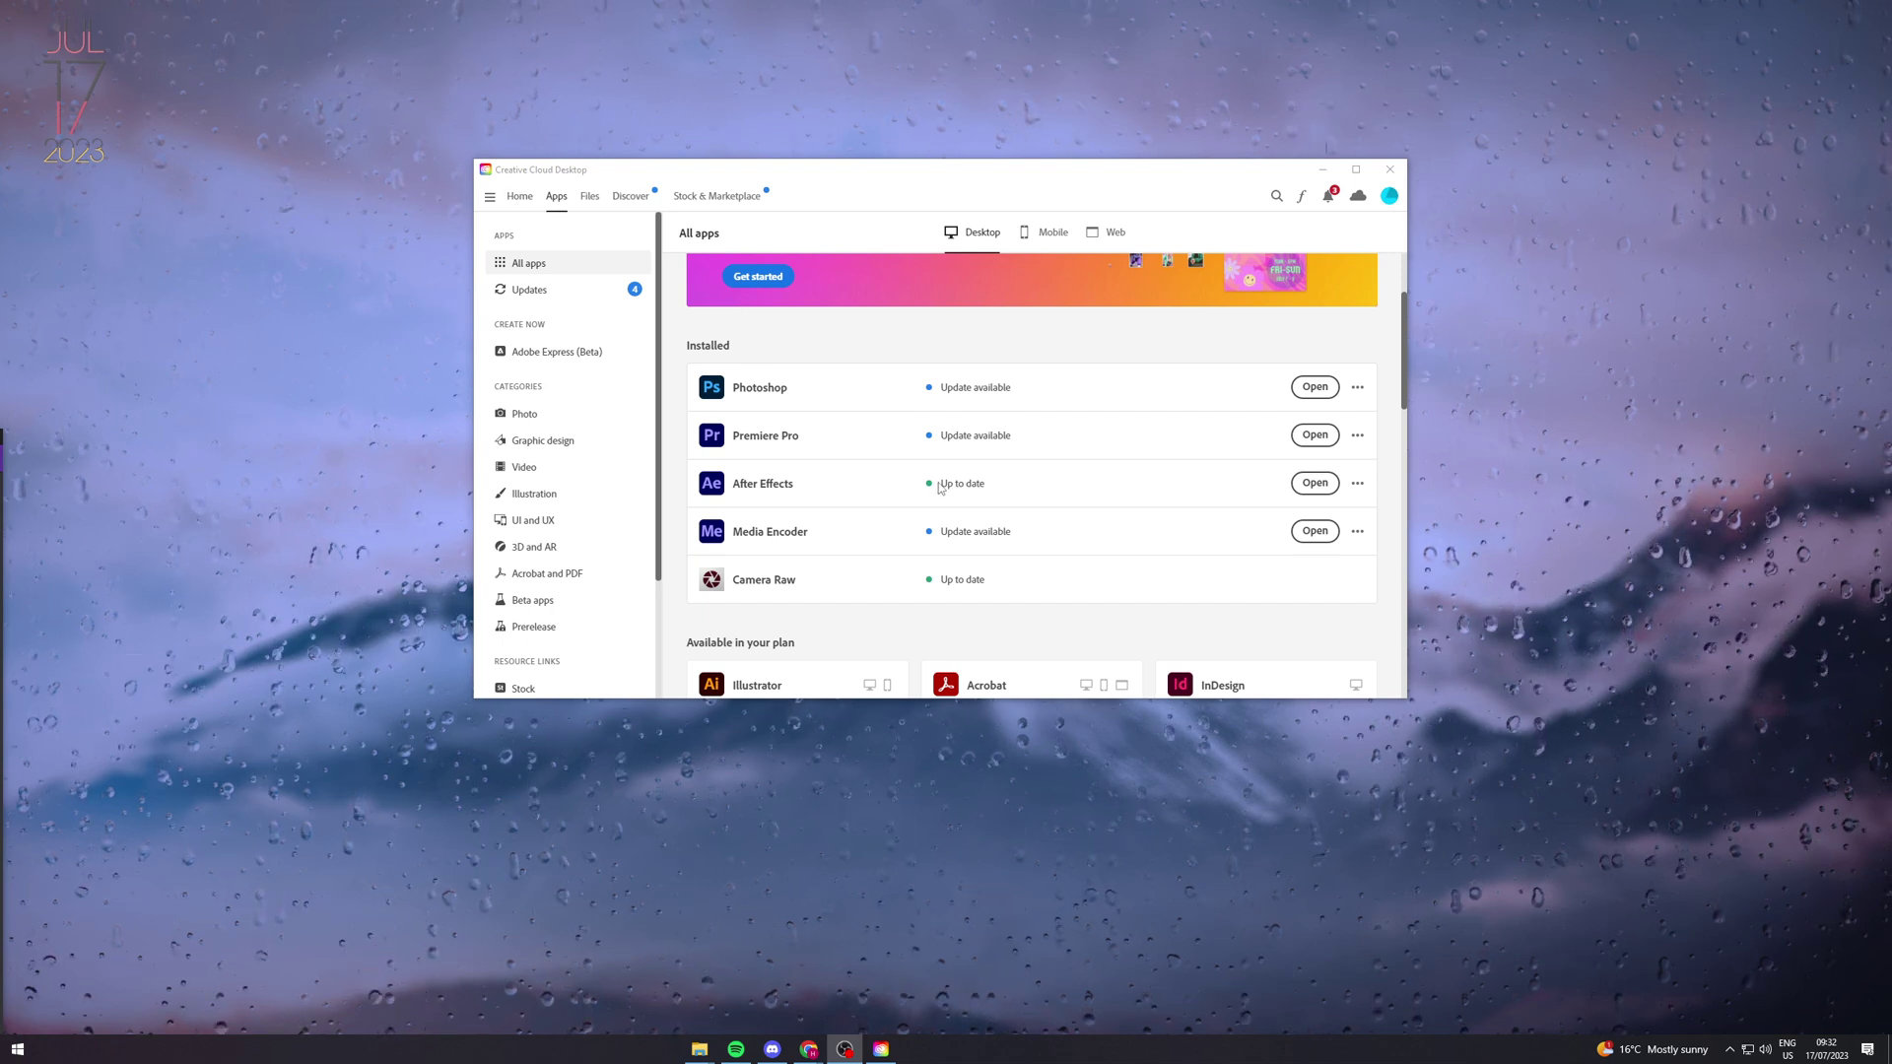
Step: Open the After Effects row's '...' options menu in All apps, then dismiss it
{"action": "left_click", "coordinate": [1359, 483]}
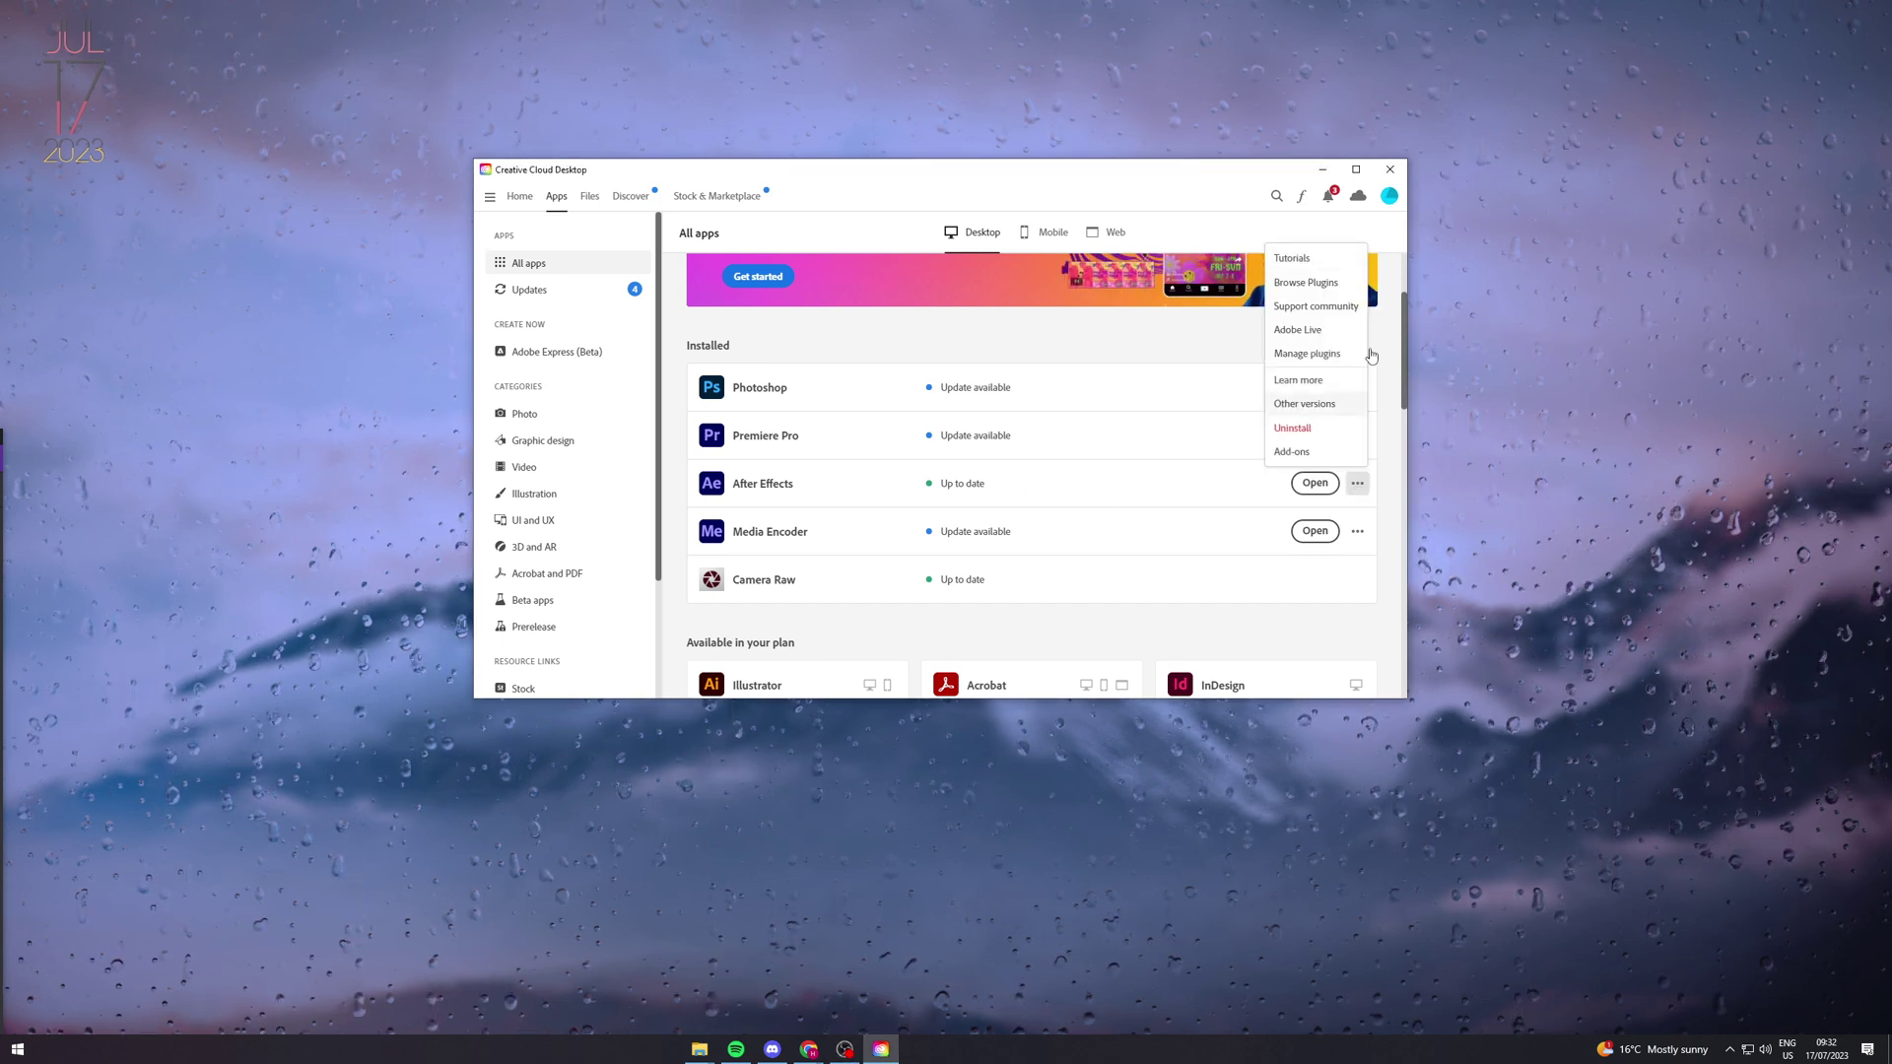
{"action": "left_click", "coordinate": [944, 480]}
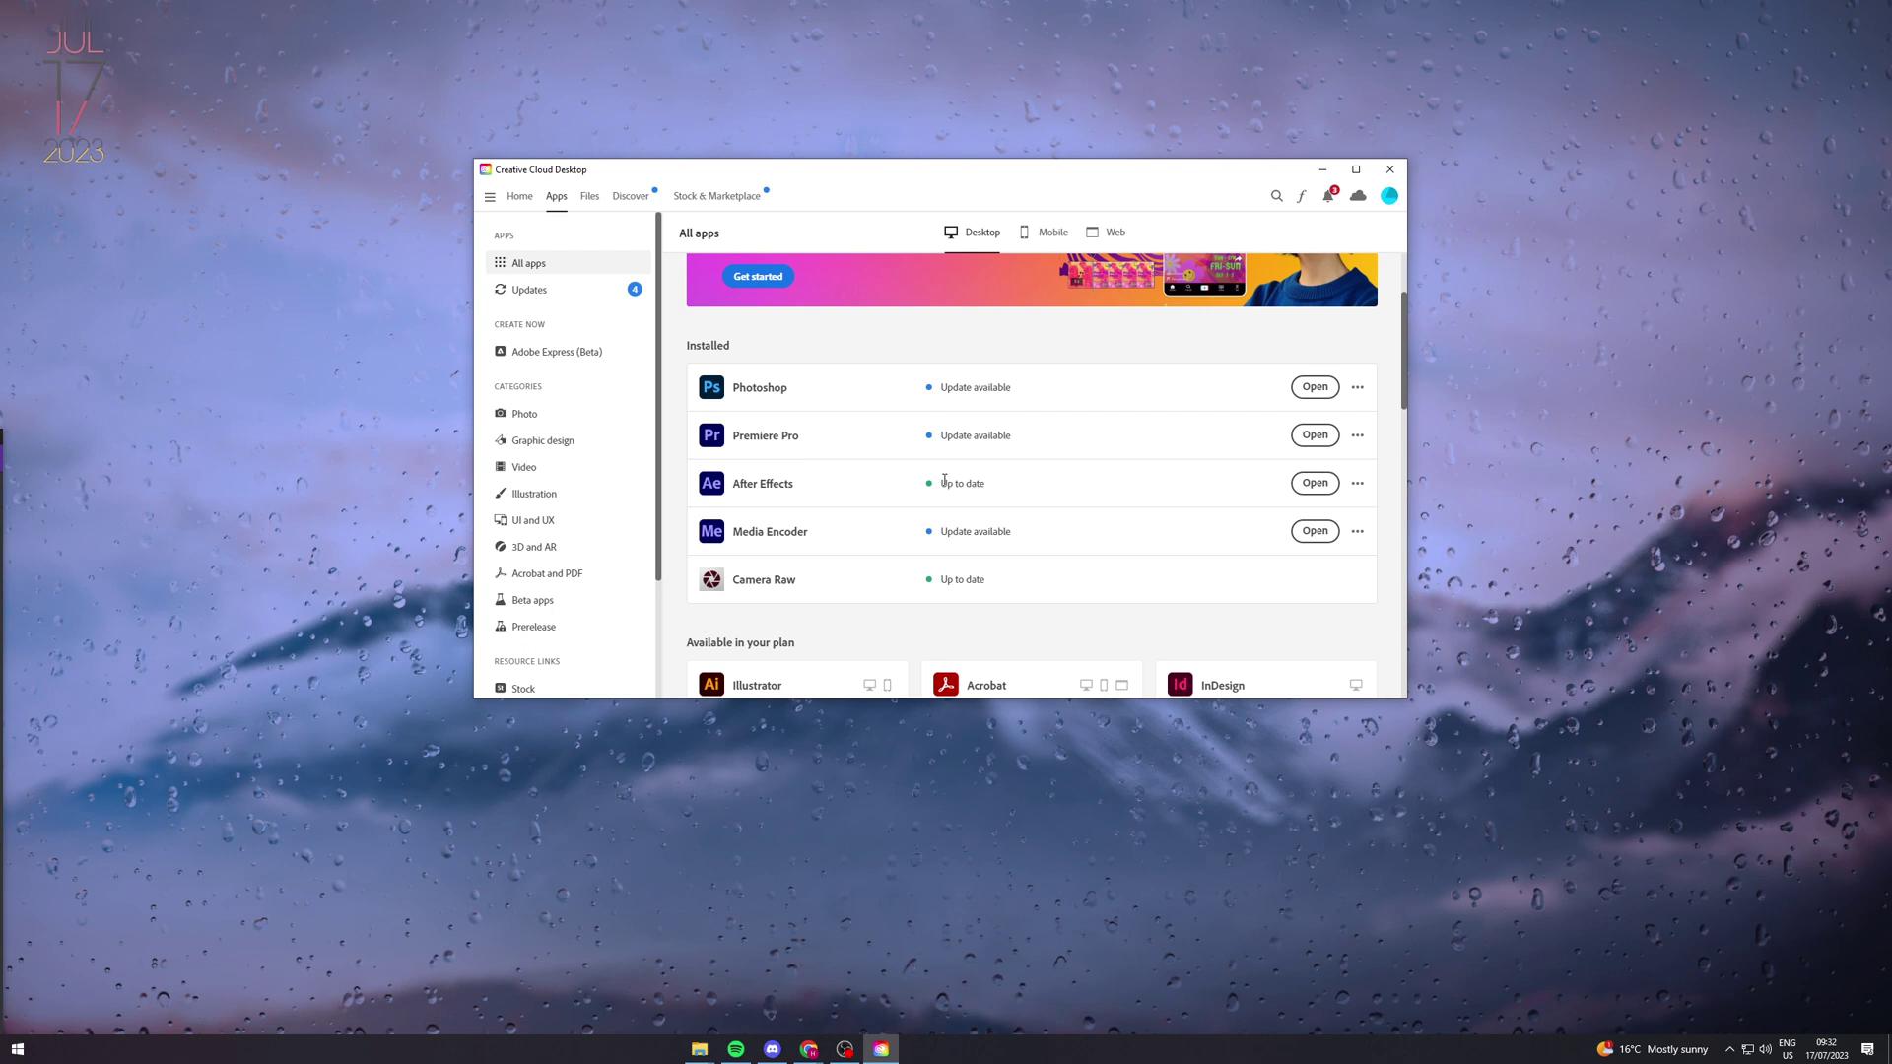
Step: Launch After Effects, close the 'Get more out of After Effects' tour, and check the File menu
{"action": "left_click", "coordinate": [1325, 487]}
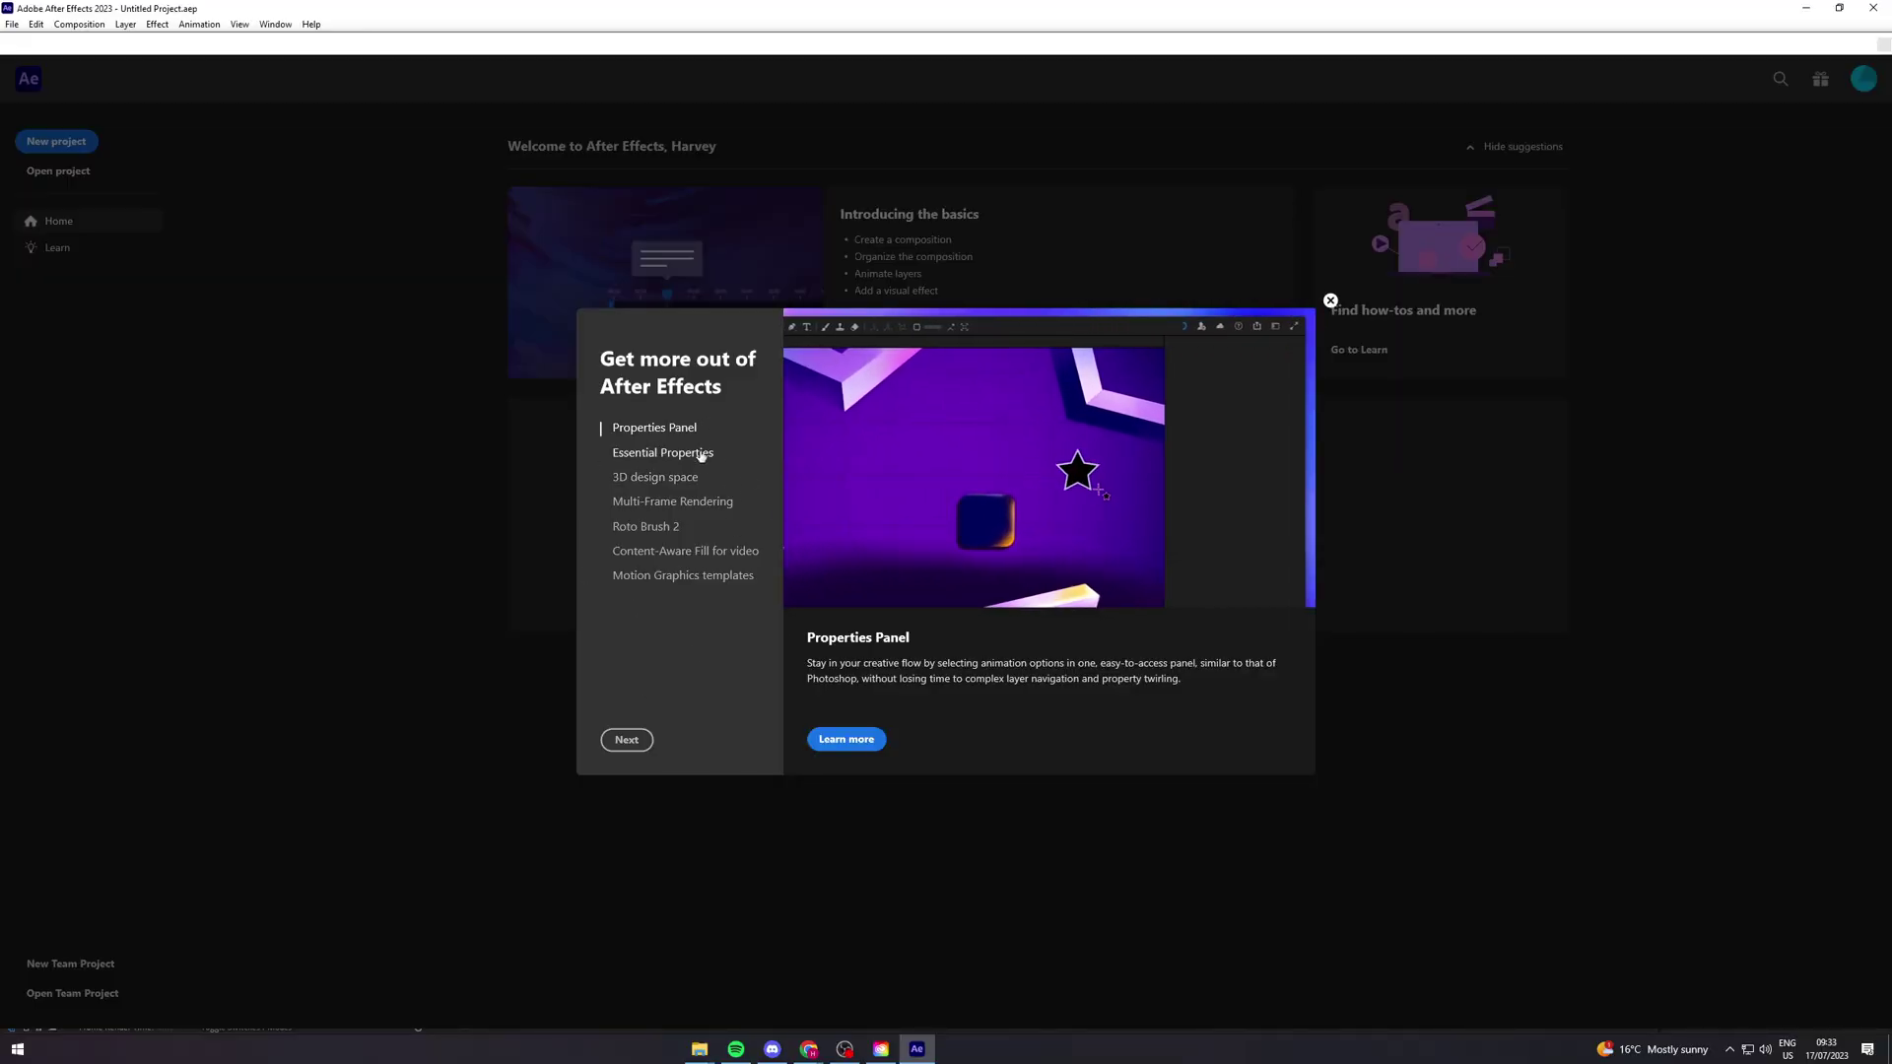
{"action": "left_click", "coordinate": [1330, 301]}
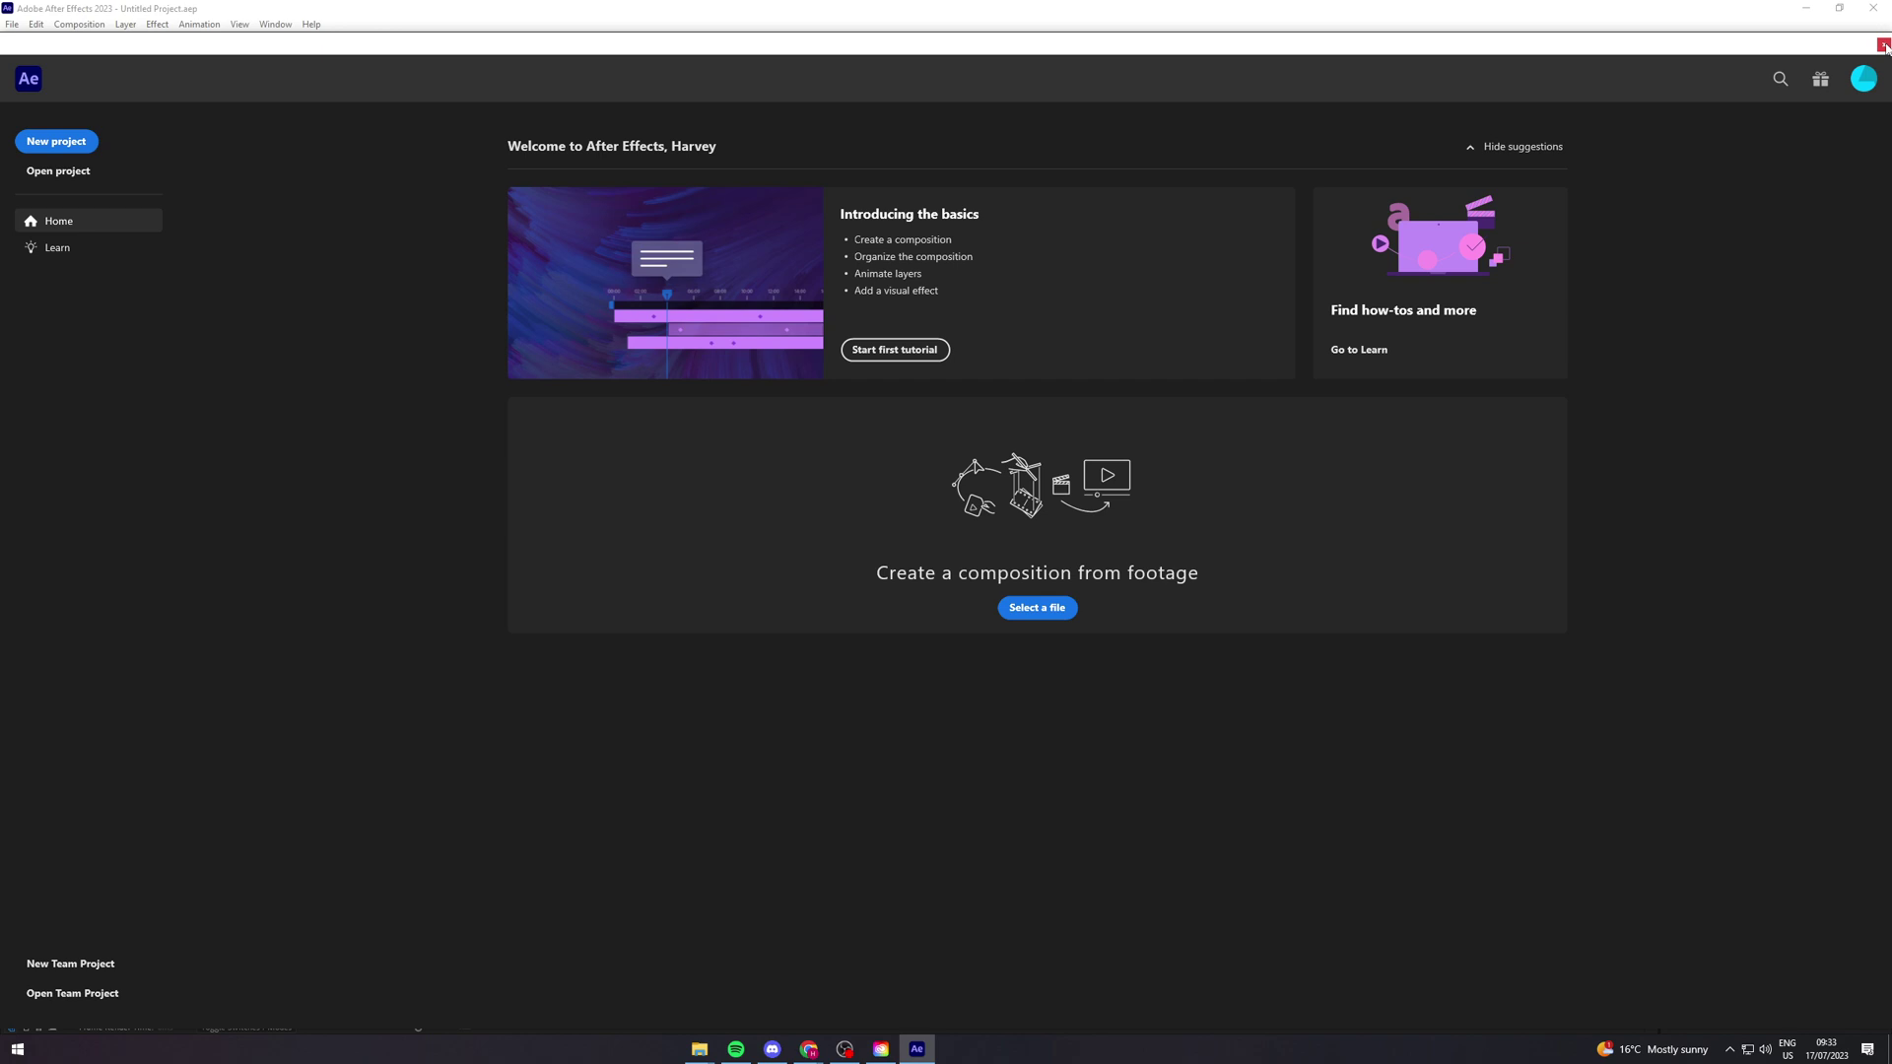
{"action": "left_click", "coordinate": [12, 25]}
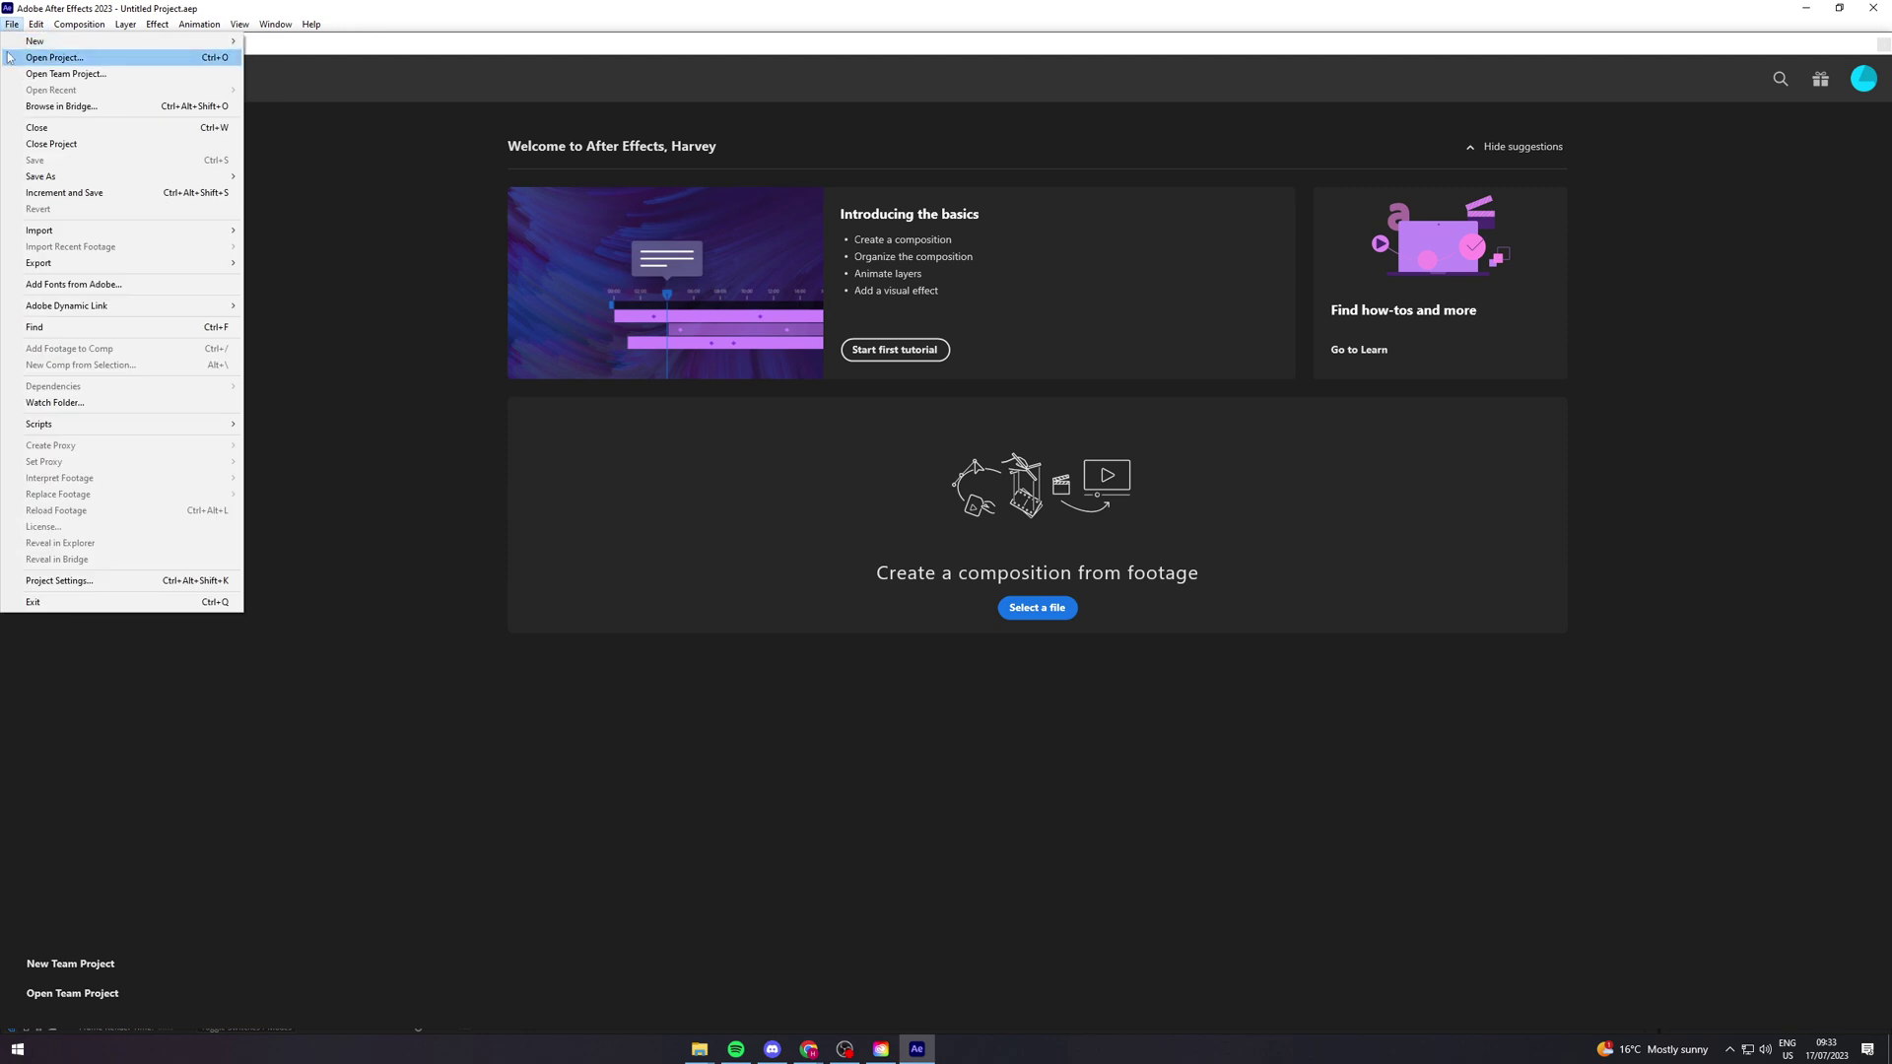
{"action": "left_click", "coordinate": [8, 58]}
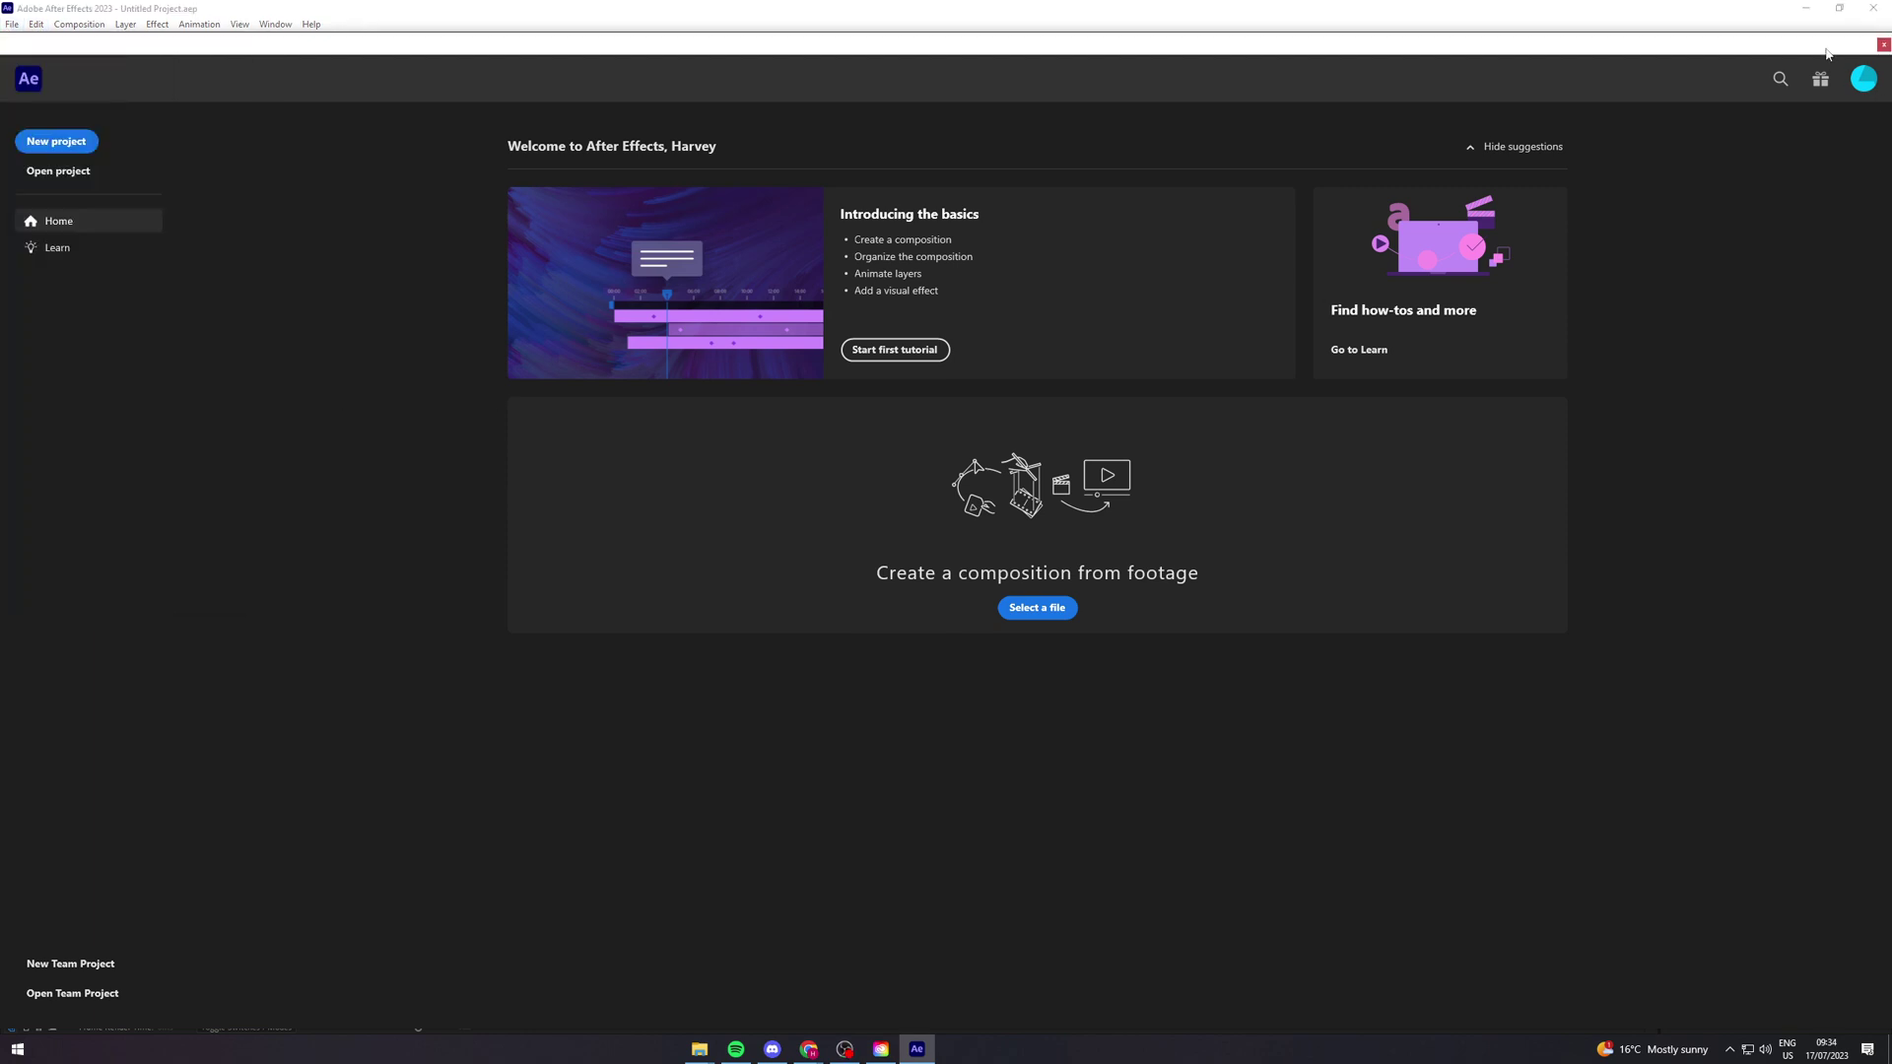
Step: Quit After Effects and reach the plugin marketplace via Manage plugins > Discover plugins
{"action": "left_click", "coordinate": [1873, 8]}
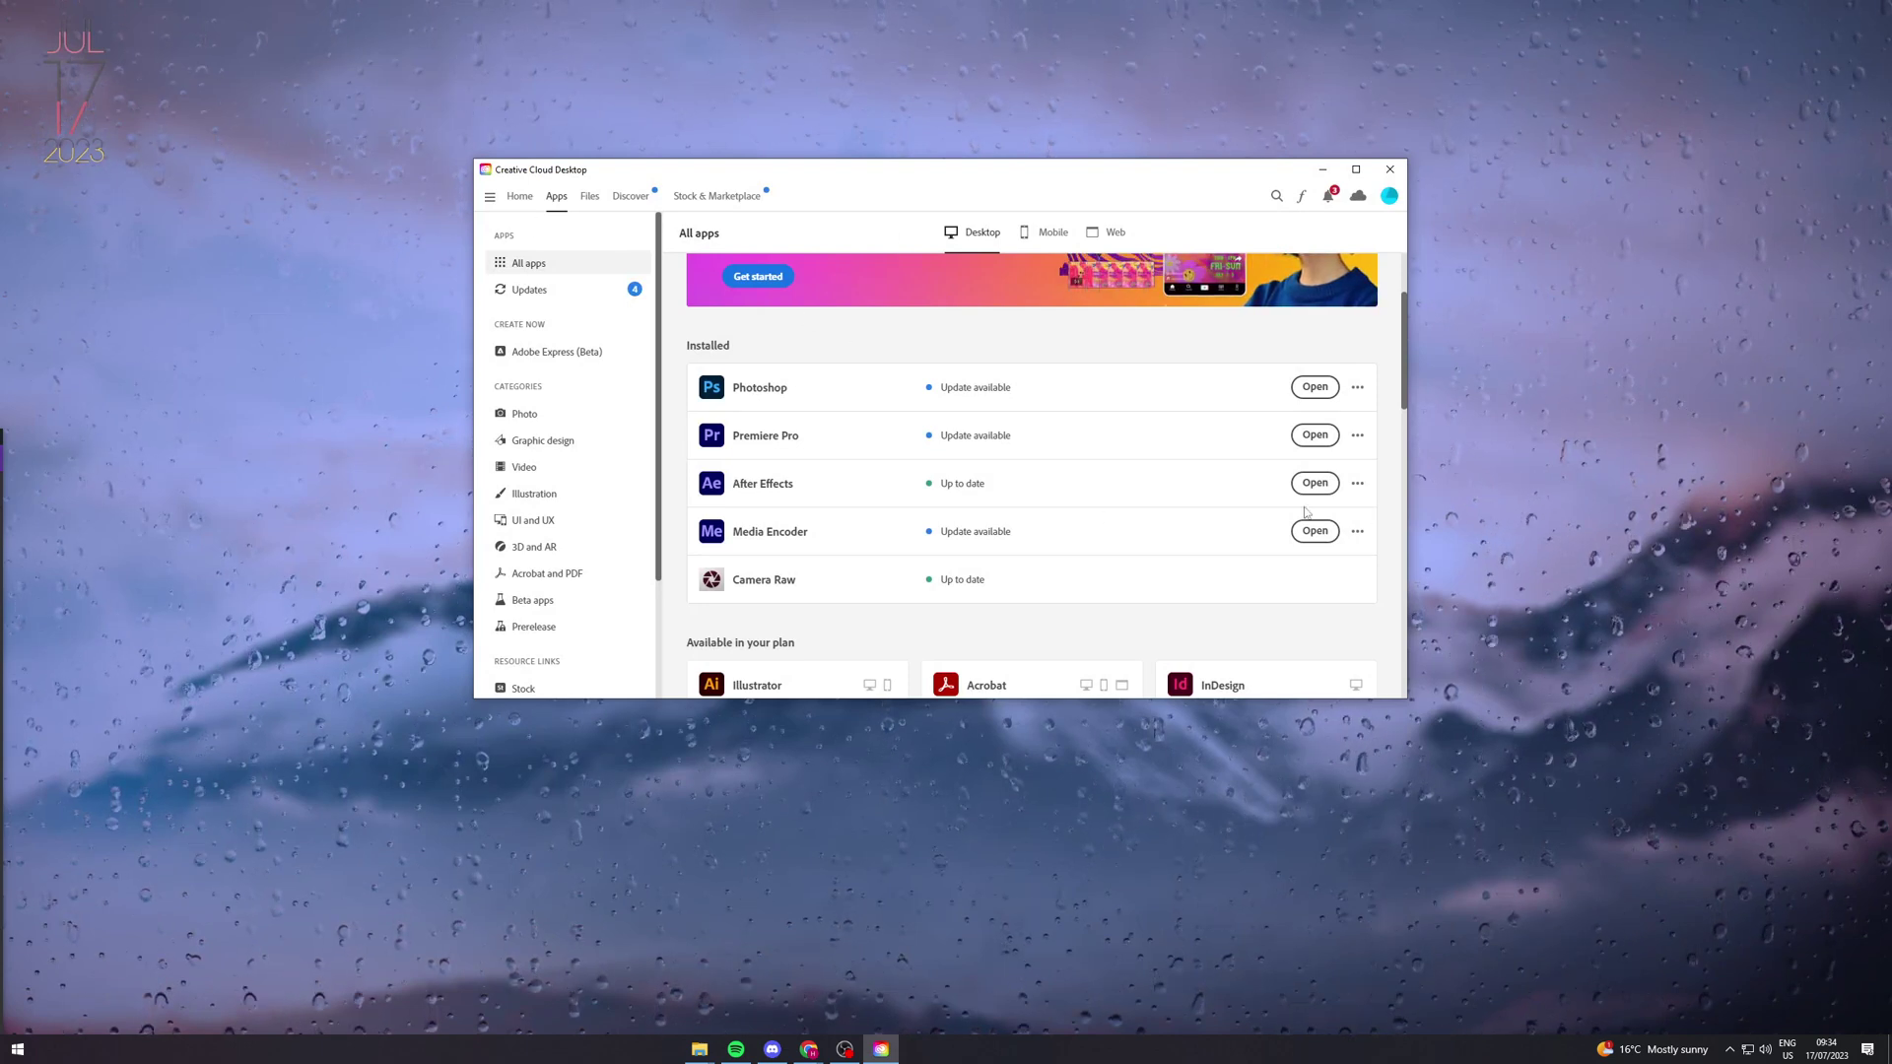
{"action": "left_click", "coordinate": [1356, 489]}
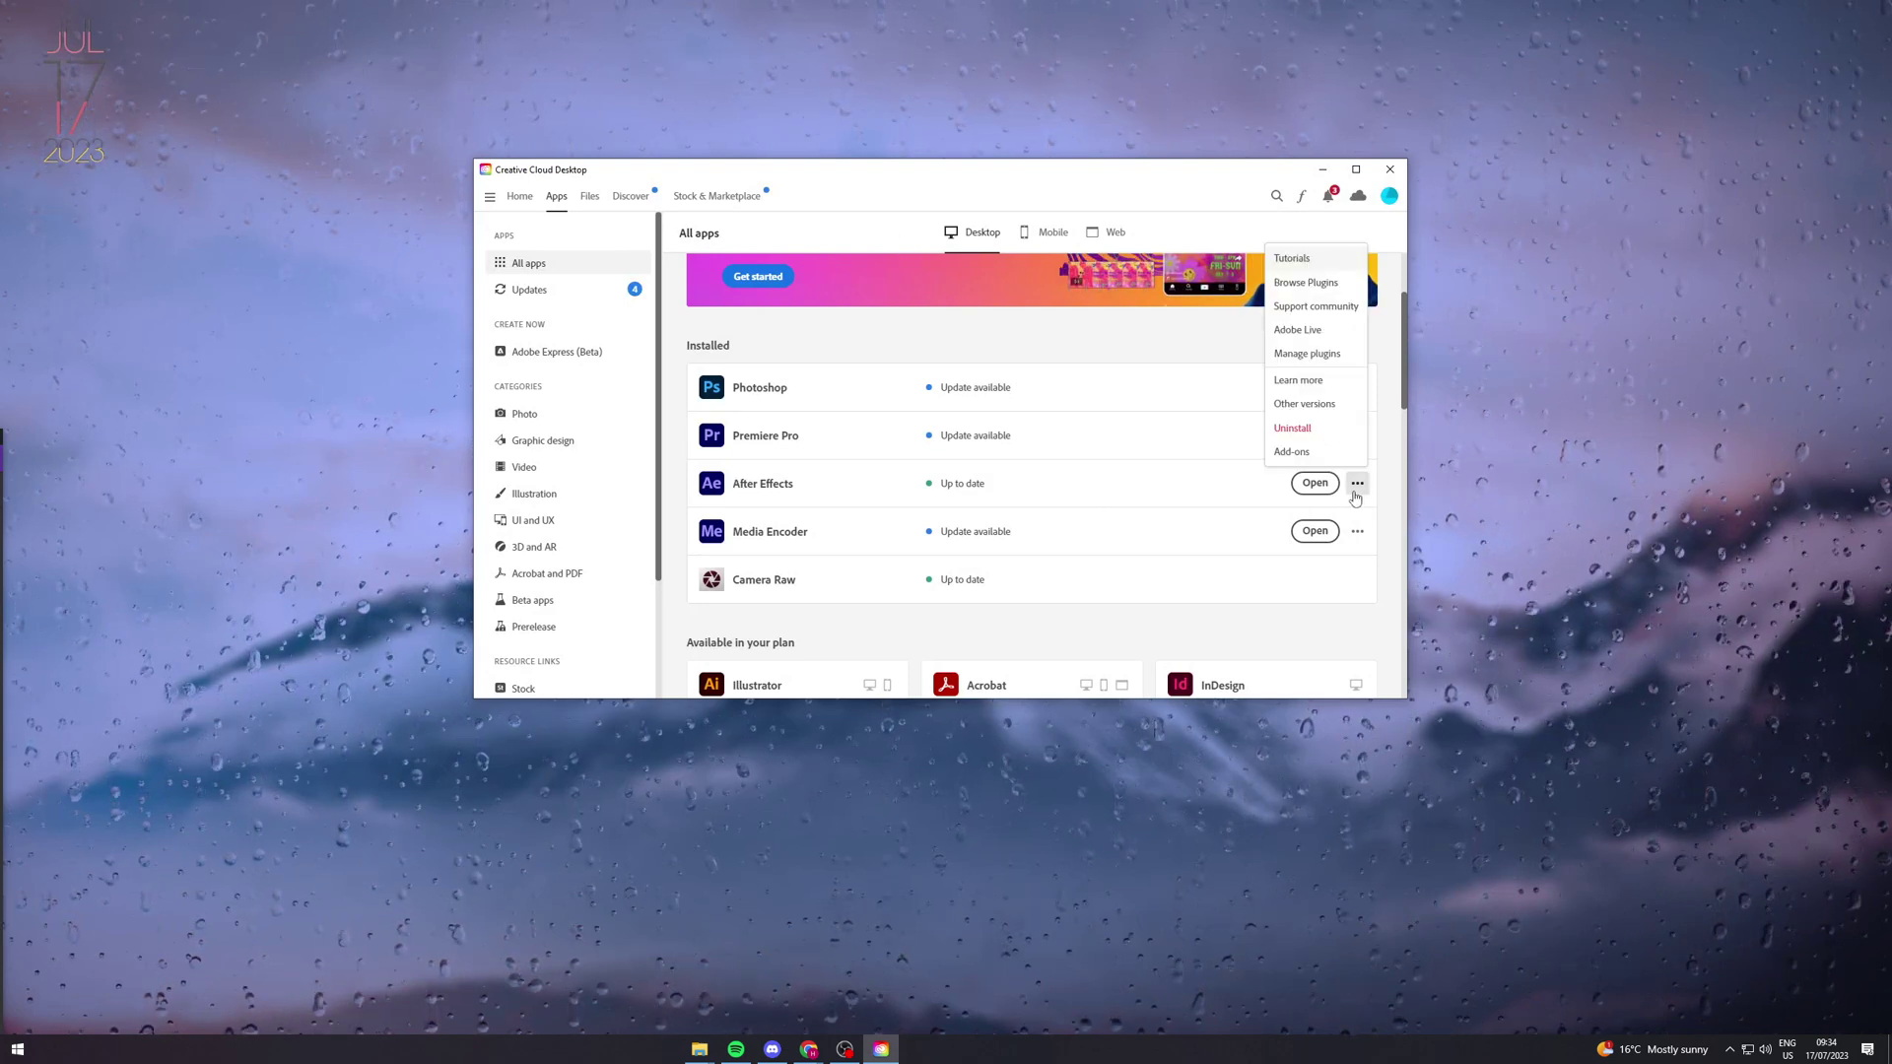
{"action": "left_click", "coordinate": [1307, 353]}
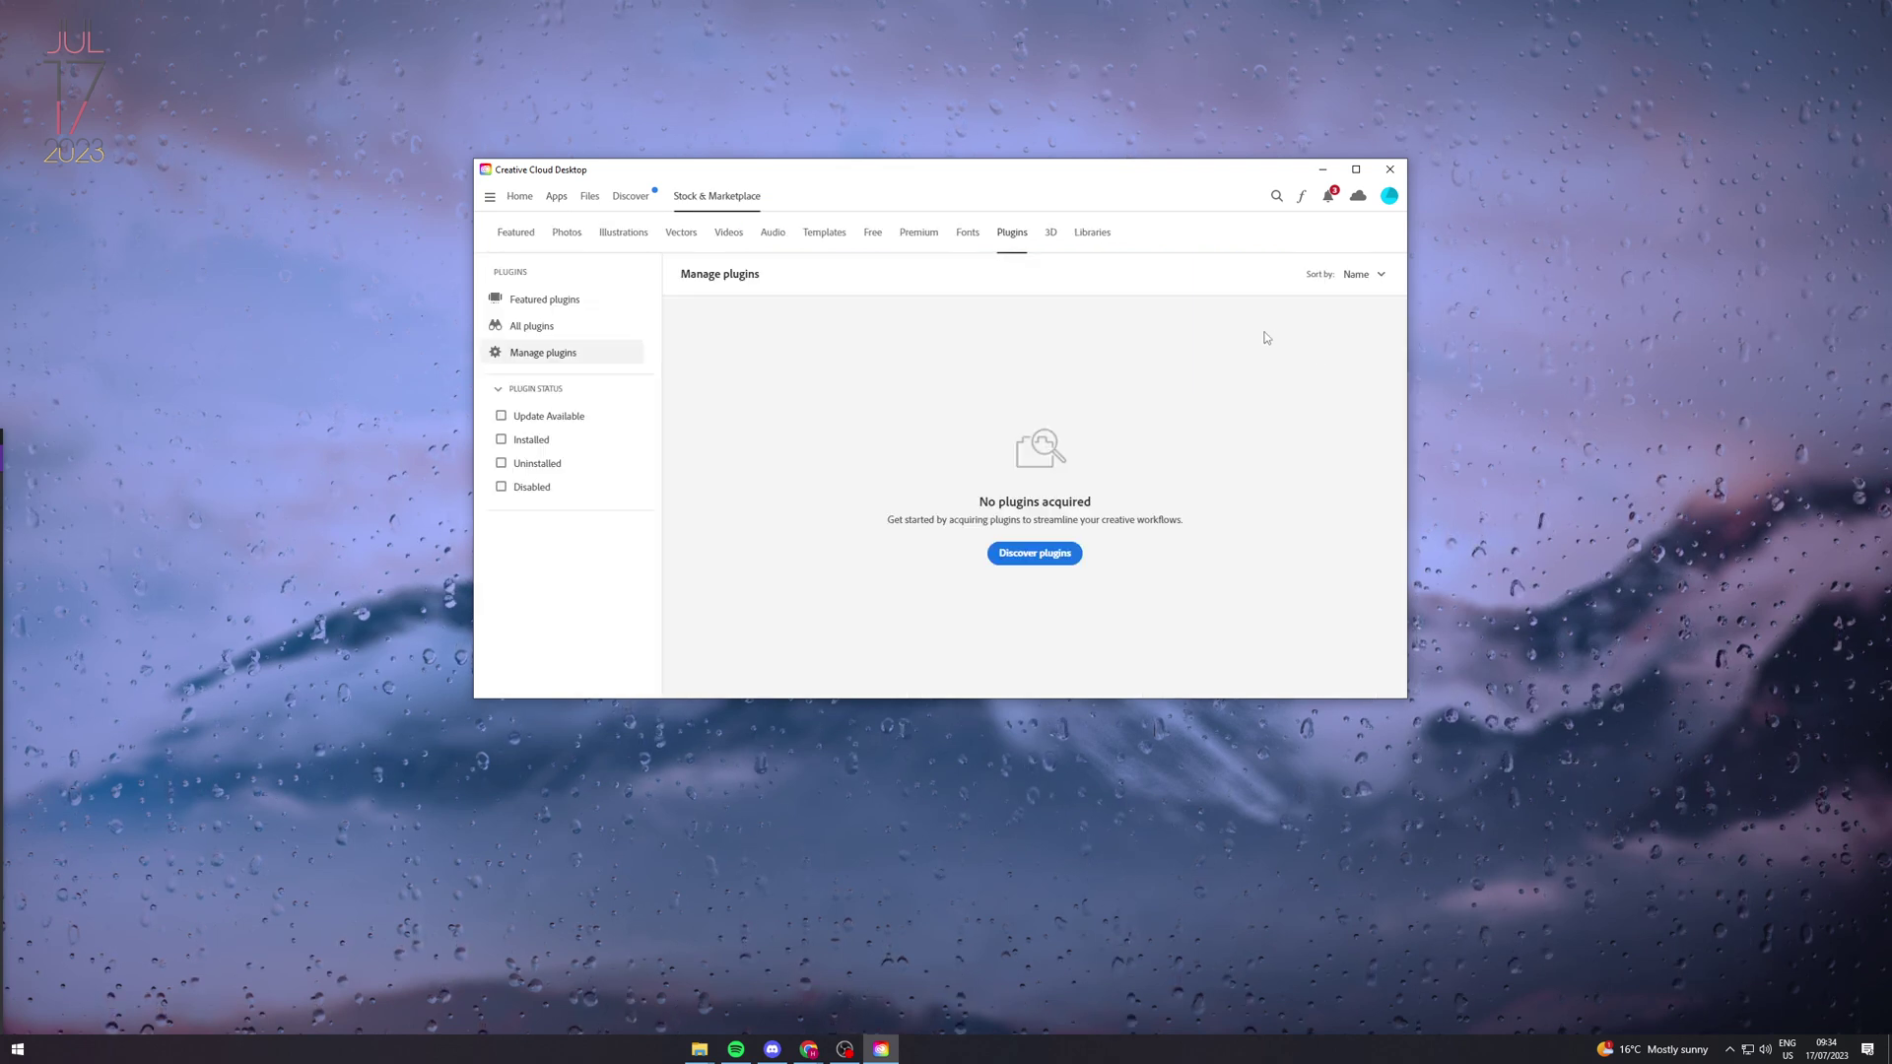
{"action": "left_click", "coordinate": [1042, 553]}
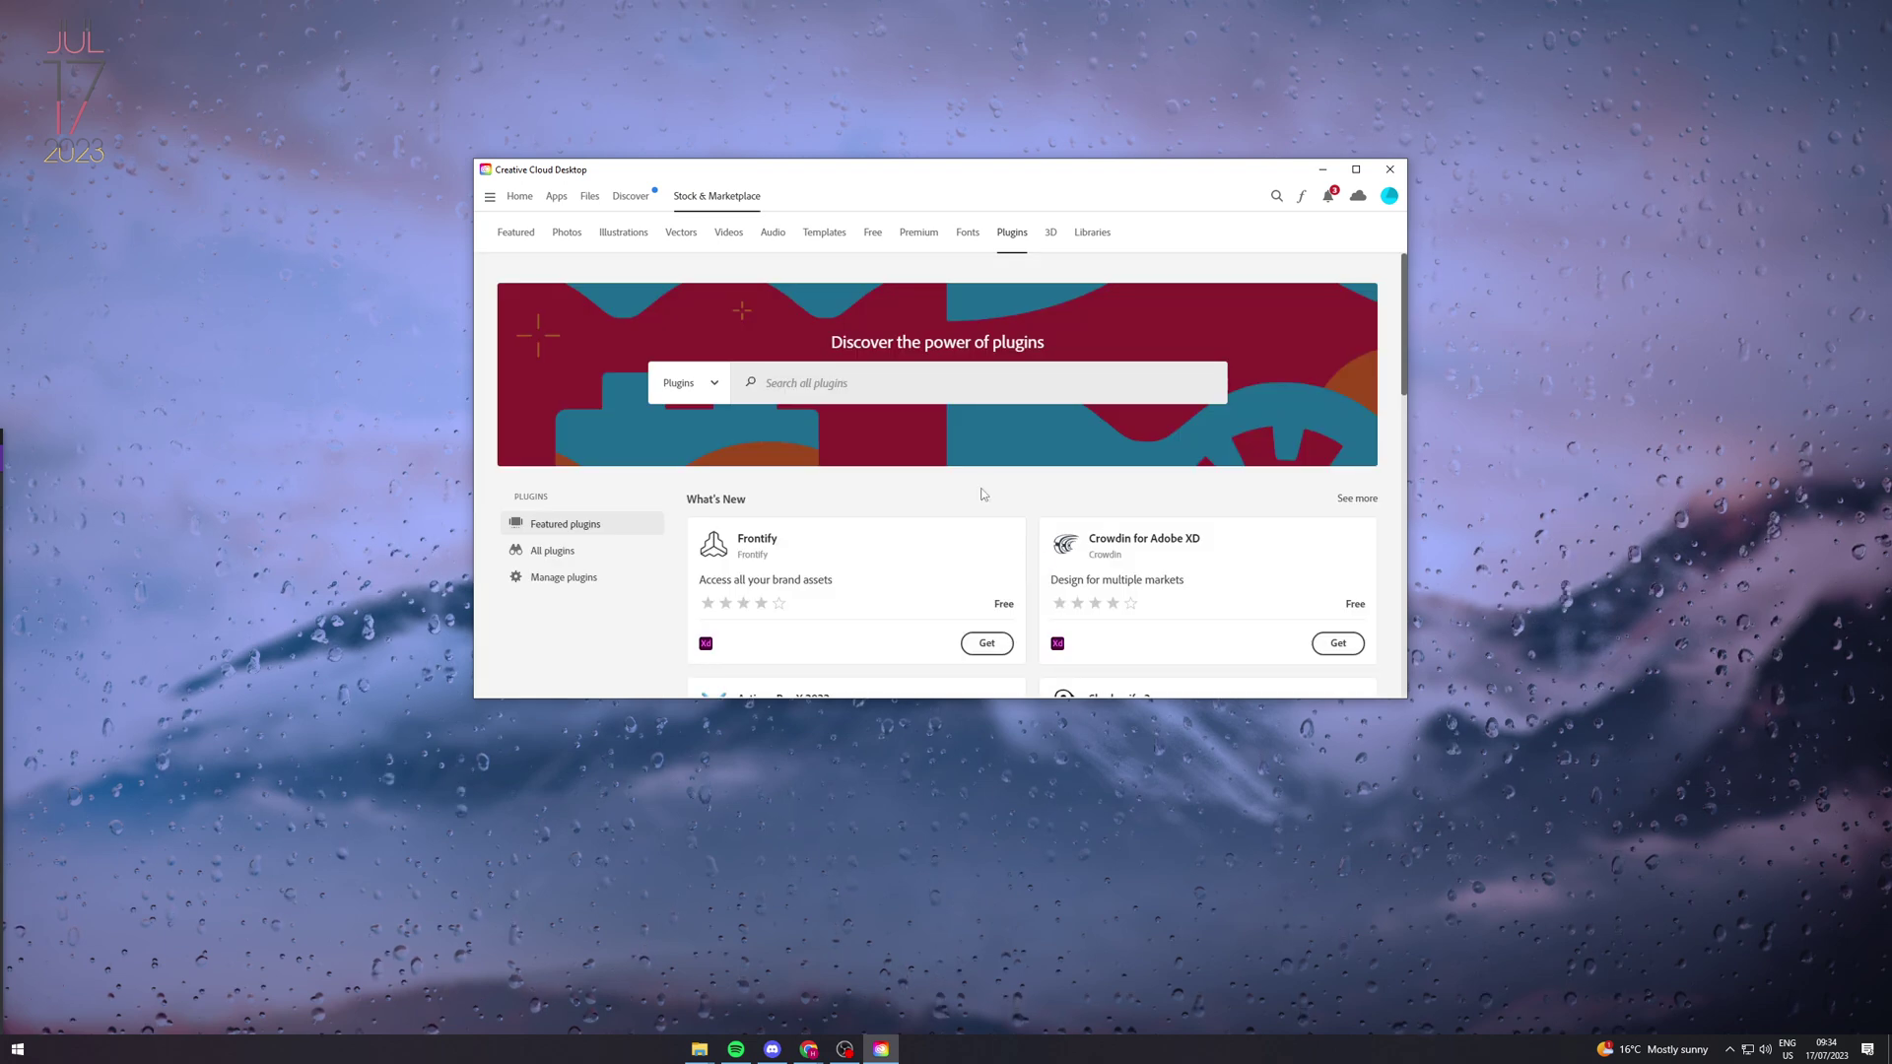
Step: Scroll through the Featured plugins page to find the plugin categories
{"action": "scroll", "coordinate": [983, 494], "scroll_direction": "down", "scroll_amount": 3}
{"action": "scroll", "coordinate": [995, 523], "scroll_direction": "up", "scroll_amount": 3}
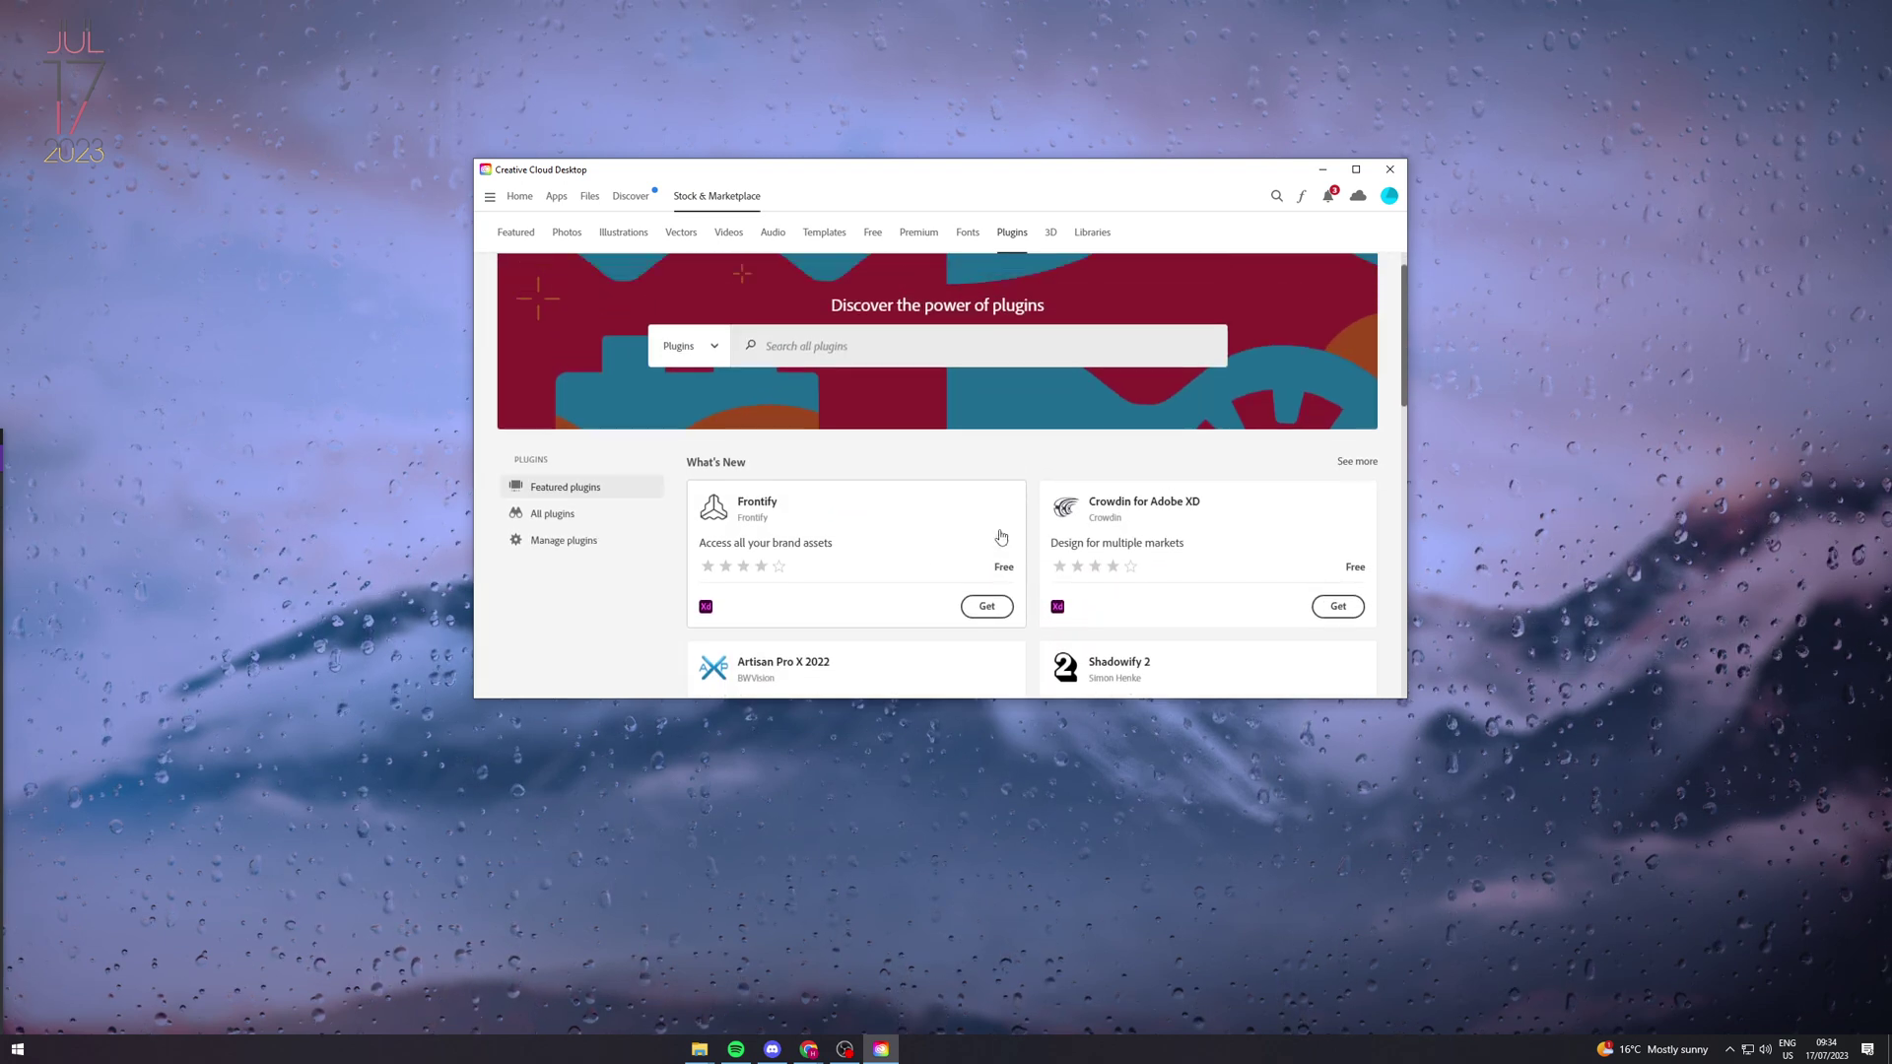
{"action": "scroll", "coordinate": [1001, 537], "scroll_direction": "down", "scroll_amount": 2}
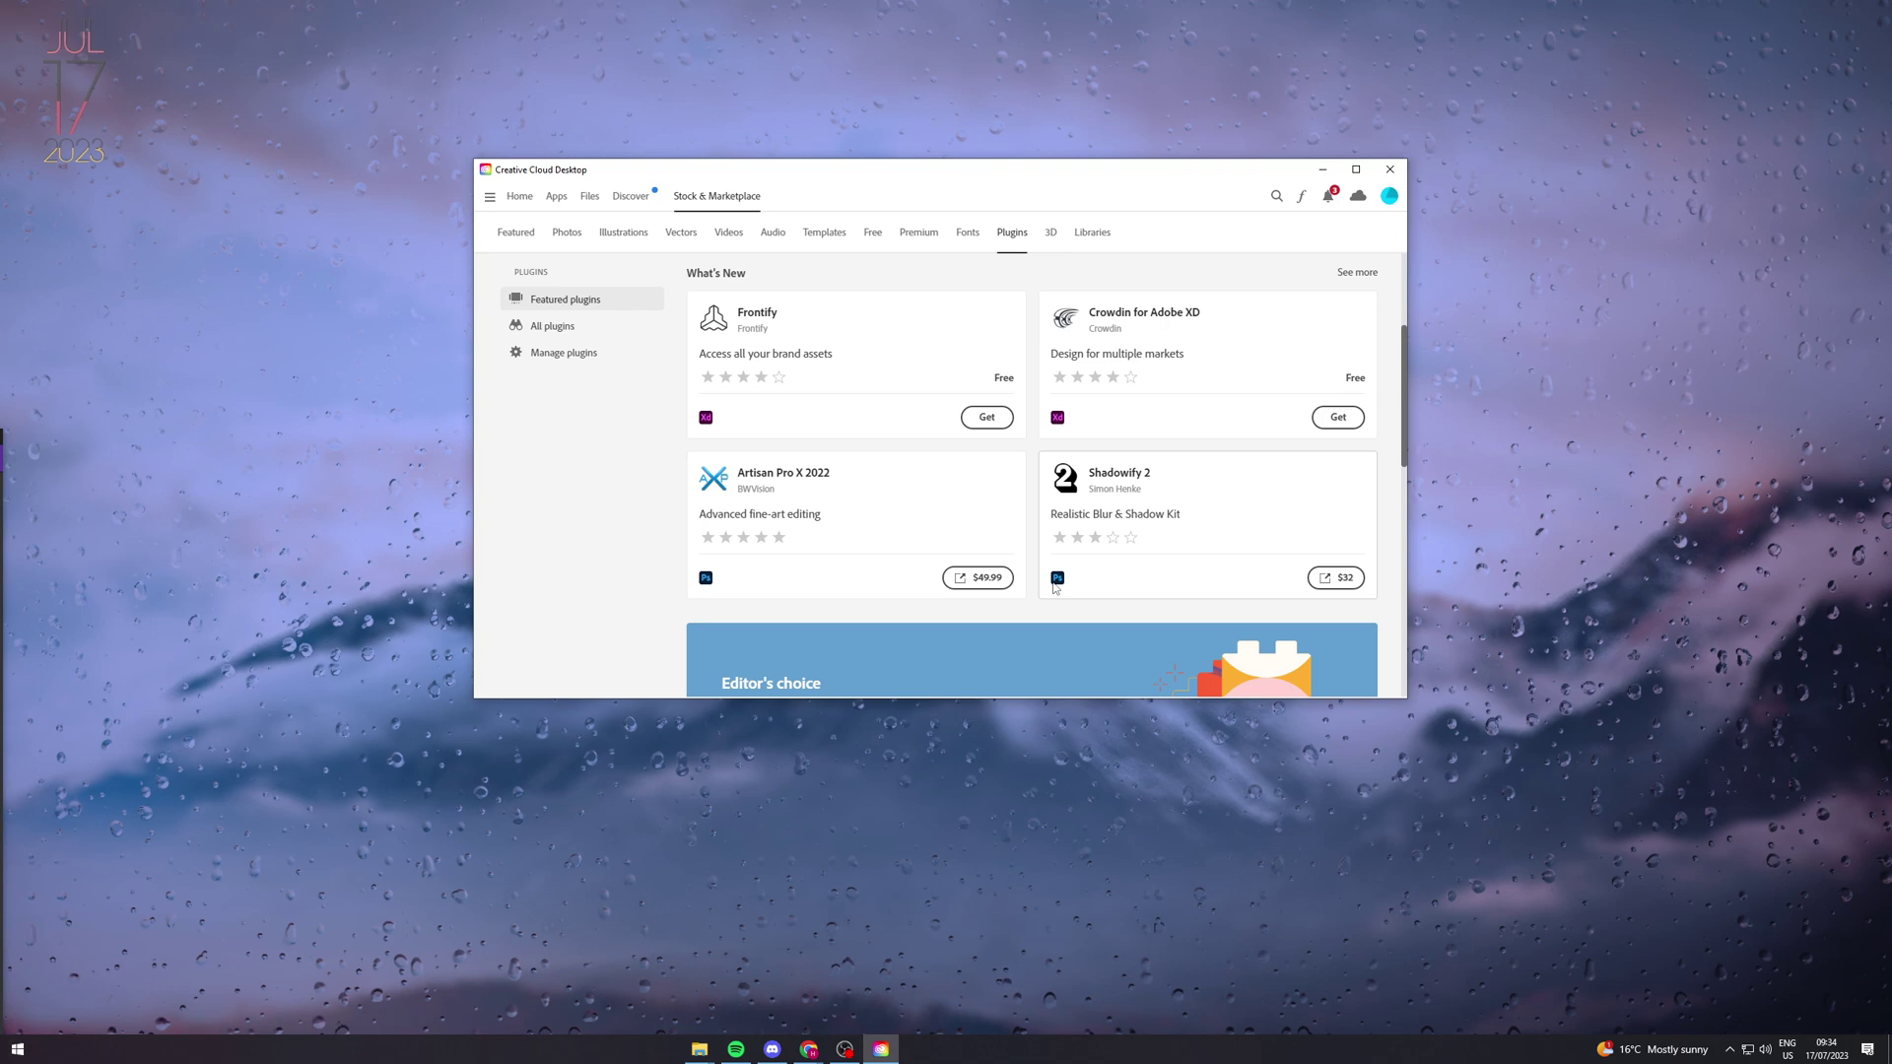
{"action": "scroll", "coordinate": [1052, 583], "scroll_direction": "down", "scroll_amount": 2}
{"action": "scroll", "coordinate": [1059, 611], "scroll_direction": "down", "scroll_amount": 2}
{"action": "scroll", "coordinate": [1066, 637], "scroll_direction": "up", "scroll_amount": 3}
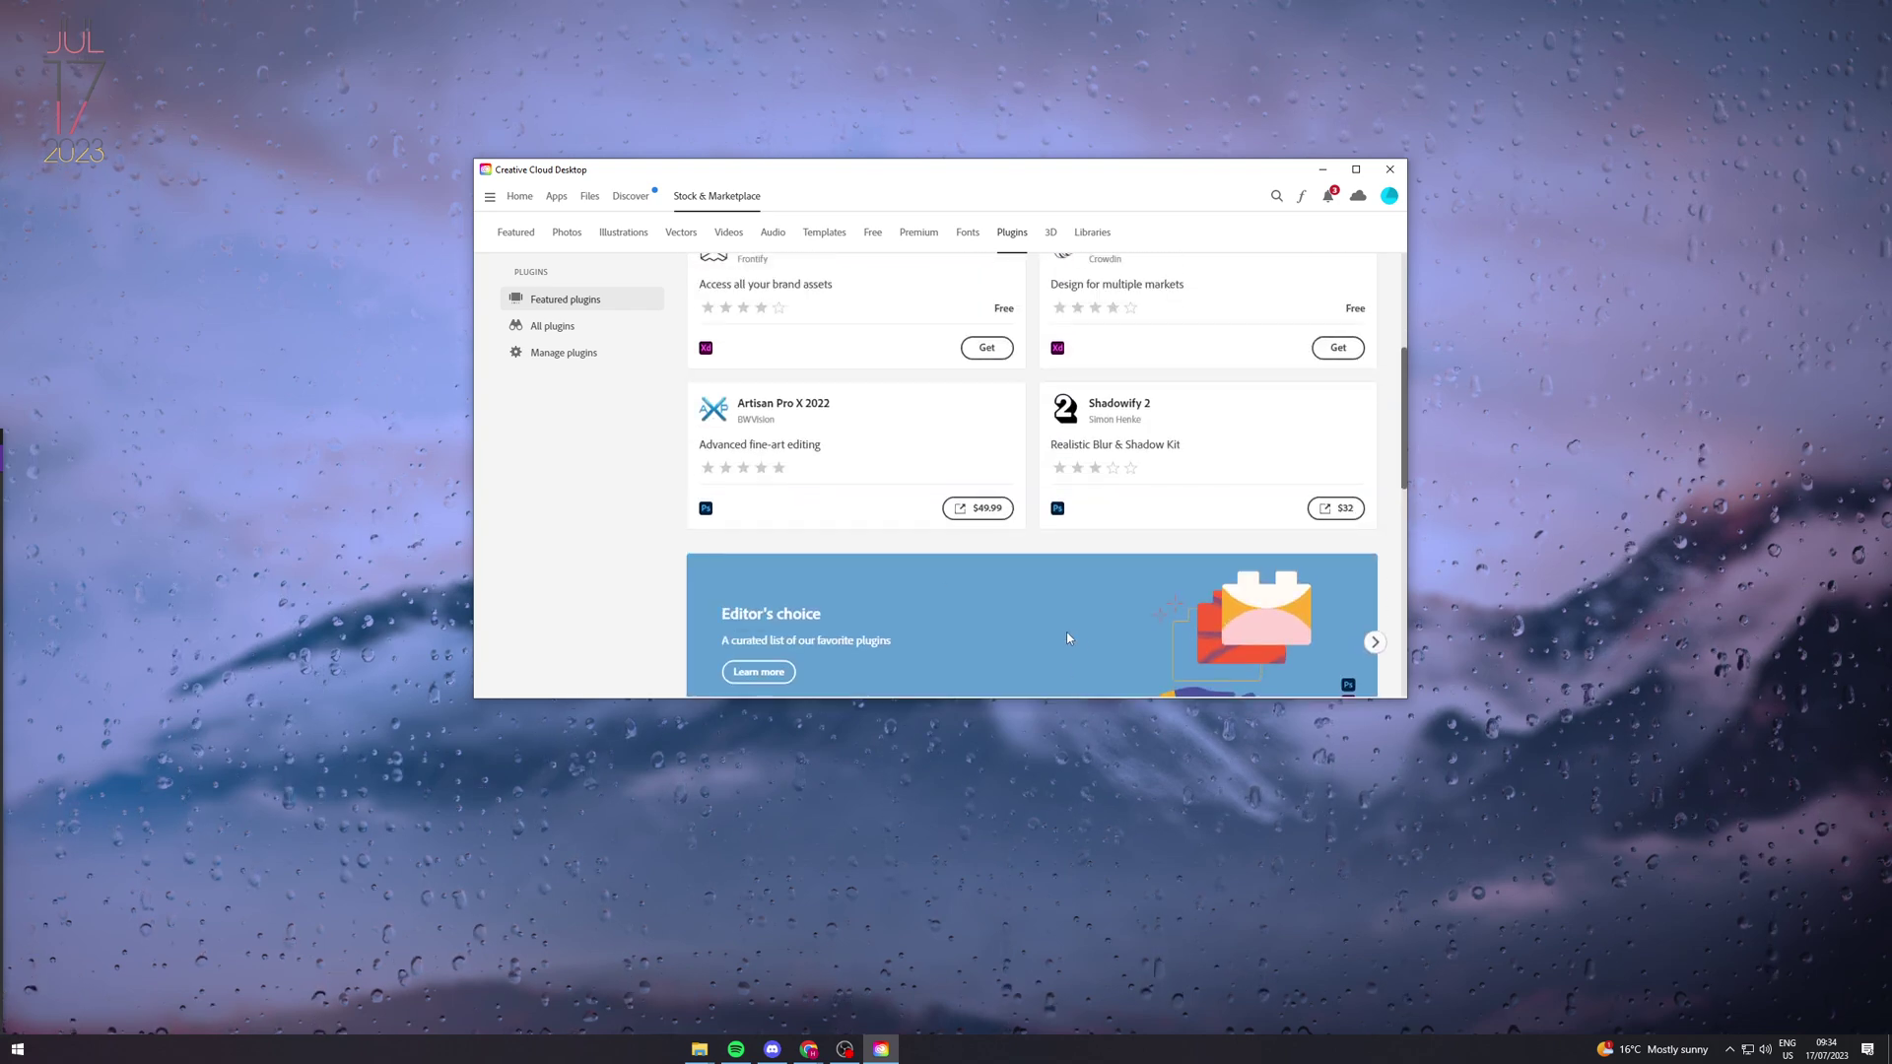
{"action": "scroll", "coordinate": [828, 482], "scroll_direction": "up", "scroll_amount": 3}
{"action": "scroll", "coordinate": [883, 492], "scroll_direction": "down", "scroll_amount": 3}
{"action": "scroll", "coordinate": [901, 522], "scroll_direction": "up", "scroll_amount": 3}
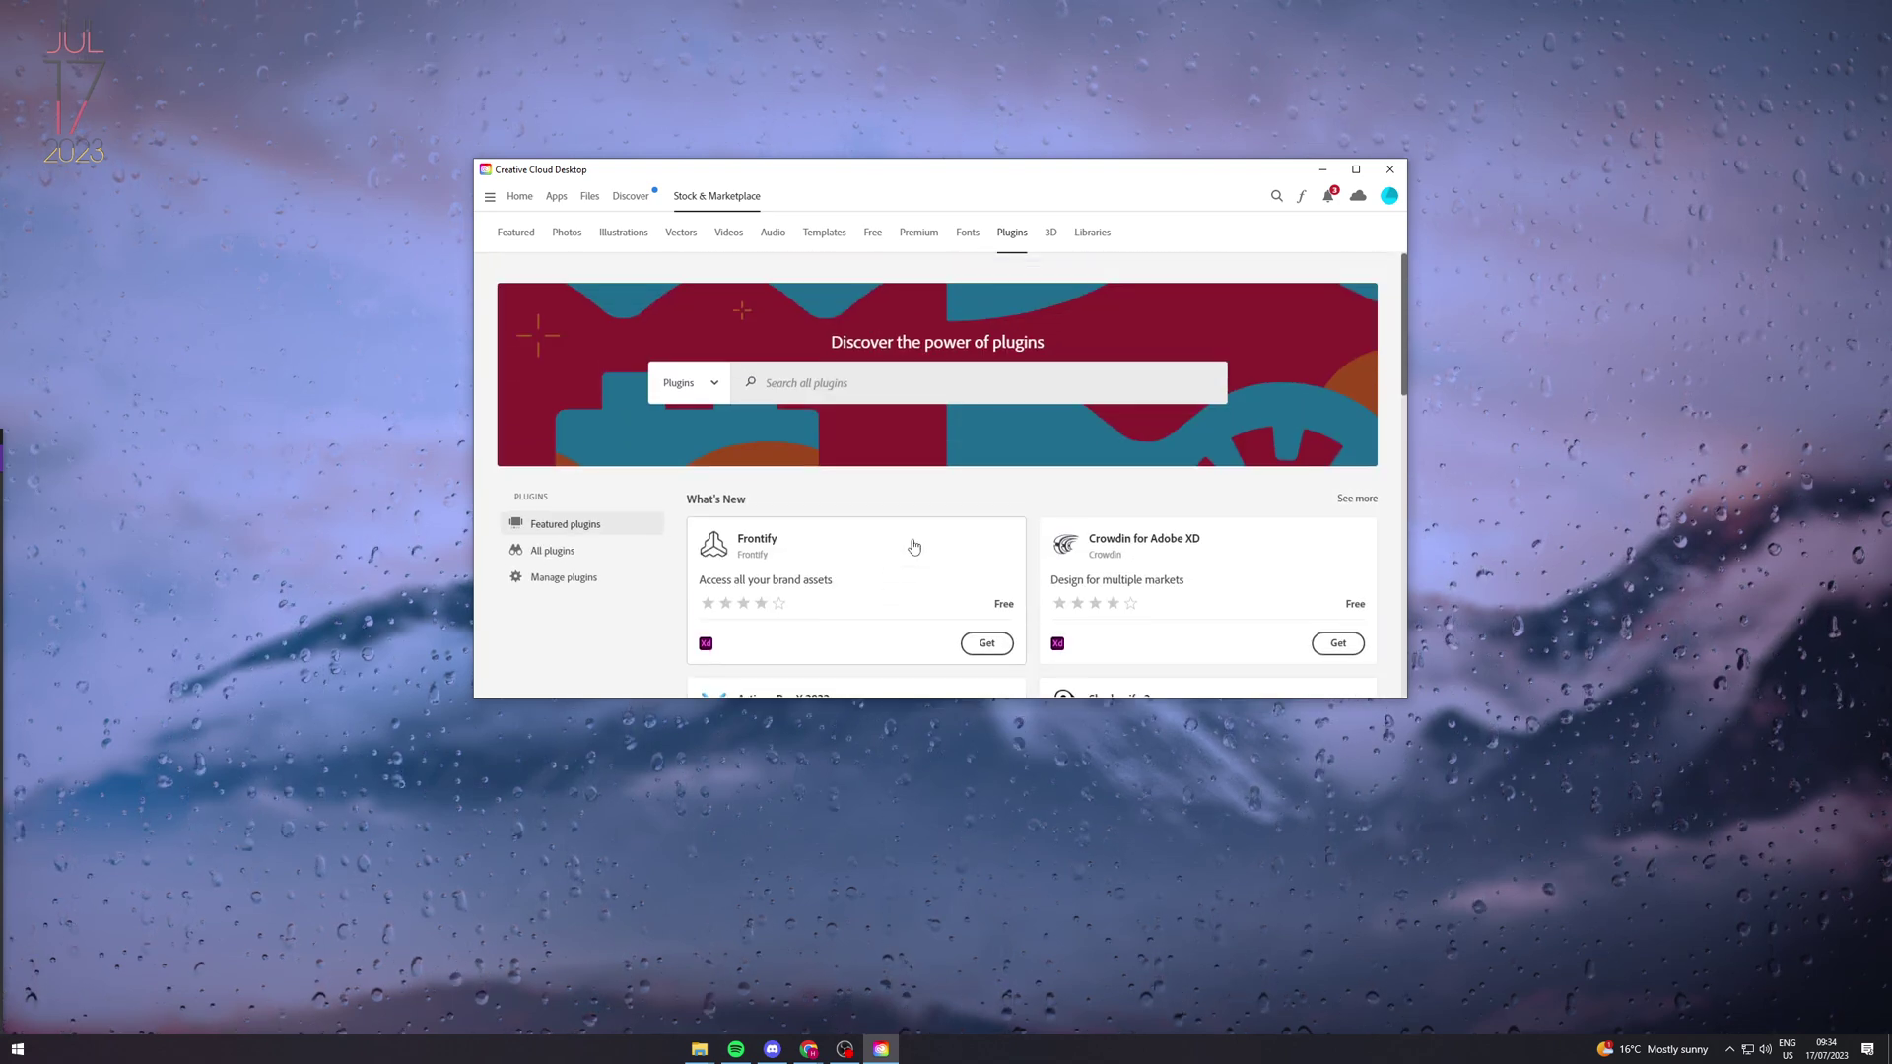
{"action": "scroll", "coordinate": [921, 566], "scroll_direction": "down", "scroll_amount": 4}
{"action": "scroll", "coordinate": [926, 592], "scroll_direction": "down", "scroll_amount": 3}
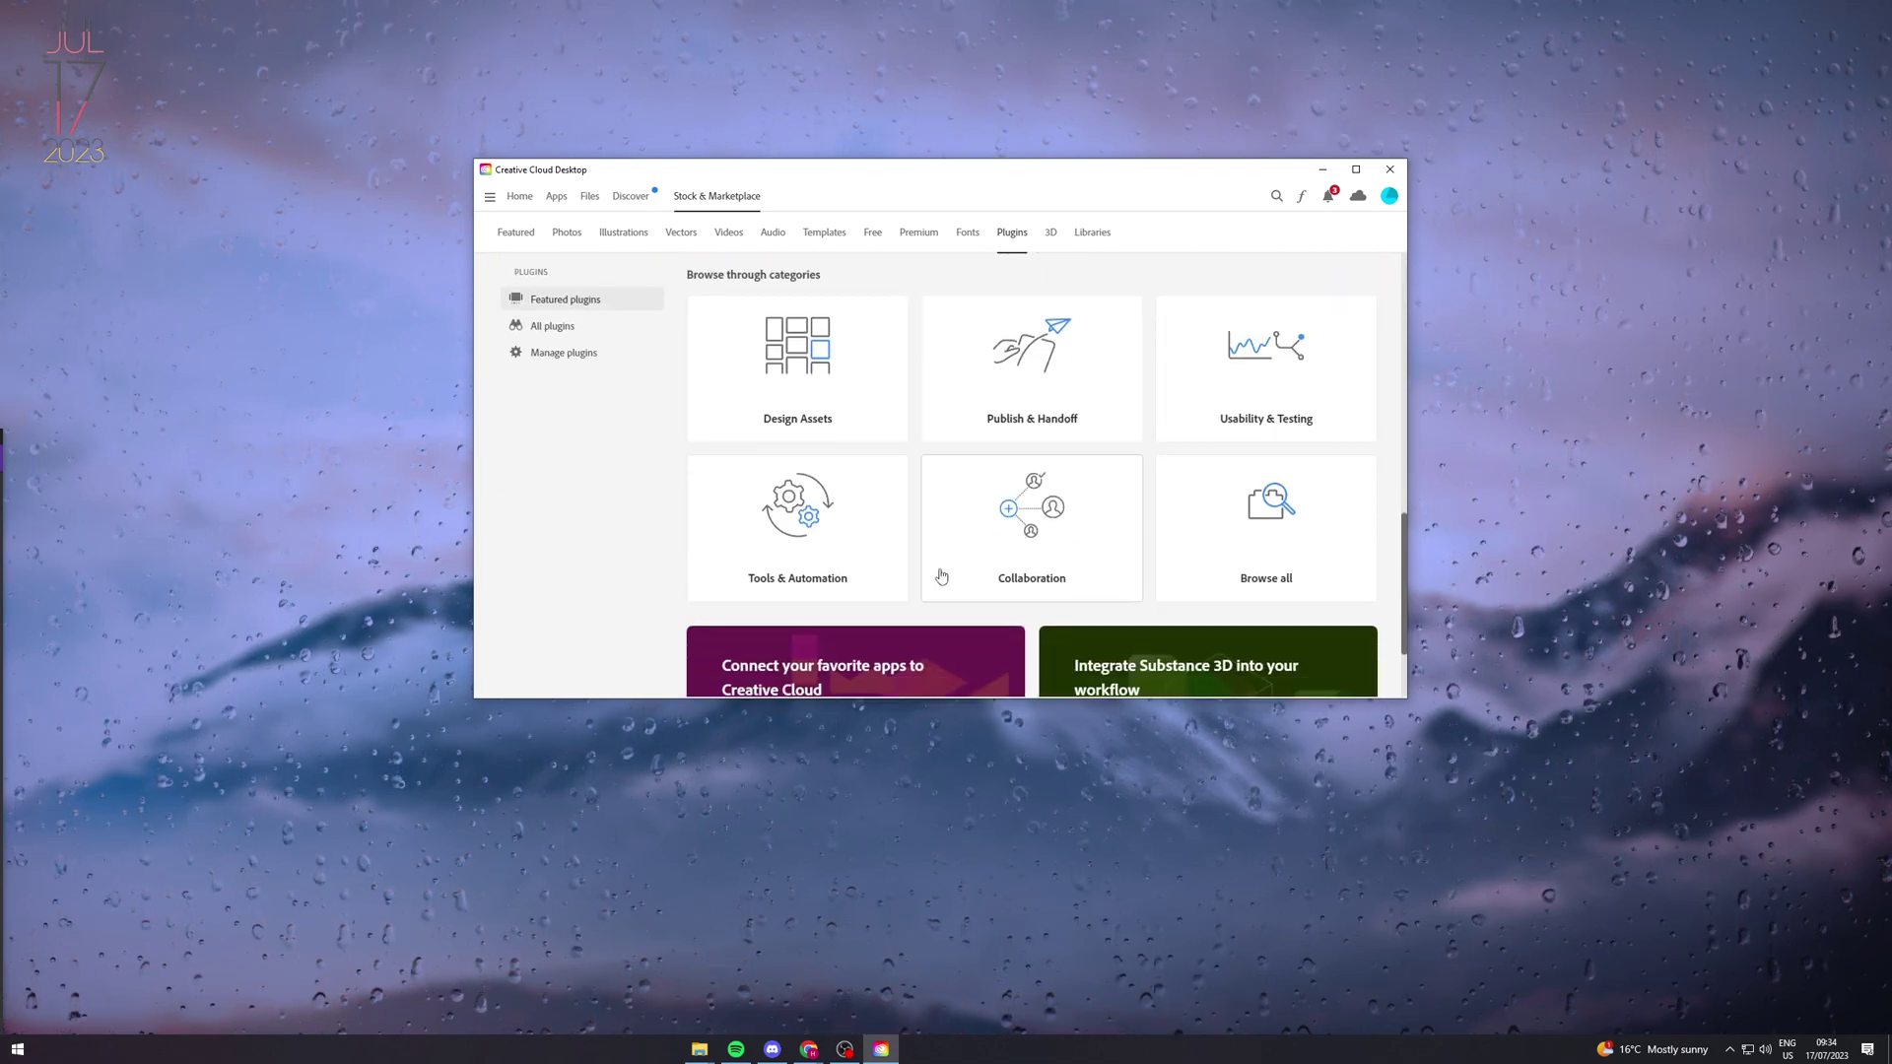
Step: Filter plugins to Usability & Testing and view the Stark plugin's details
{"action": "left_click", "coordinate": [1288, 381]}
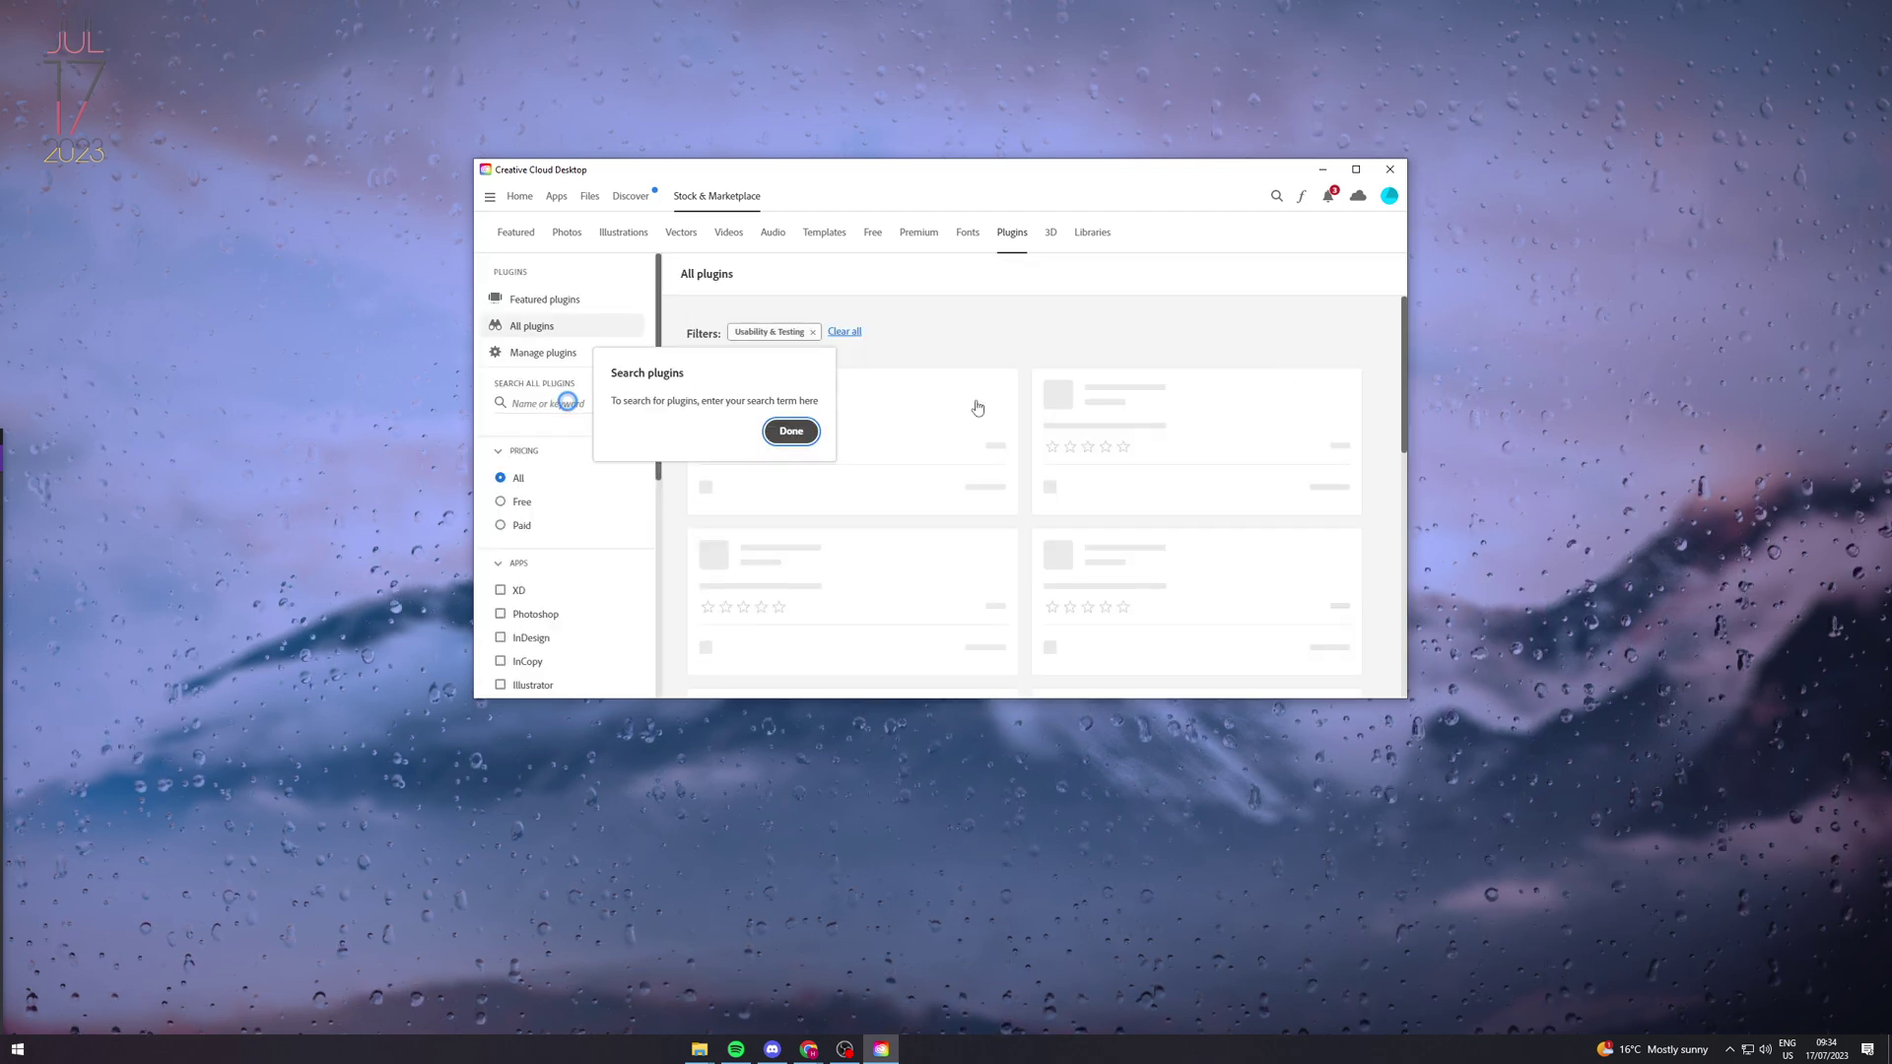
{"action": "left_click", "coordinate": [792, 432]}
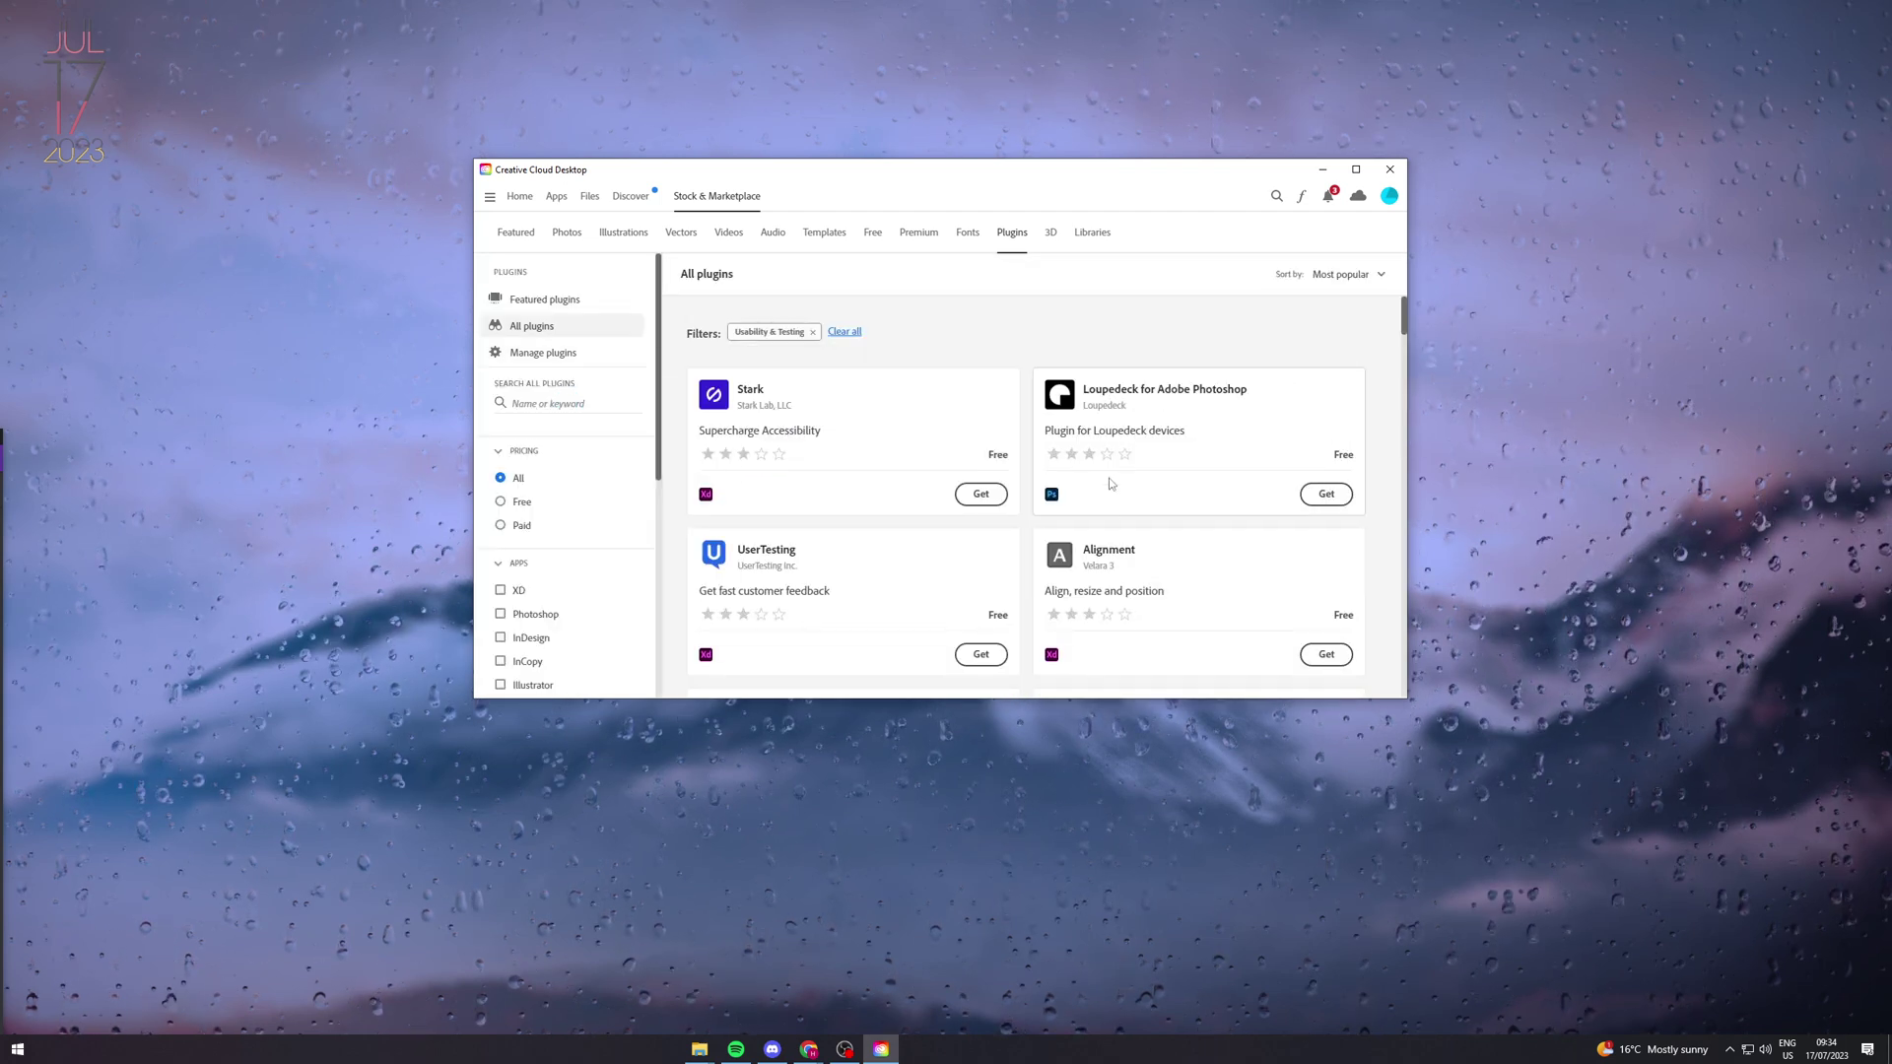
{"action": "left_click", "coordinate": [853, 440]}
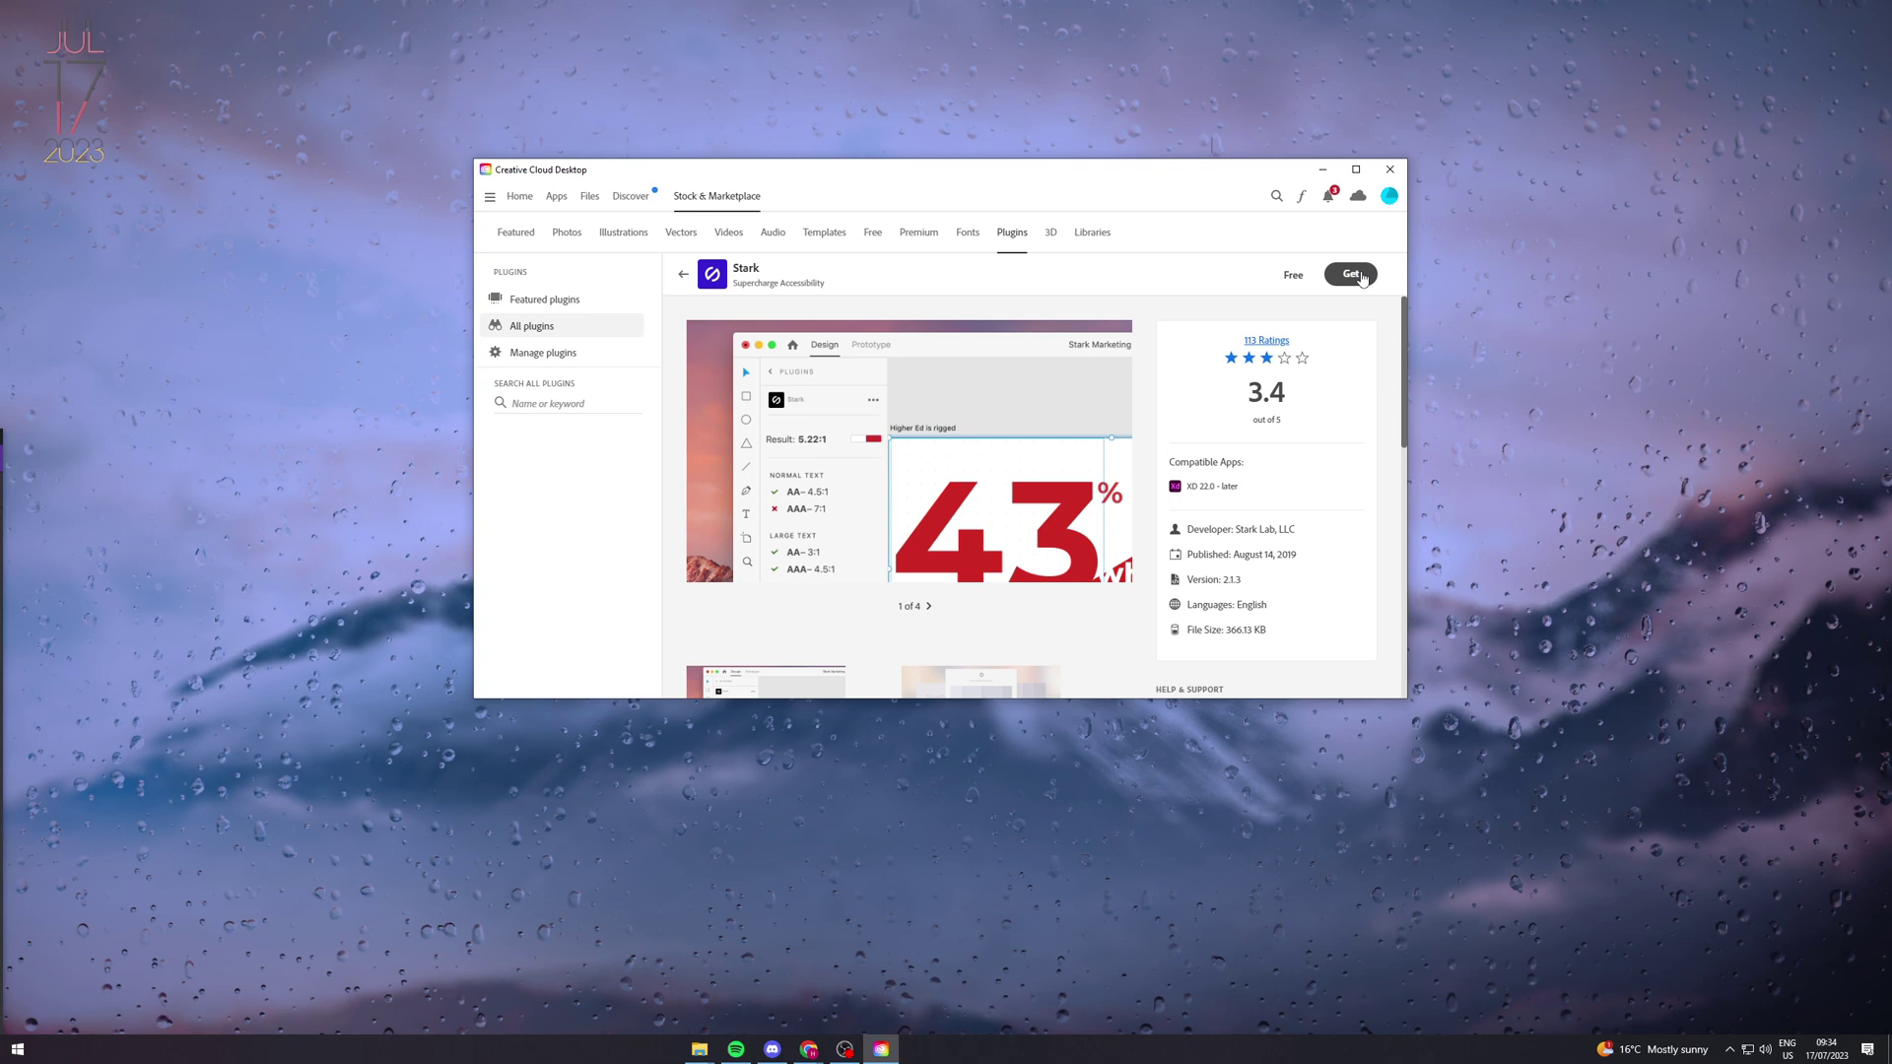
{"action": "left_click", "coordinate": [527, 330]}
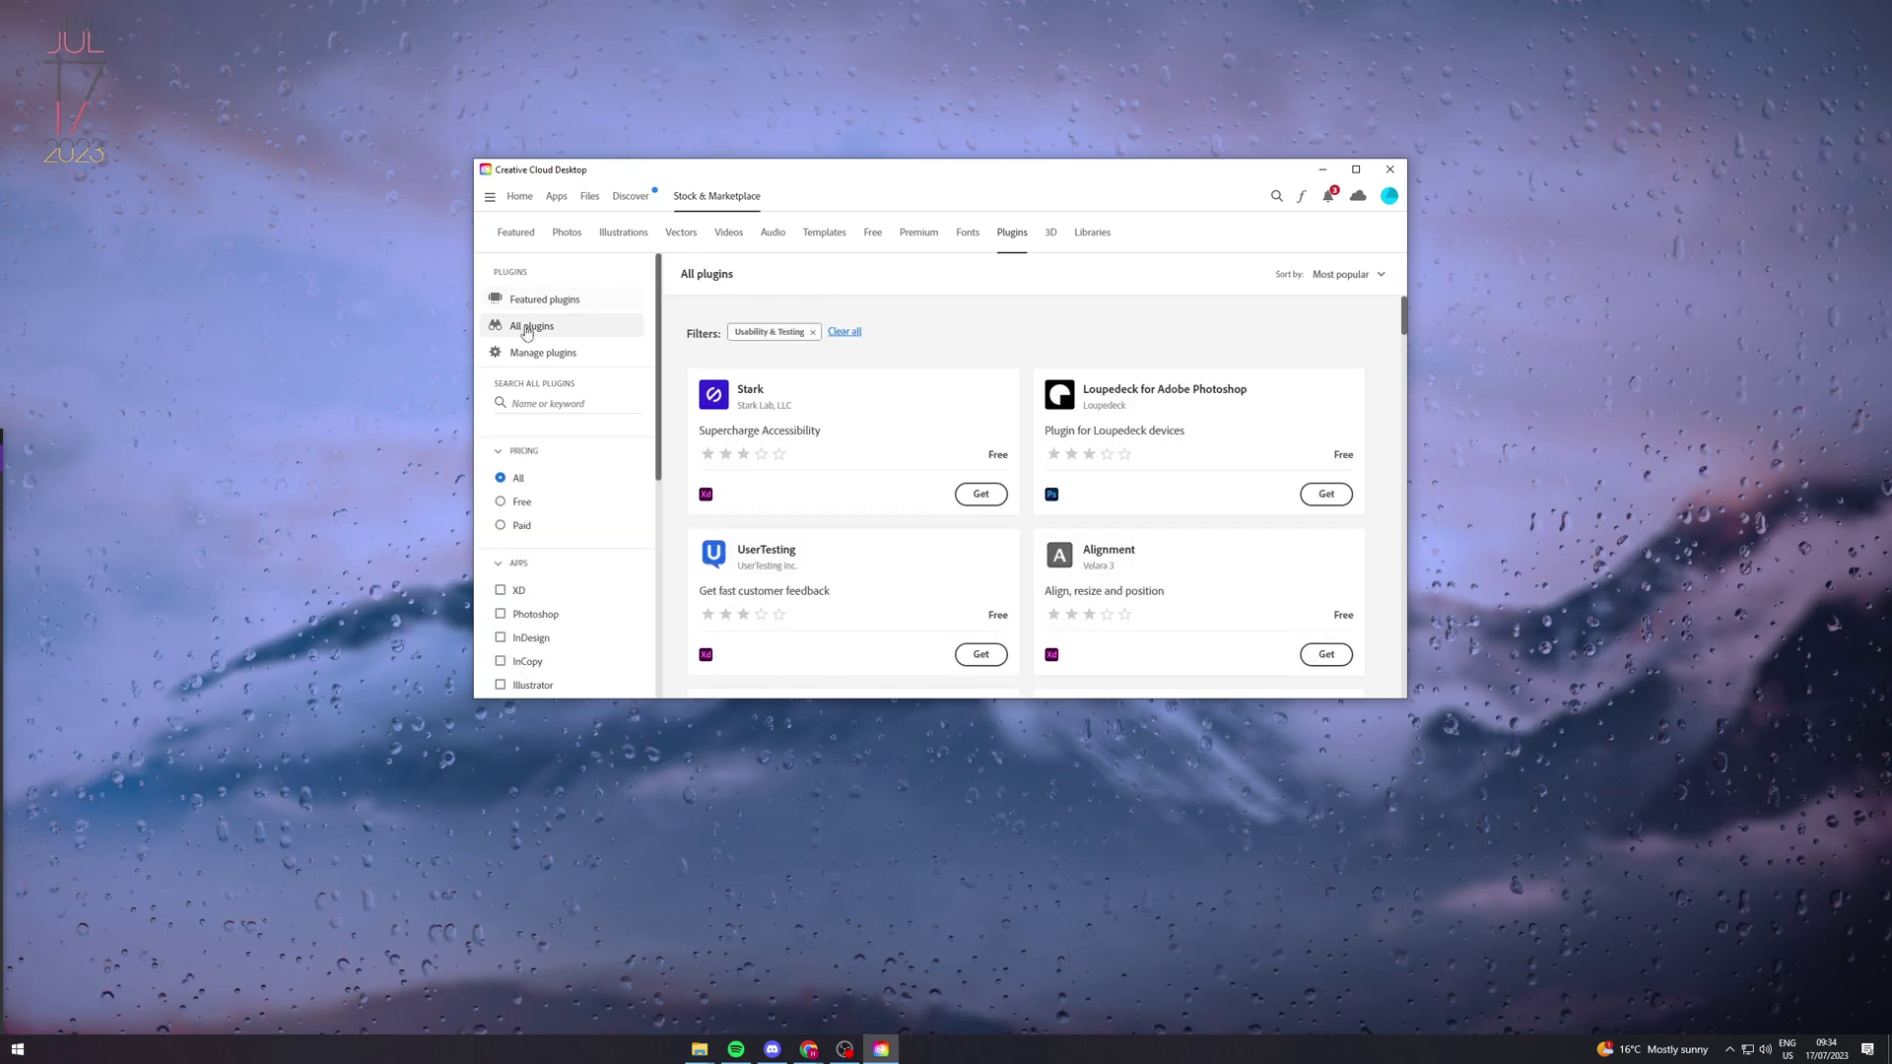
Step: Remove the category filter, view the Icons 4 Design plugin, and browse the full list
{"action": "left_click", "coordinate": [812, 332]}
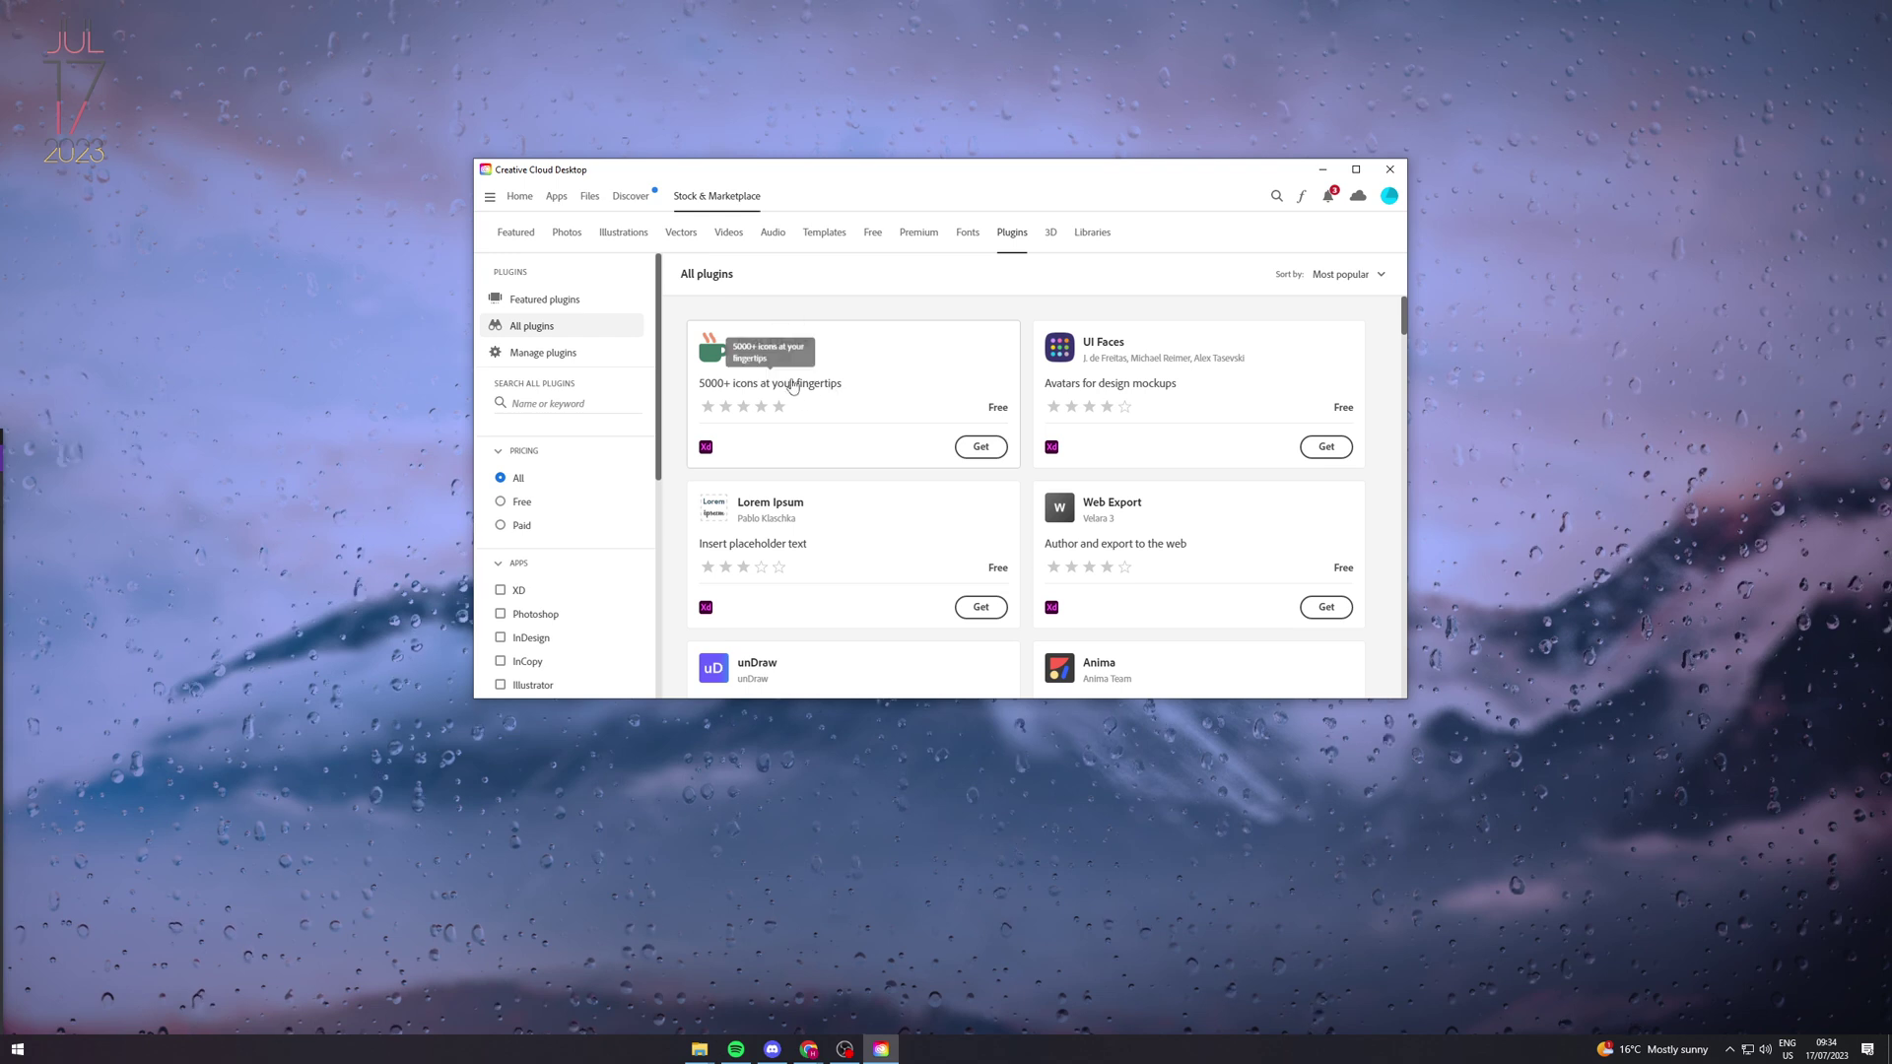
{"action": "left_click", "coordinate": [803, 394]}
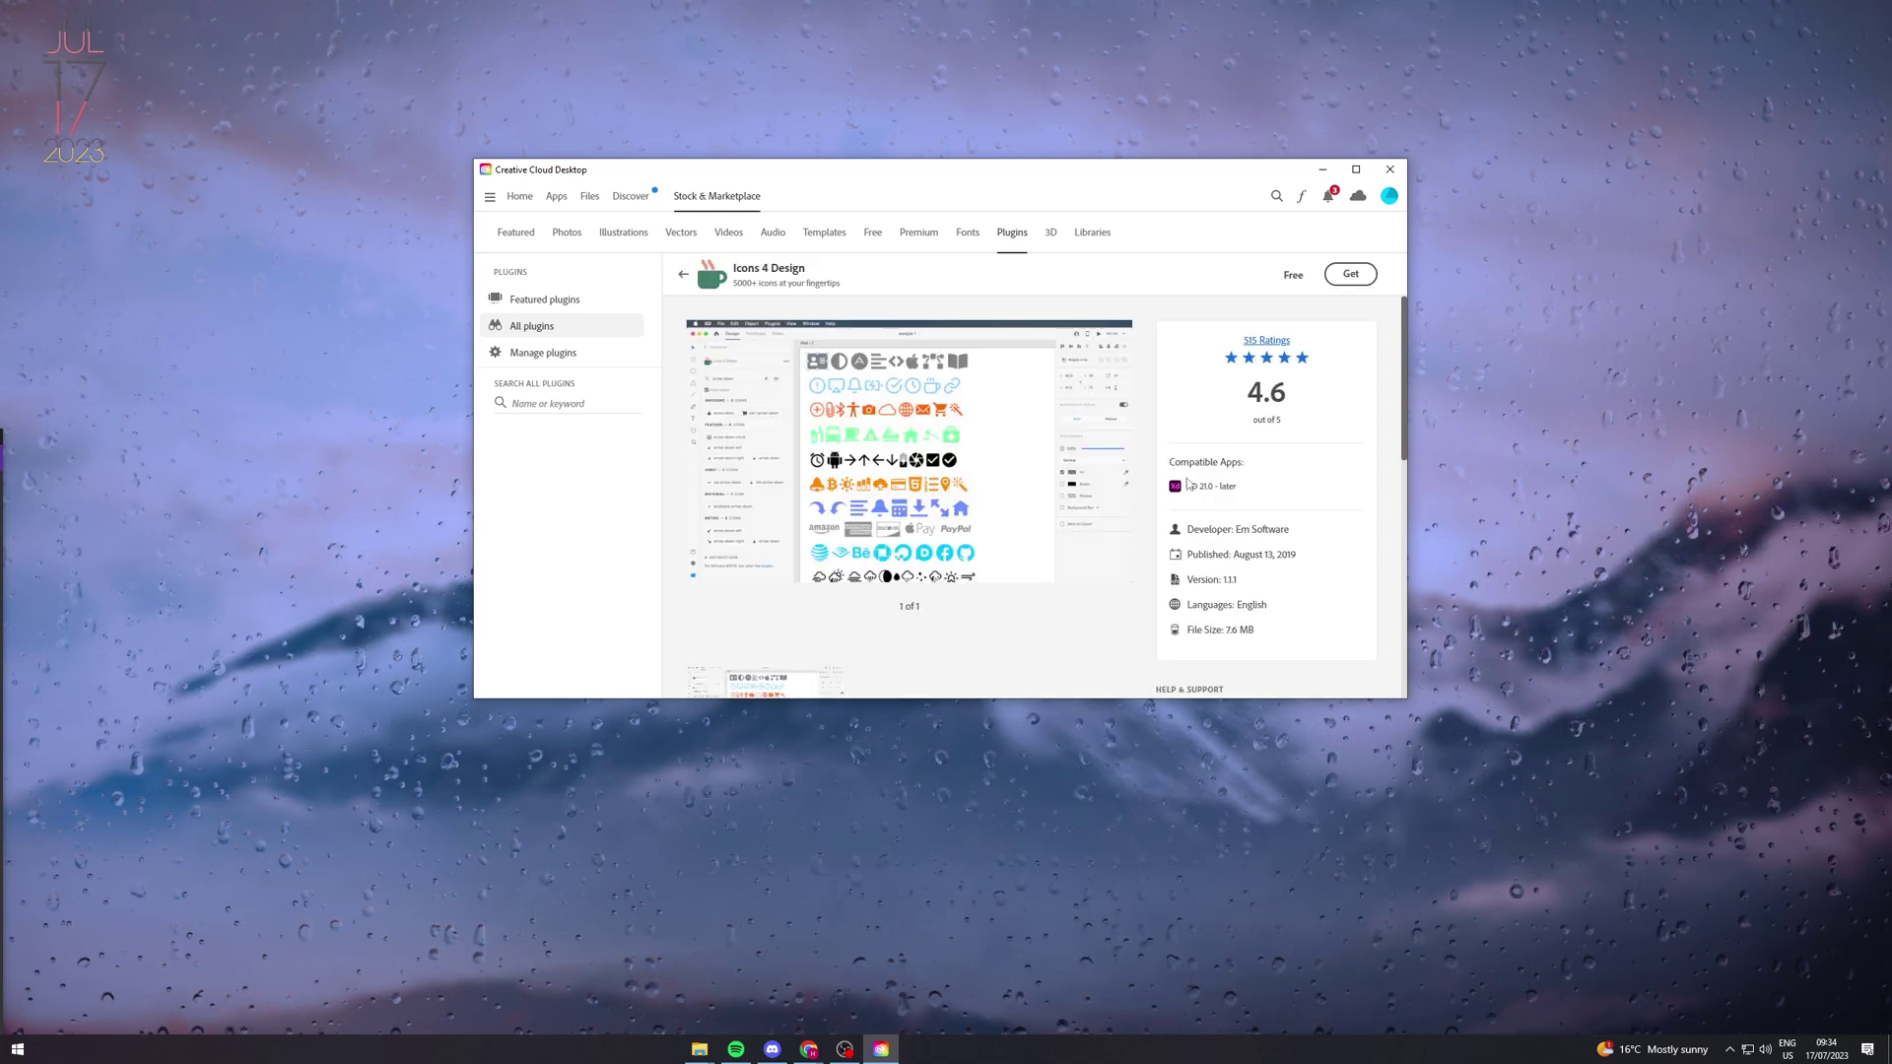
{"action": "left_click", "coordinate": [684, 275]}
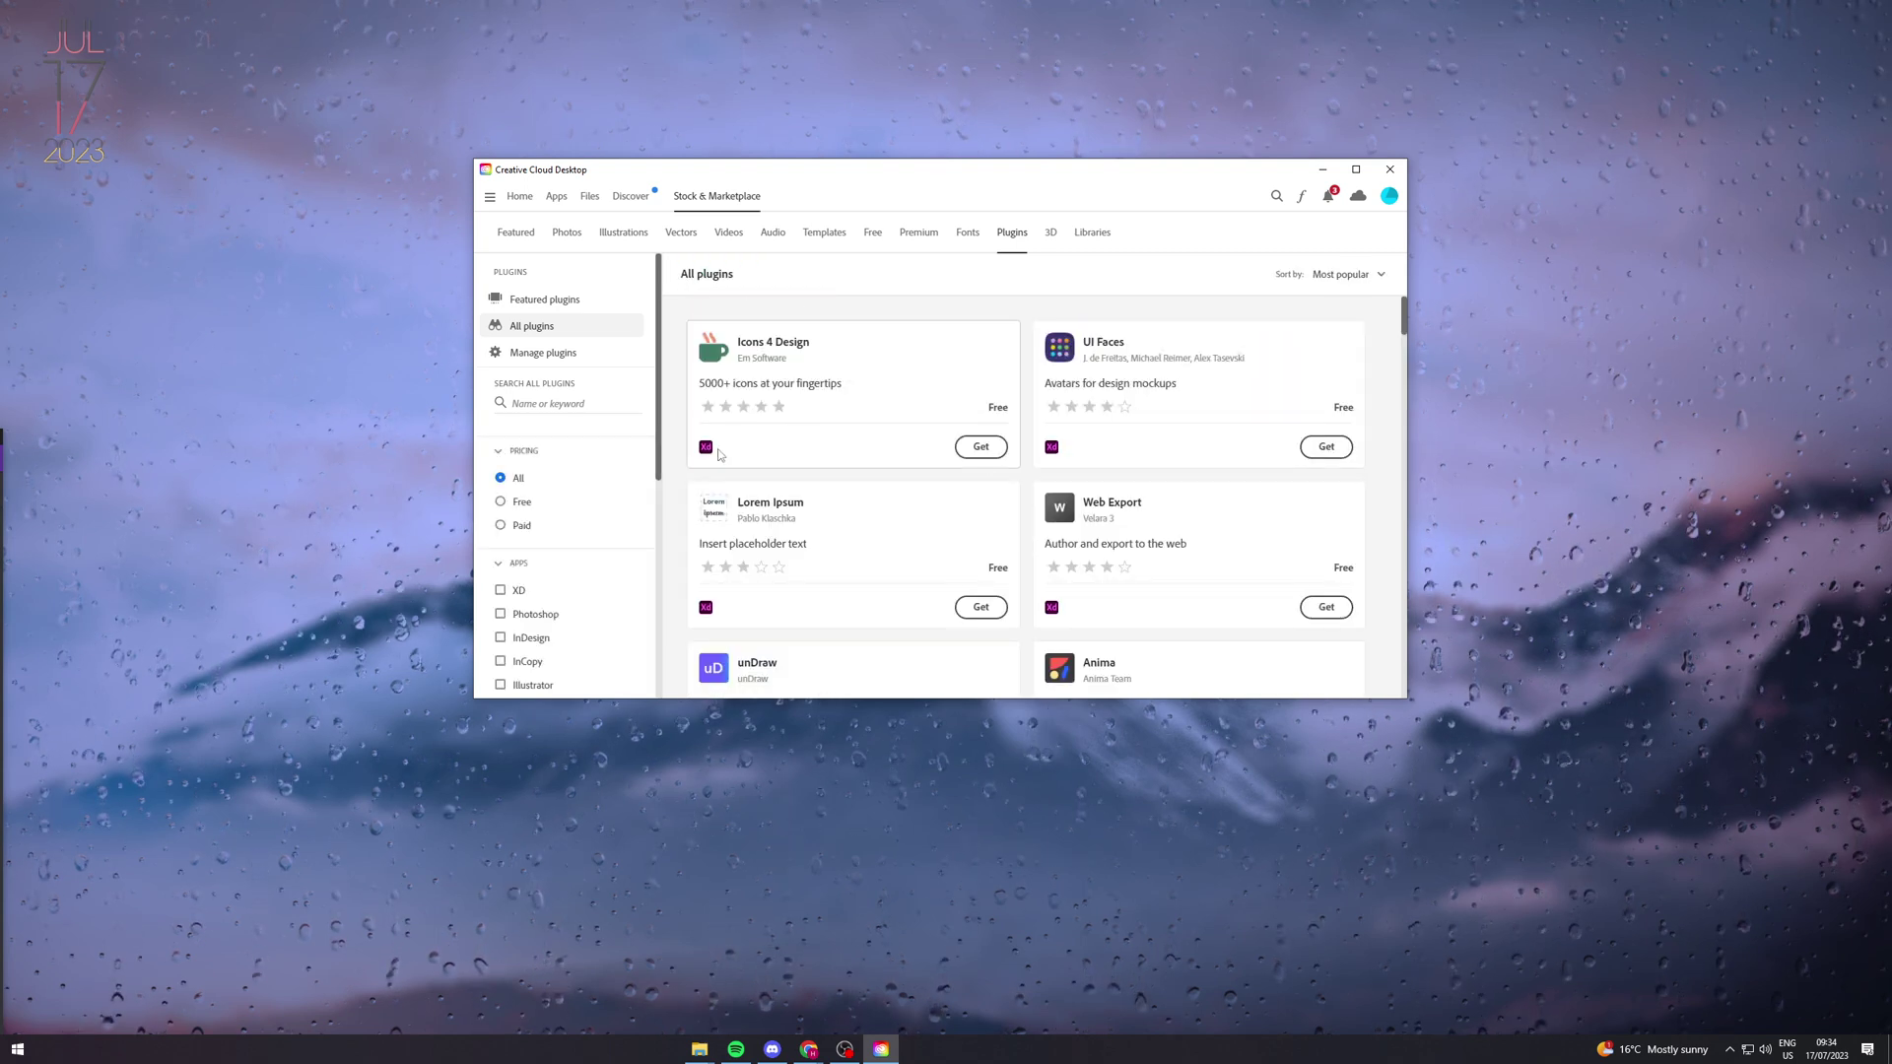
{"action": "scroll", "coordinate": [718, 454], "scroll_direction": "down", "scroll_amount": 3}
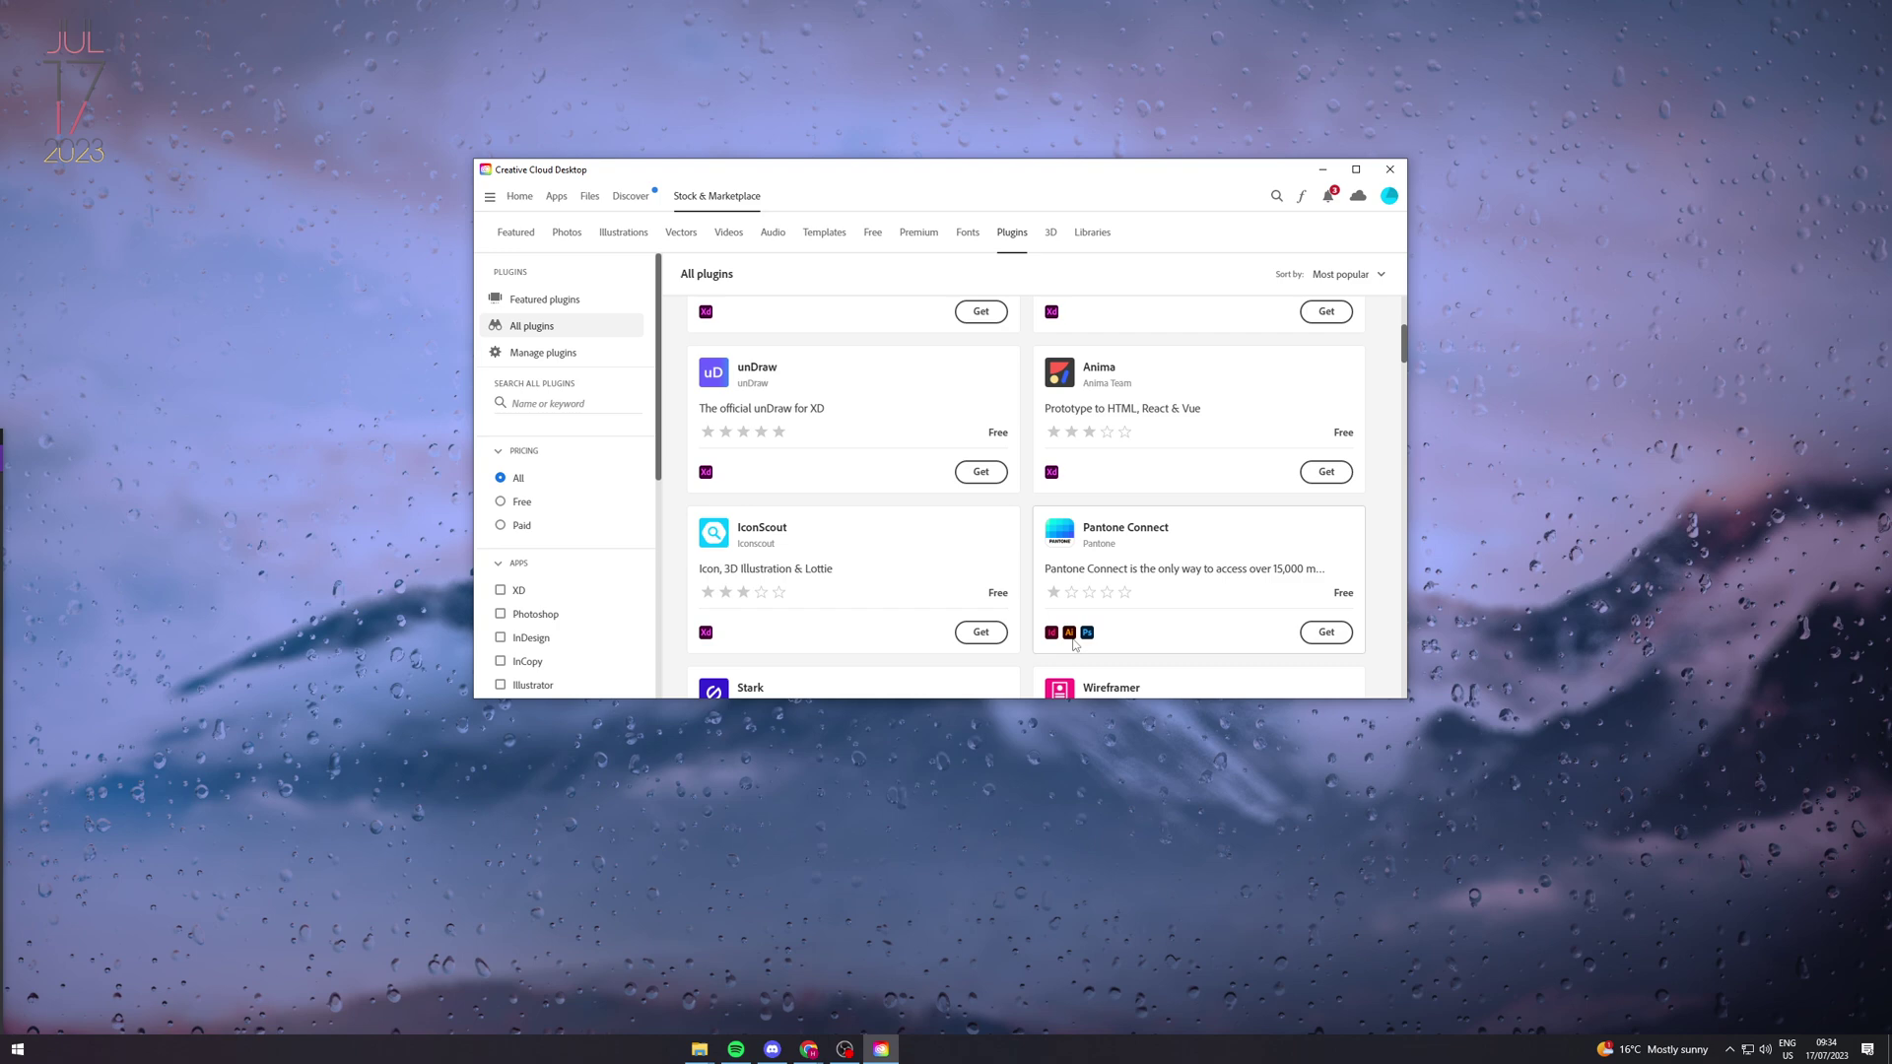
{"action": "scroll", "coordinate": [1074, 645], "scroll_direction": "down", "scroll_amount": 3}
{"action": "scroll", "coordinate": [904, 562], "scroll_direction": "down", "scroll_amount": 3}
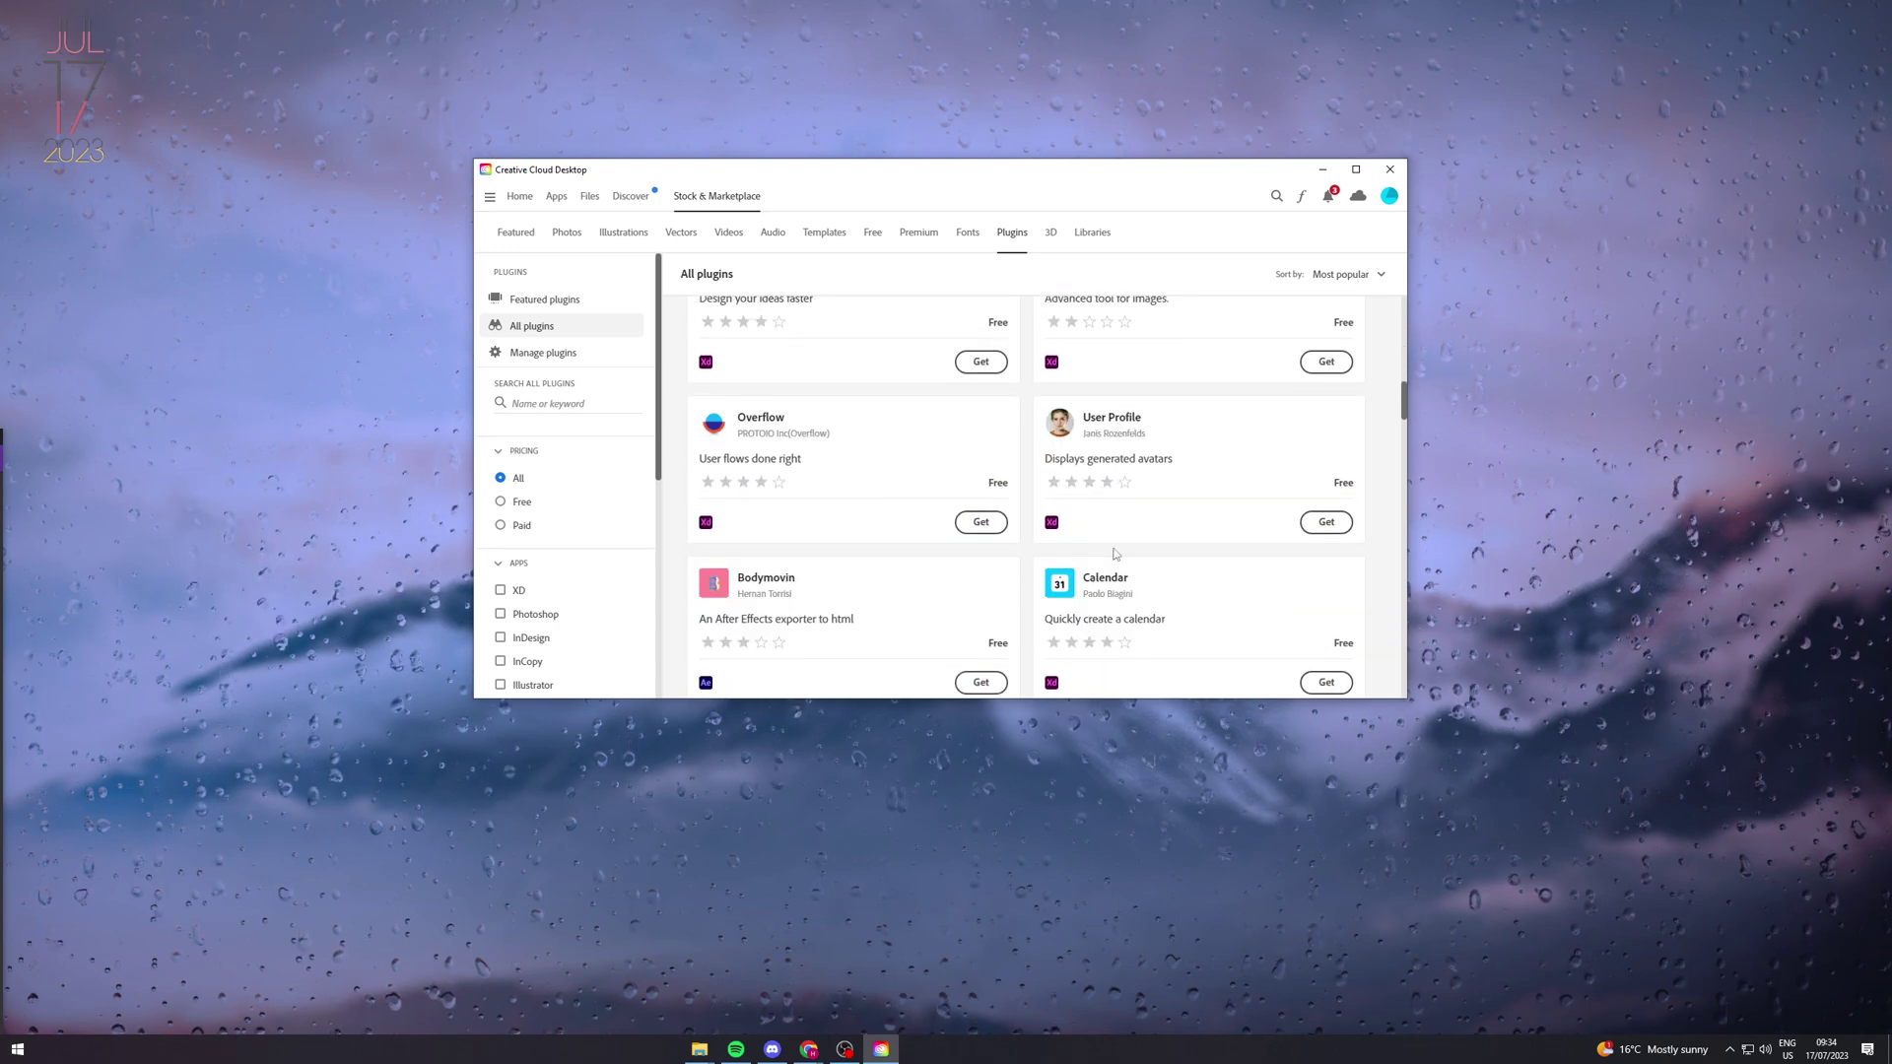
{"action": "scroll", "coordinate": [1116, 554], "scroll_direction": "up", "scroll_amount": 10}
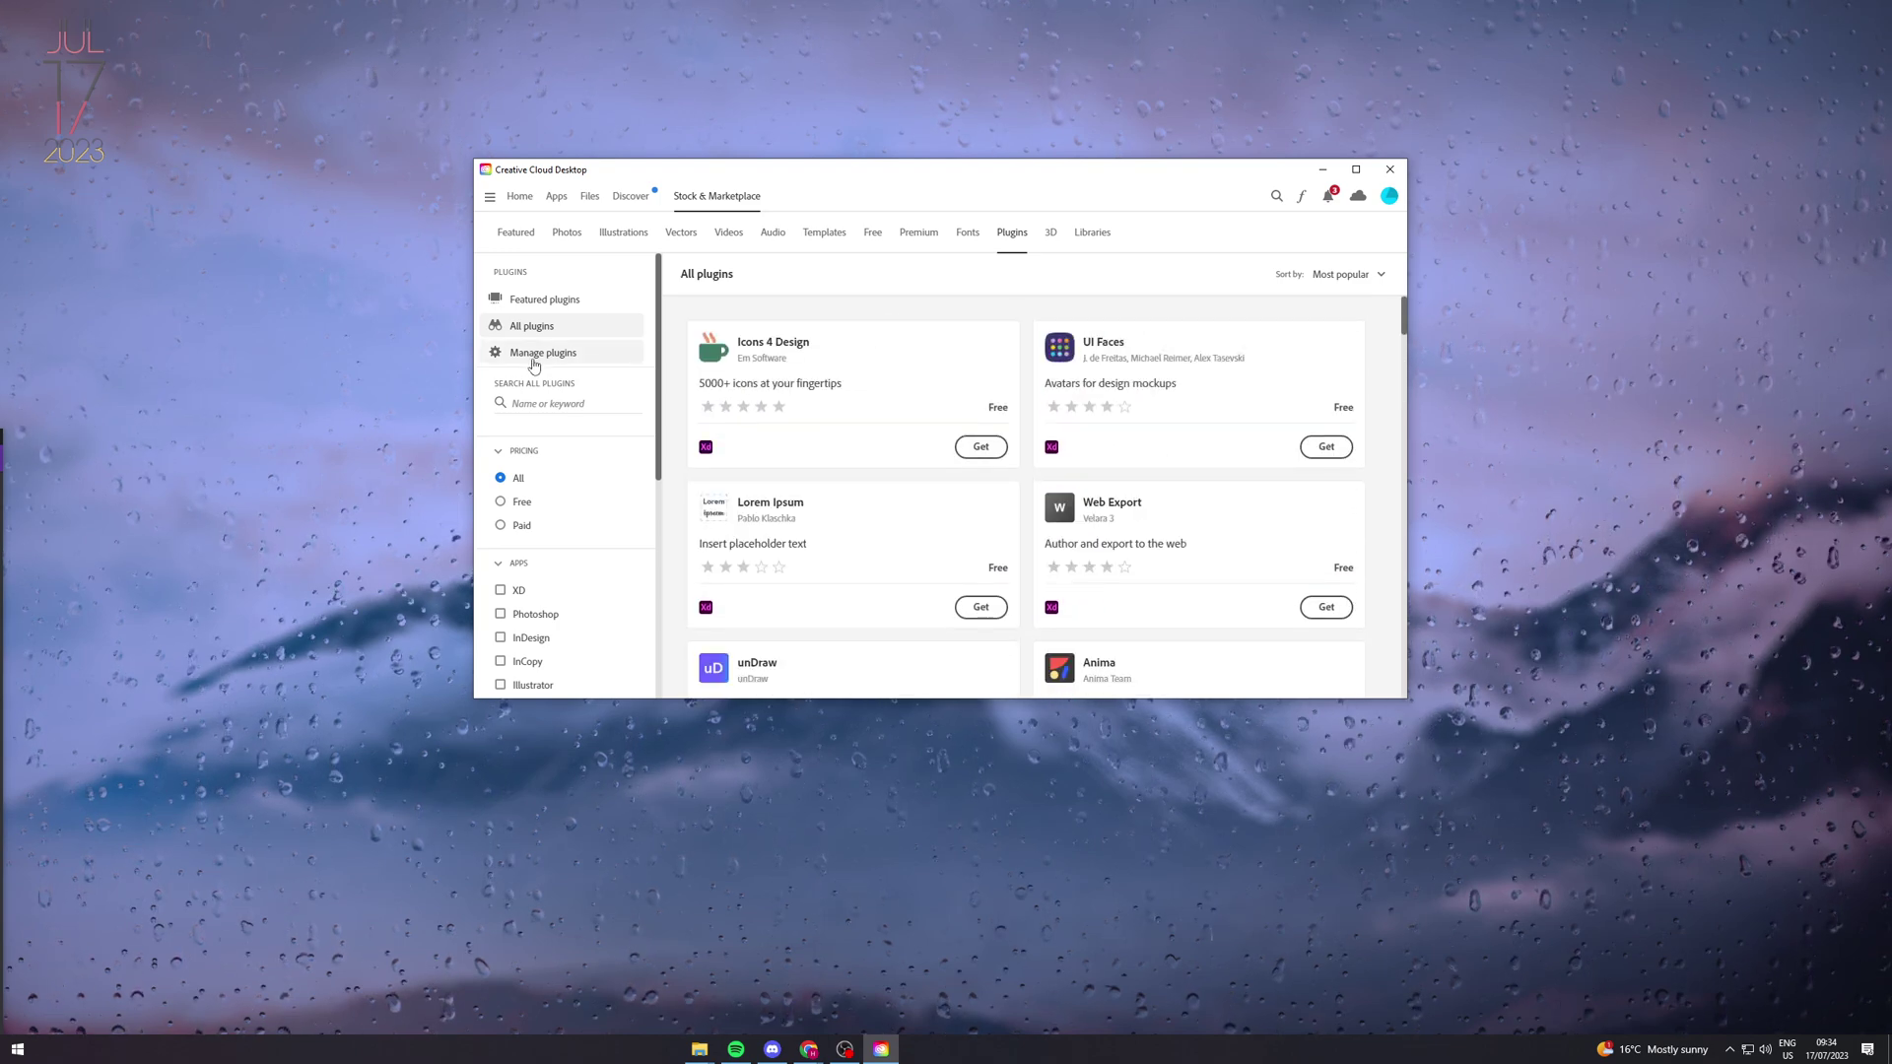
Step: Return to the marketplace from After Effects' Manage plugins, keeping the search category on Plugins
{"action": "left_click", "coordinate": [555, 197]}
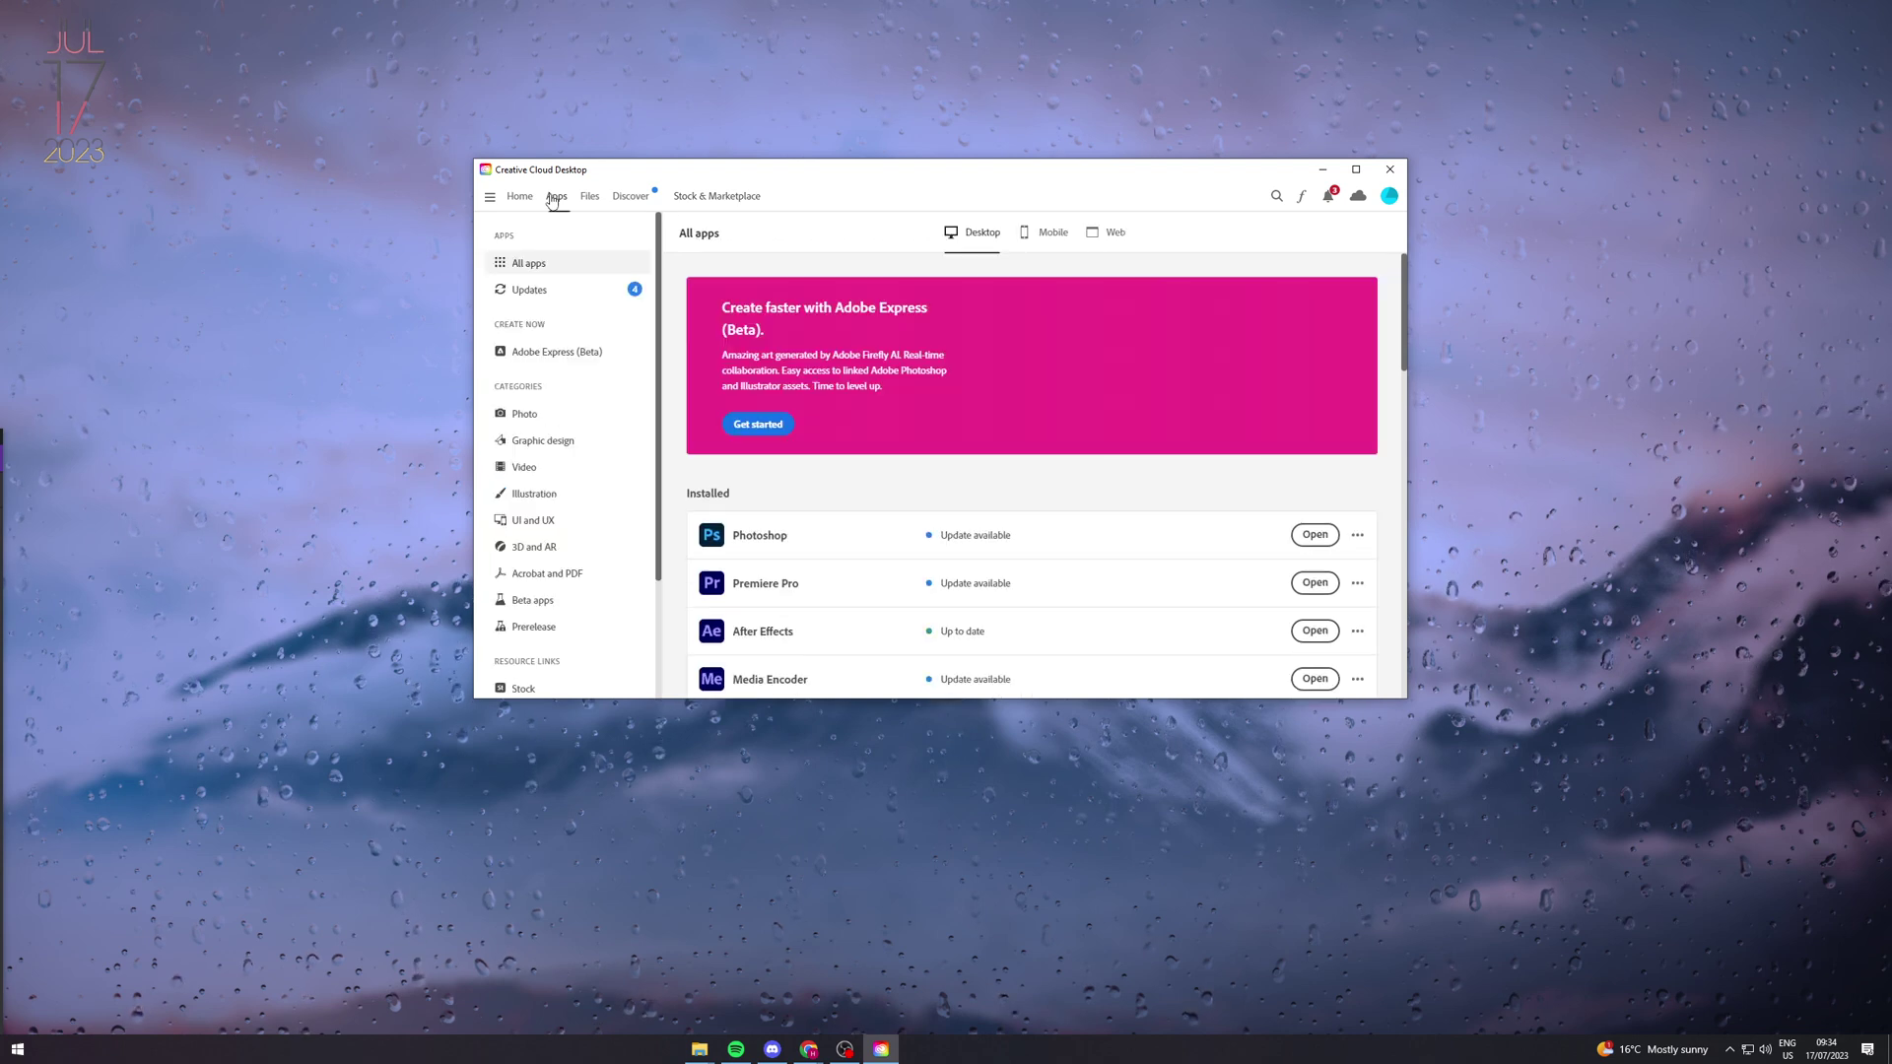
{"action": "left_click", "coordinate": [1357, 630]}
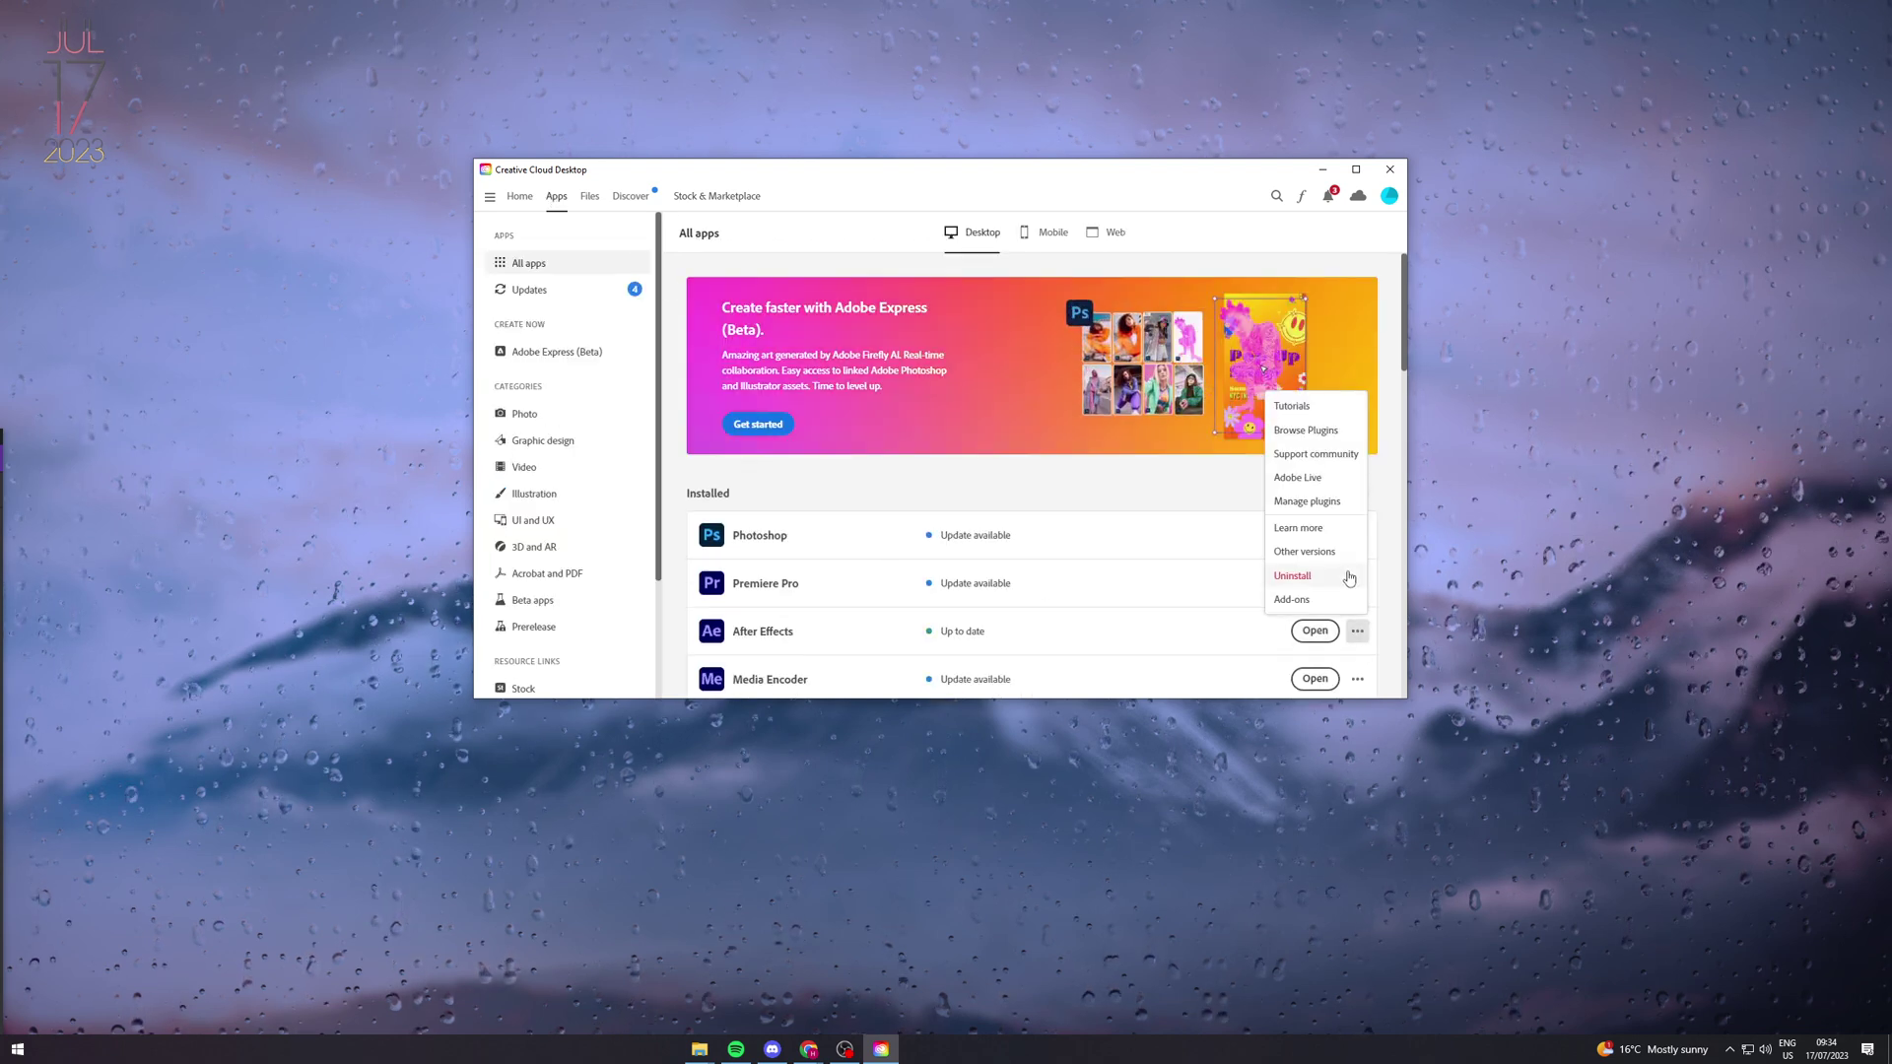
{"action": "left_click", "coordinate": [1333, 510]}
{"action": "left_click", "coordinate": [1027, 548]}
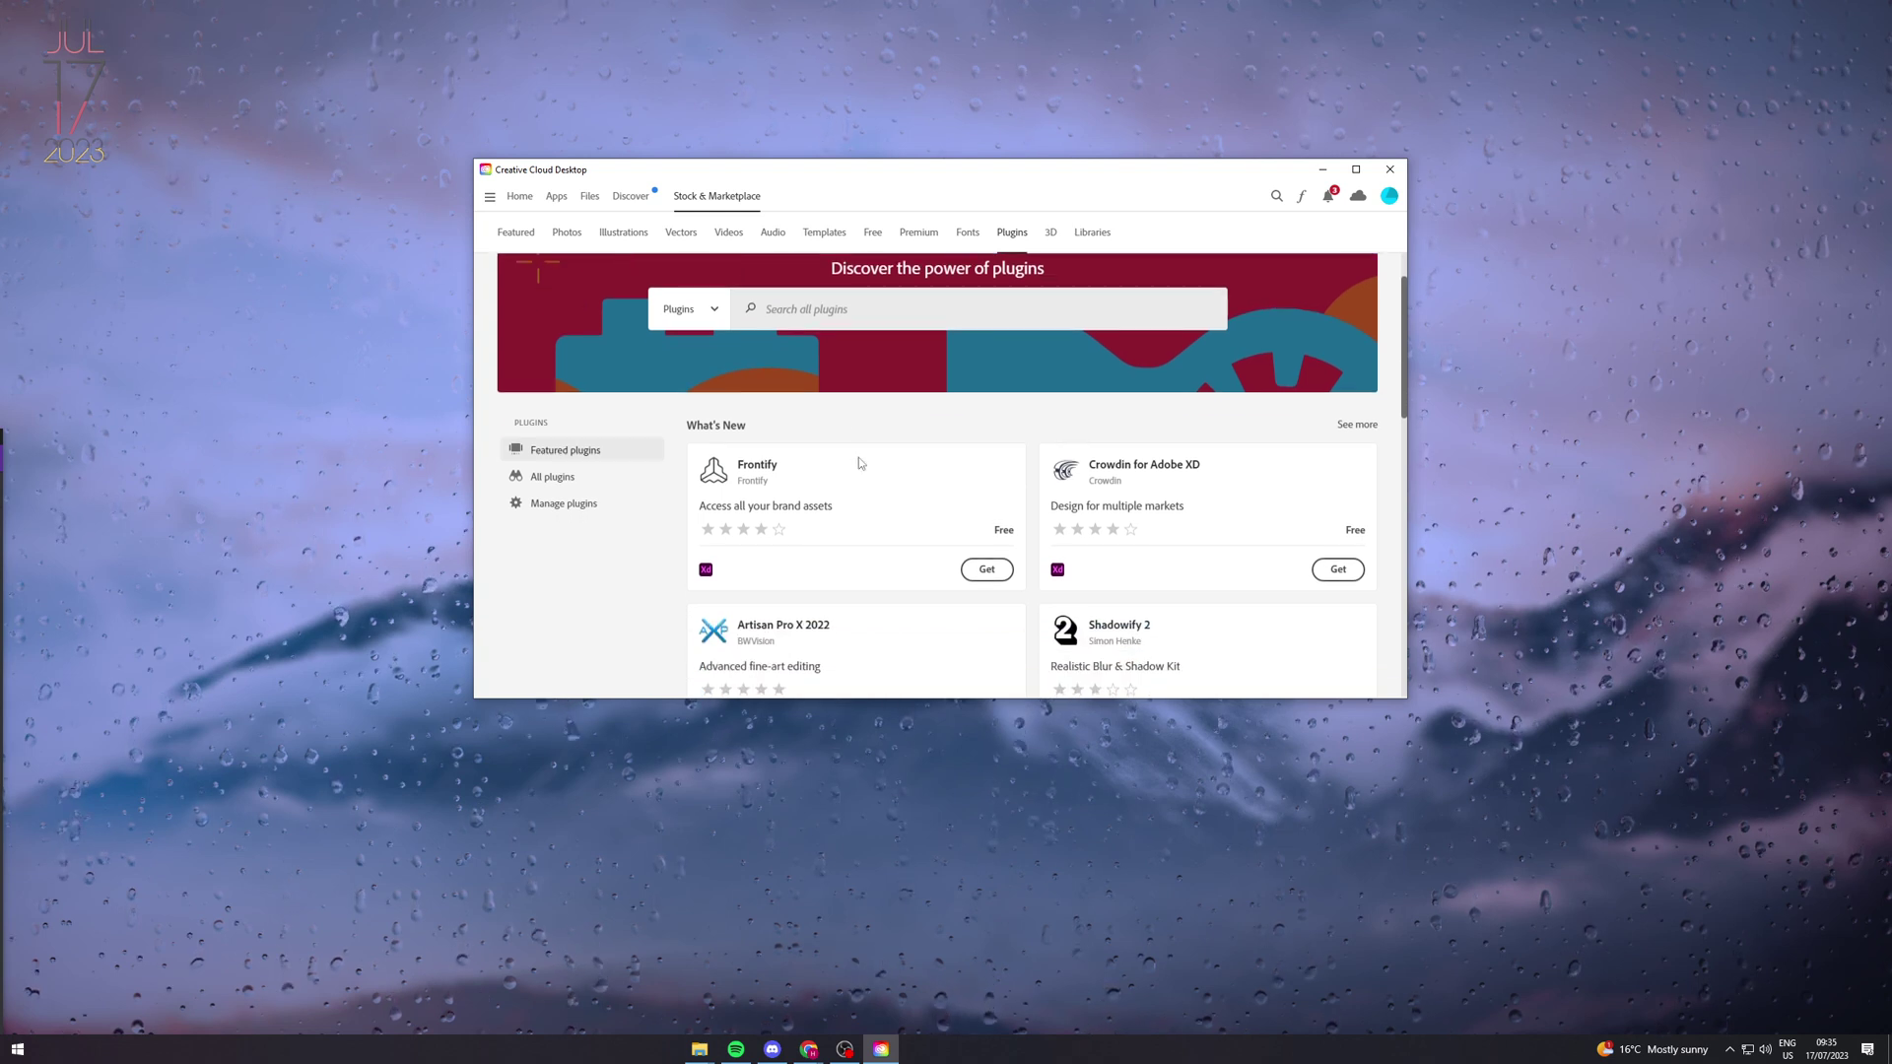
{"action": "left_click", "coordinate": [708, 404]}
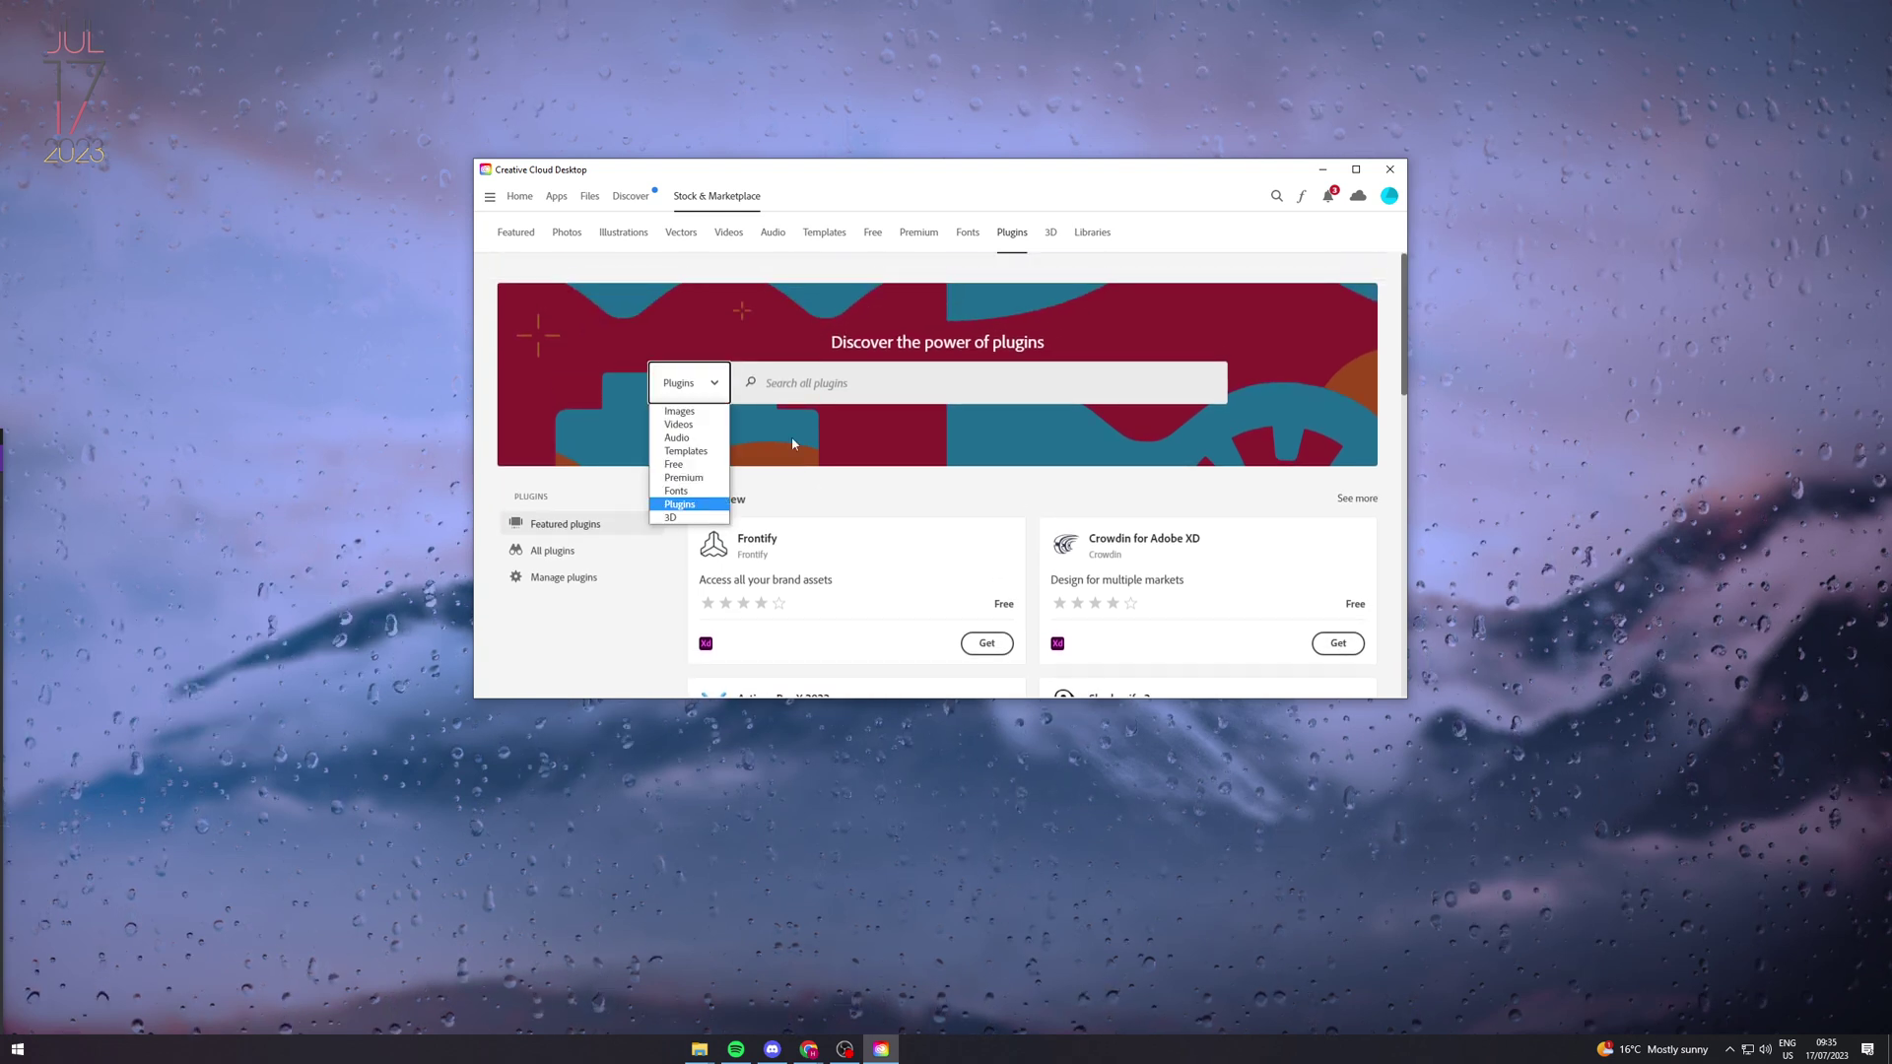
{"action": "left_click", "coordinate": [794, 483]}
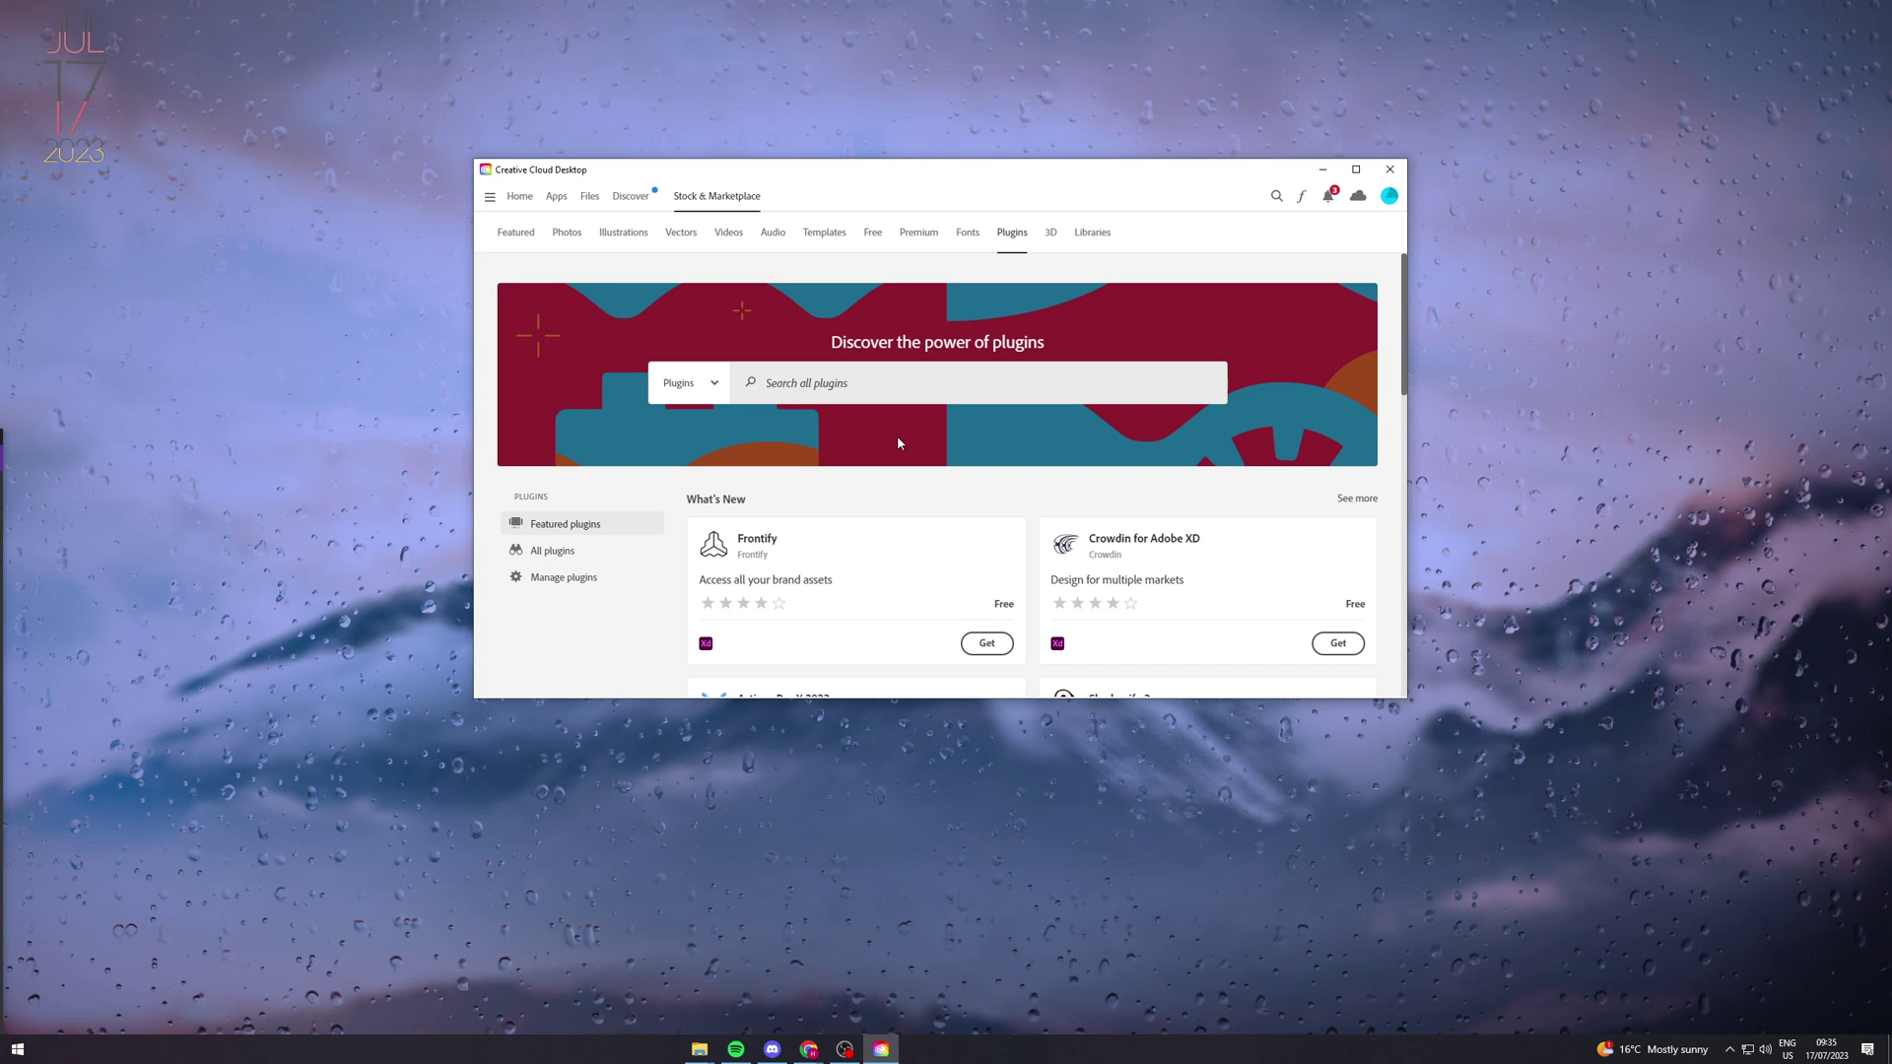
Step: Open File Explorer on This PC, select SSD 2 (E:), and arrange it beside Creative Cloud
{"action": "key", "text": "super+e"}
{"action": "left_click", "coordinate": [532, 458]}
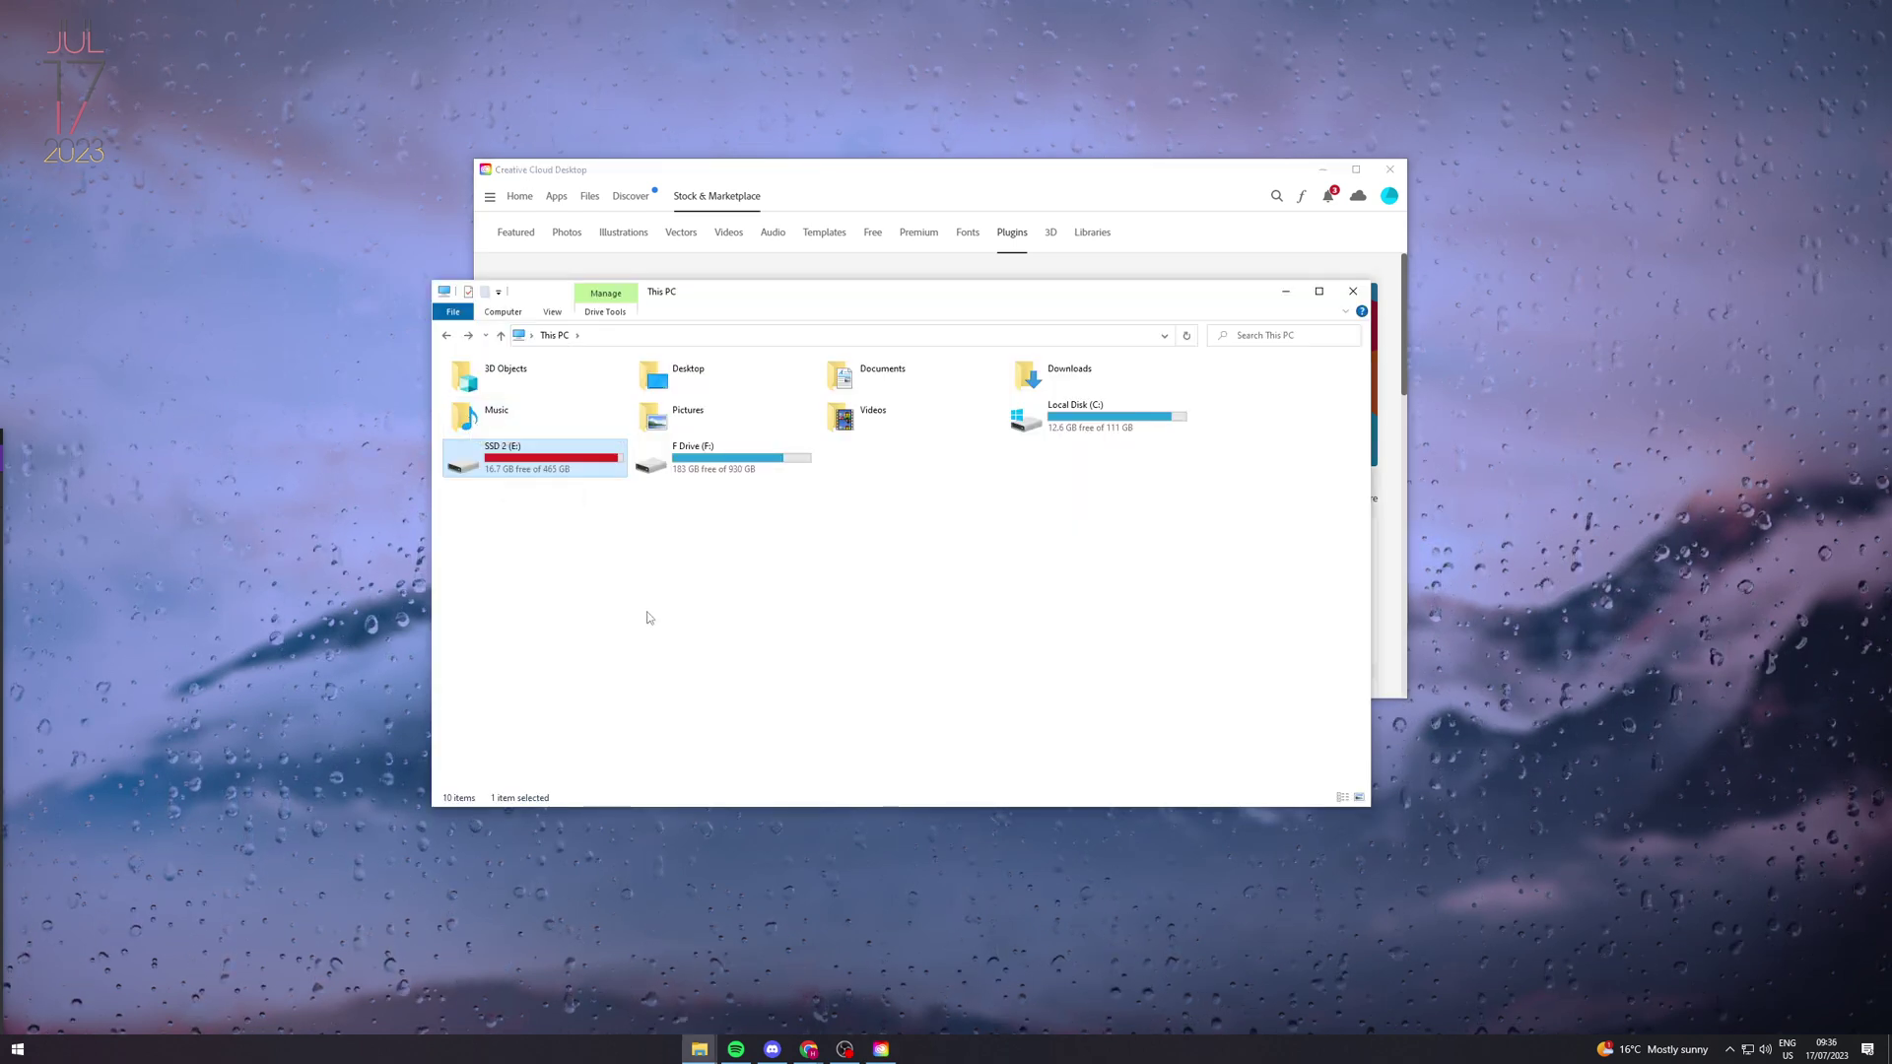
{"action": "left_click_drag", "start_coordinate": [901, 302], "coordinate": [842, 486]}
{"action": "left_click_drag", "start_coordinate": [903, 172], "coordinate": [1244, 95]}
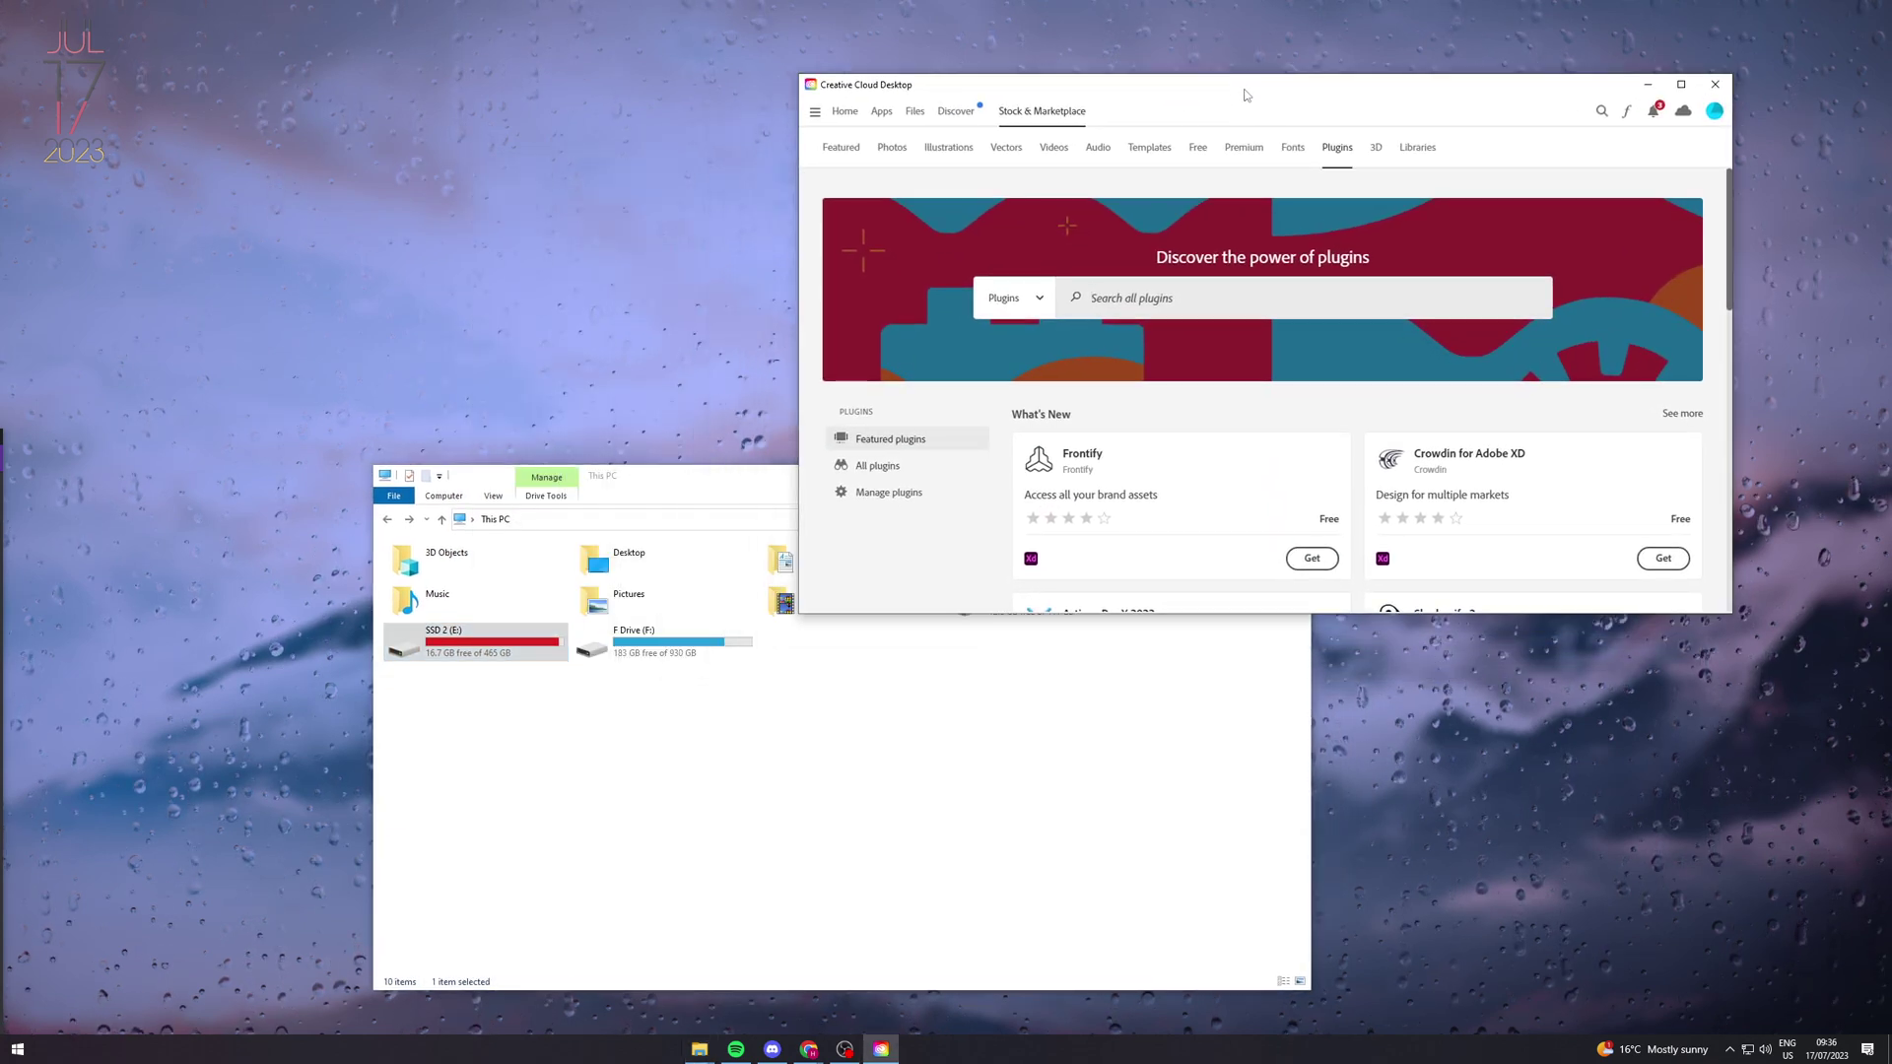
Step: View the After Effects details page via '...' > Learn more, then return to All apps
{"action": "left_click", "coordinate": [880, 110]}
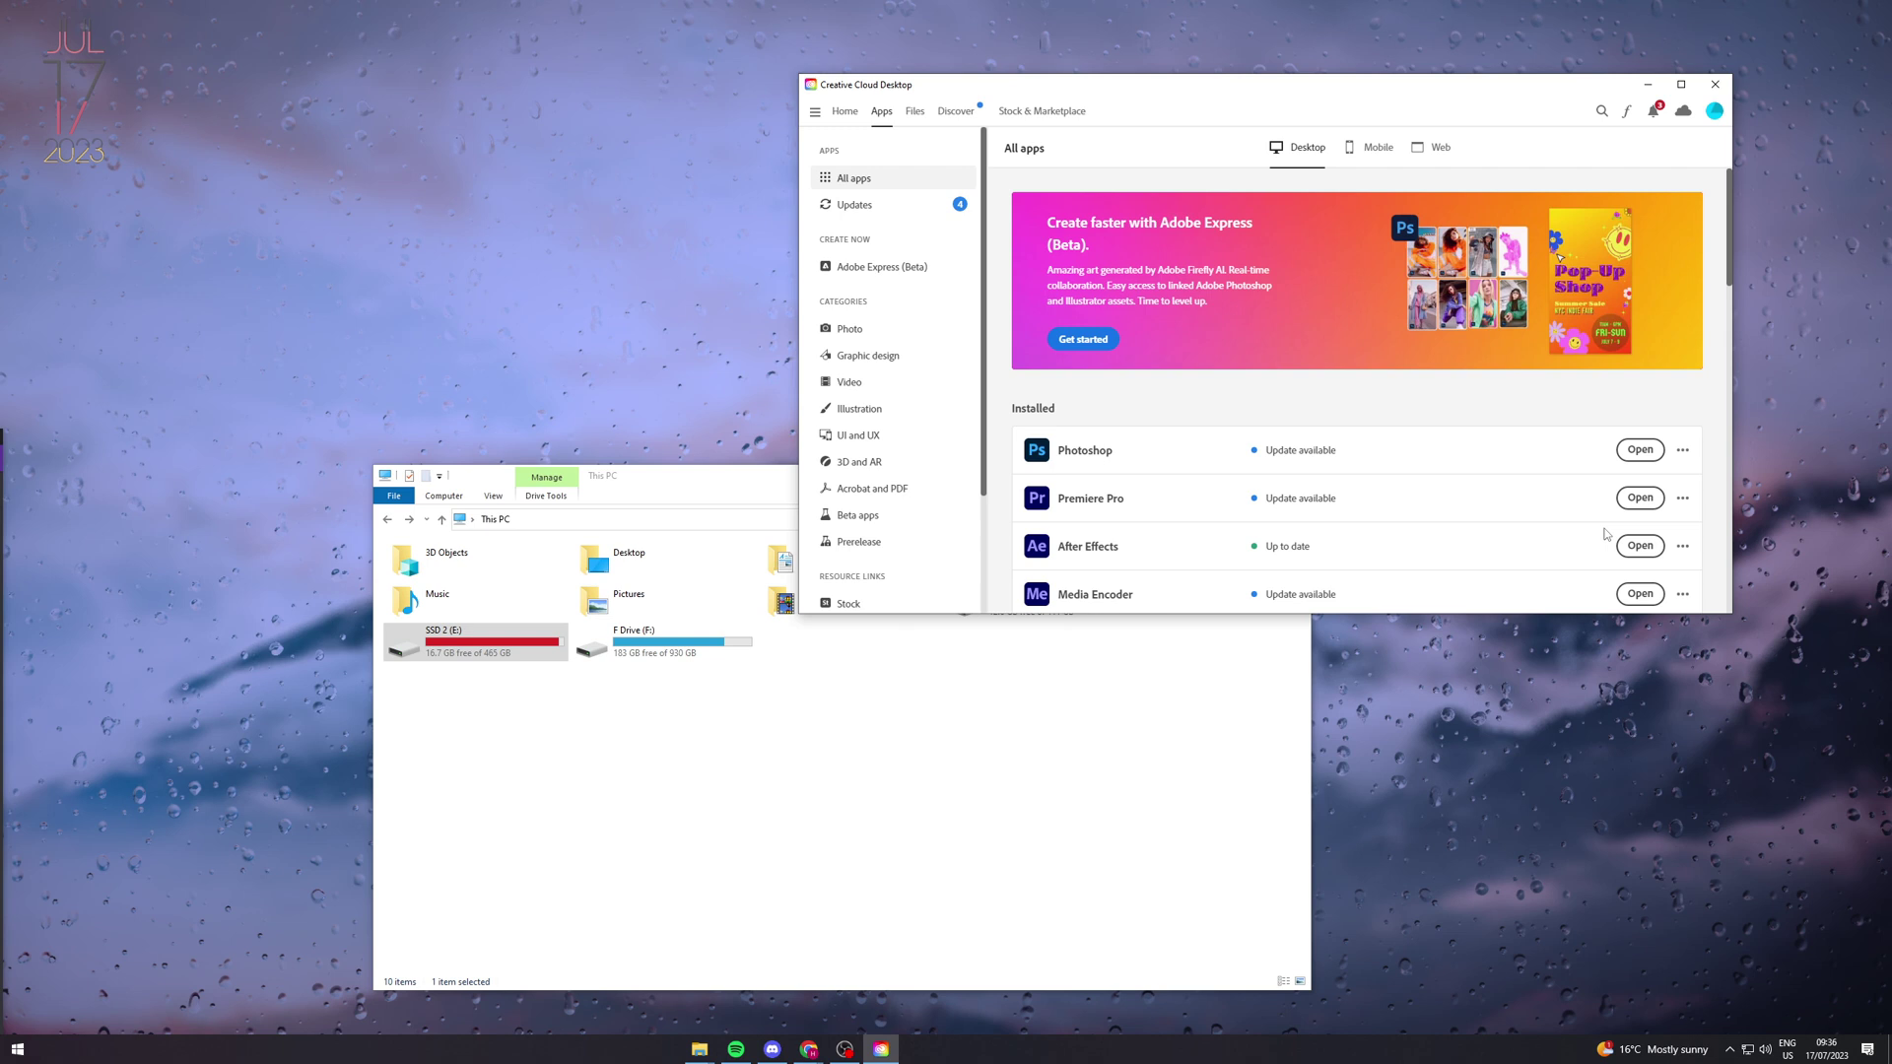
{"action": "left_click", "coordinate": [1682, 548]}
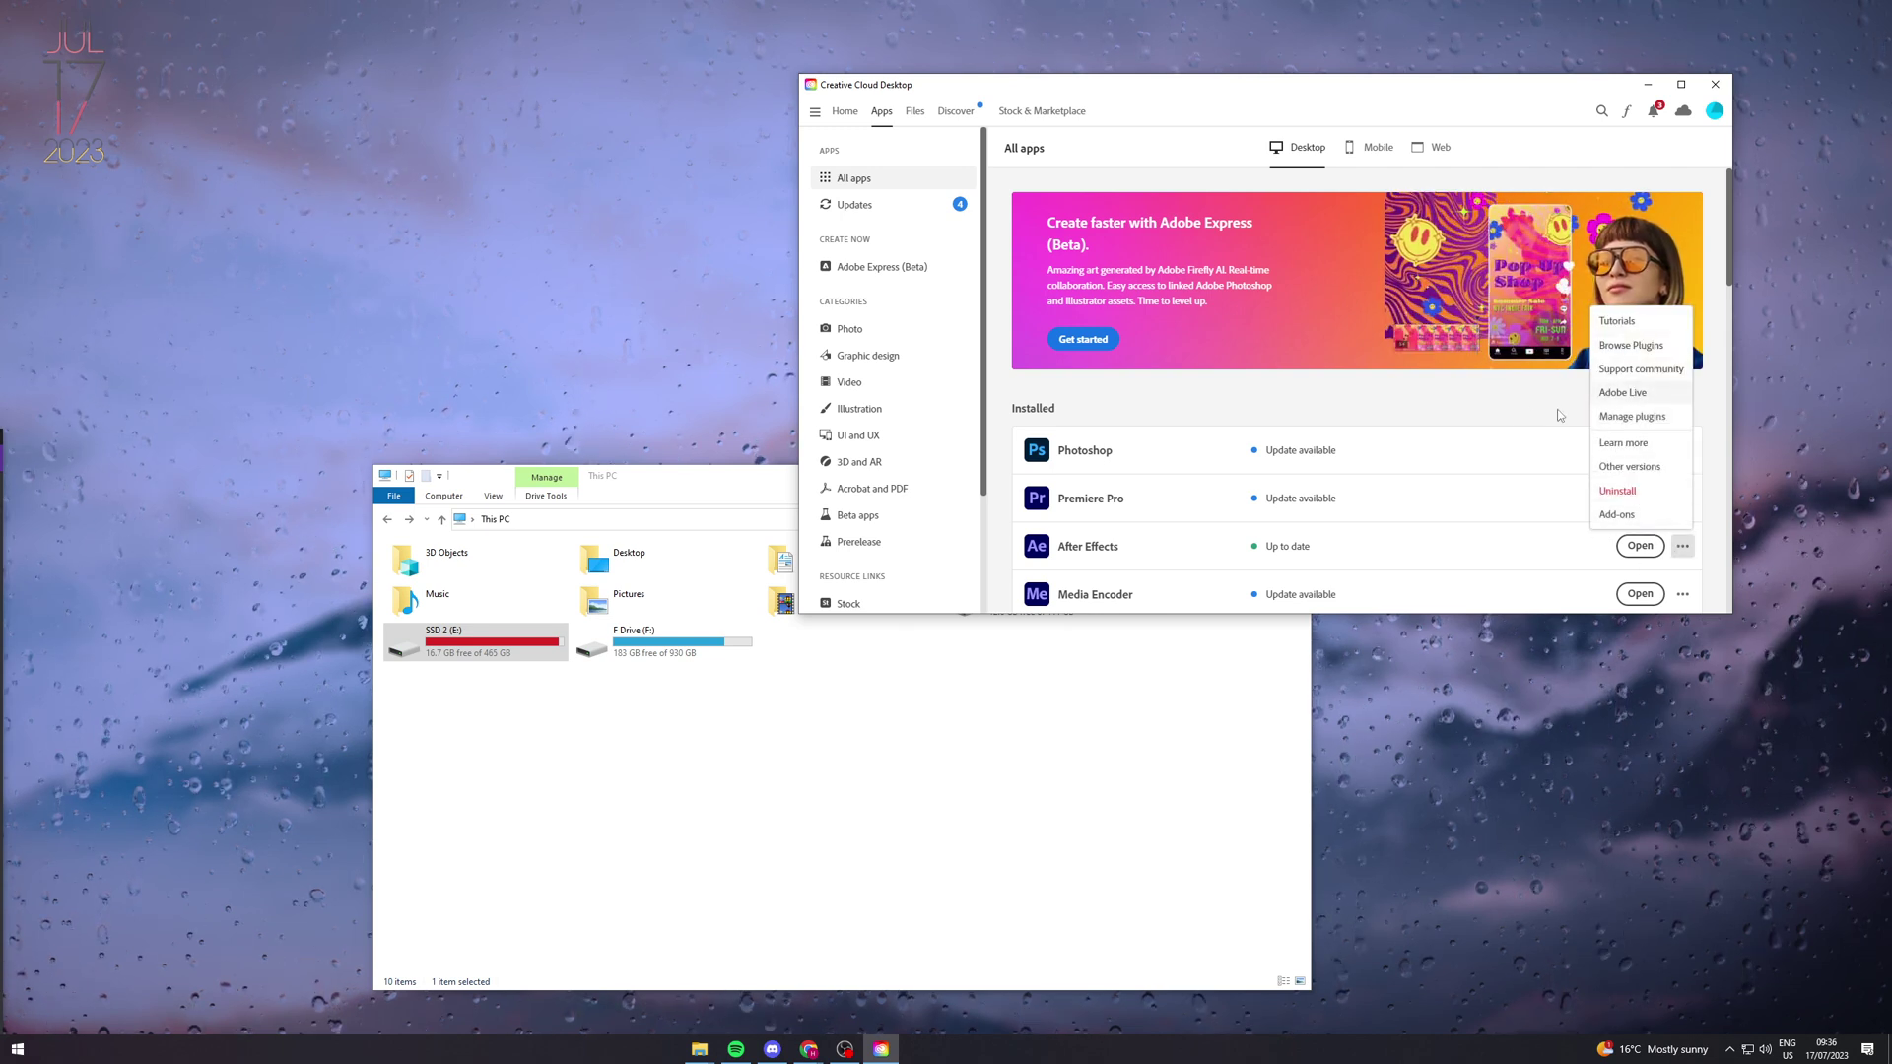
{"action": "left_click", "coordinate": [1616, 445]}
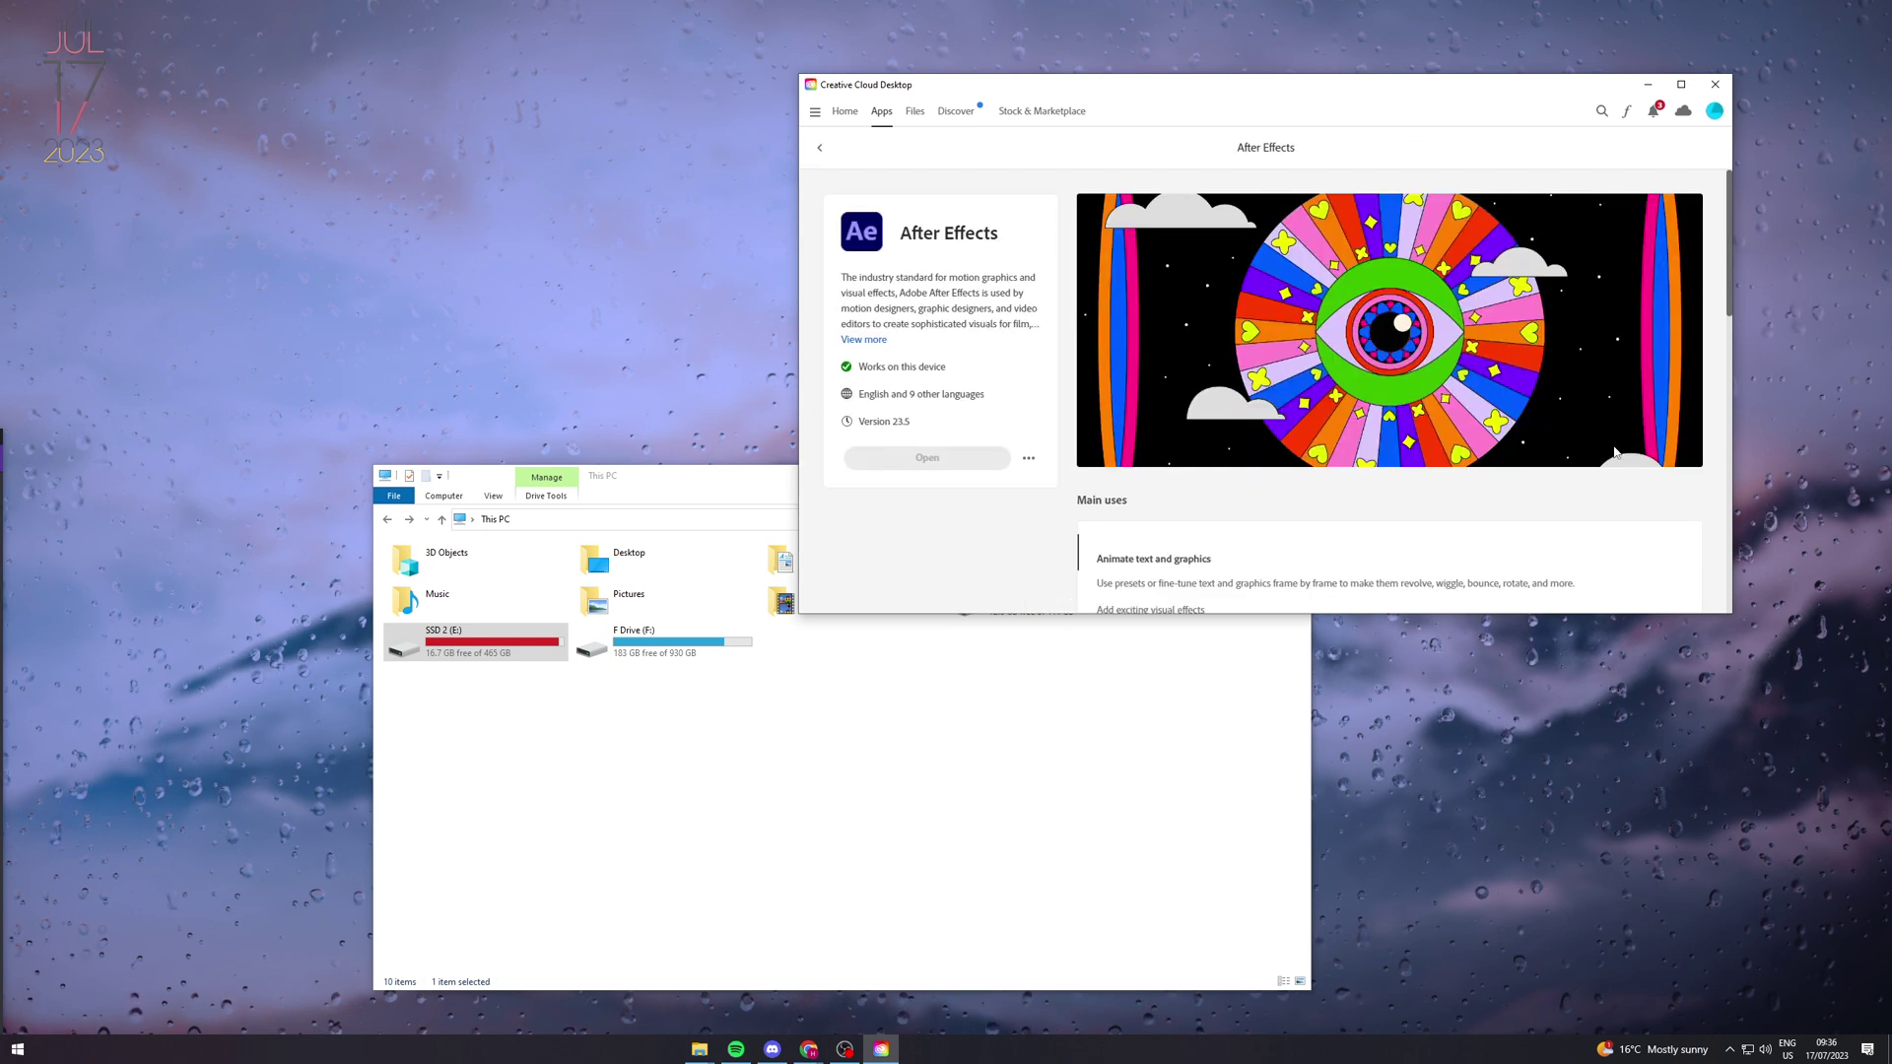
{"action": "left_click", "coordinate": [1028, 458]}
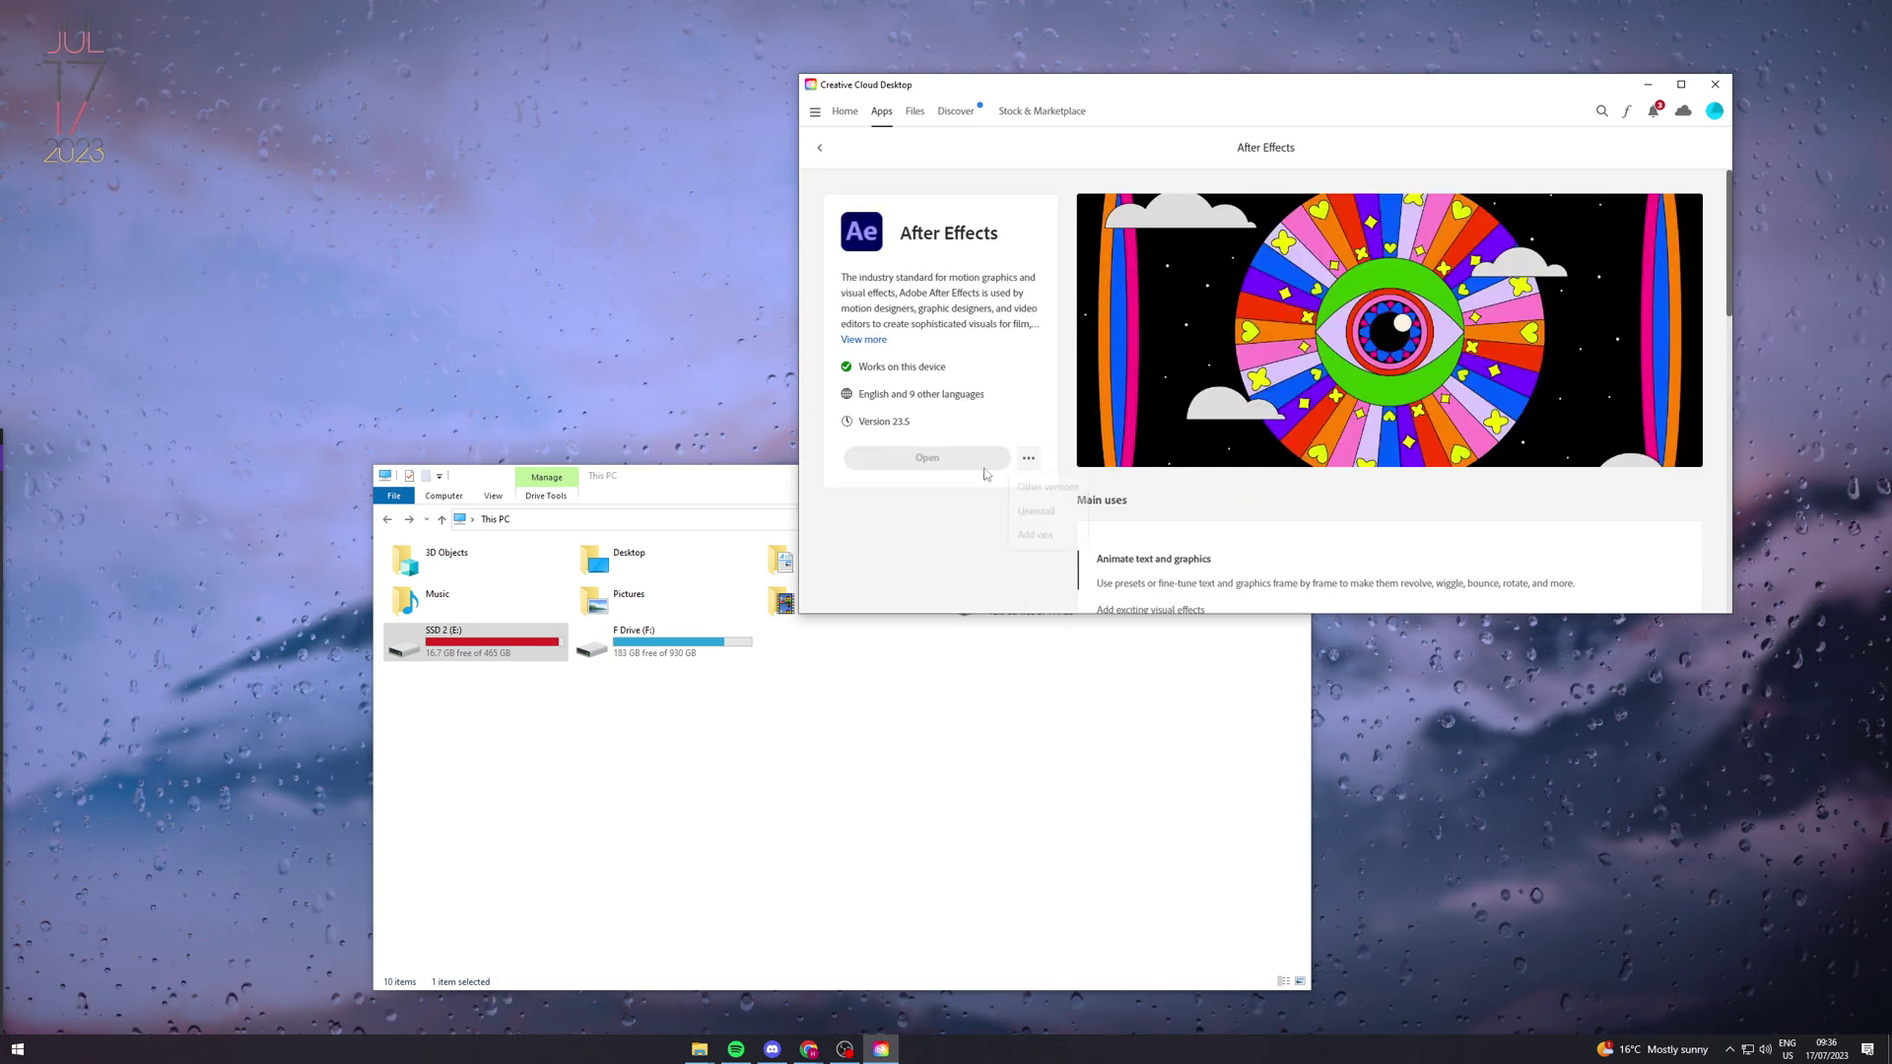
{"action": "left_click", "coordinate": [819, 150]}
Step: Navigate to SSD 2 (E:) > Adobe > Adobe After Effects 2023 > Support Files
{"action": "left_click", "coordinate": [670, 475]}
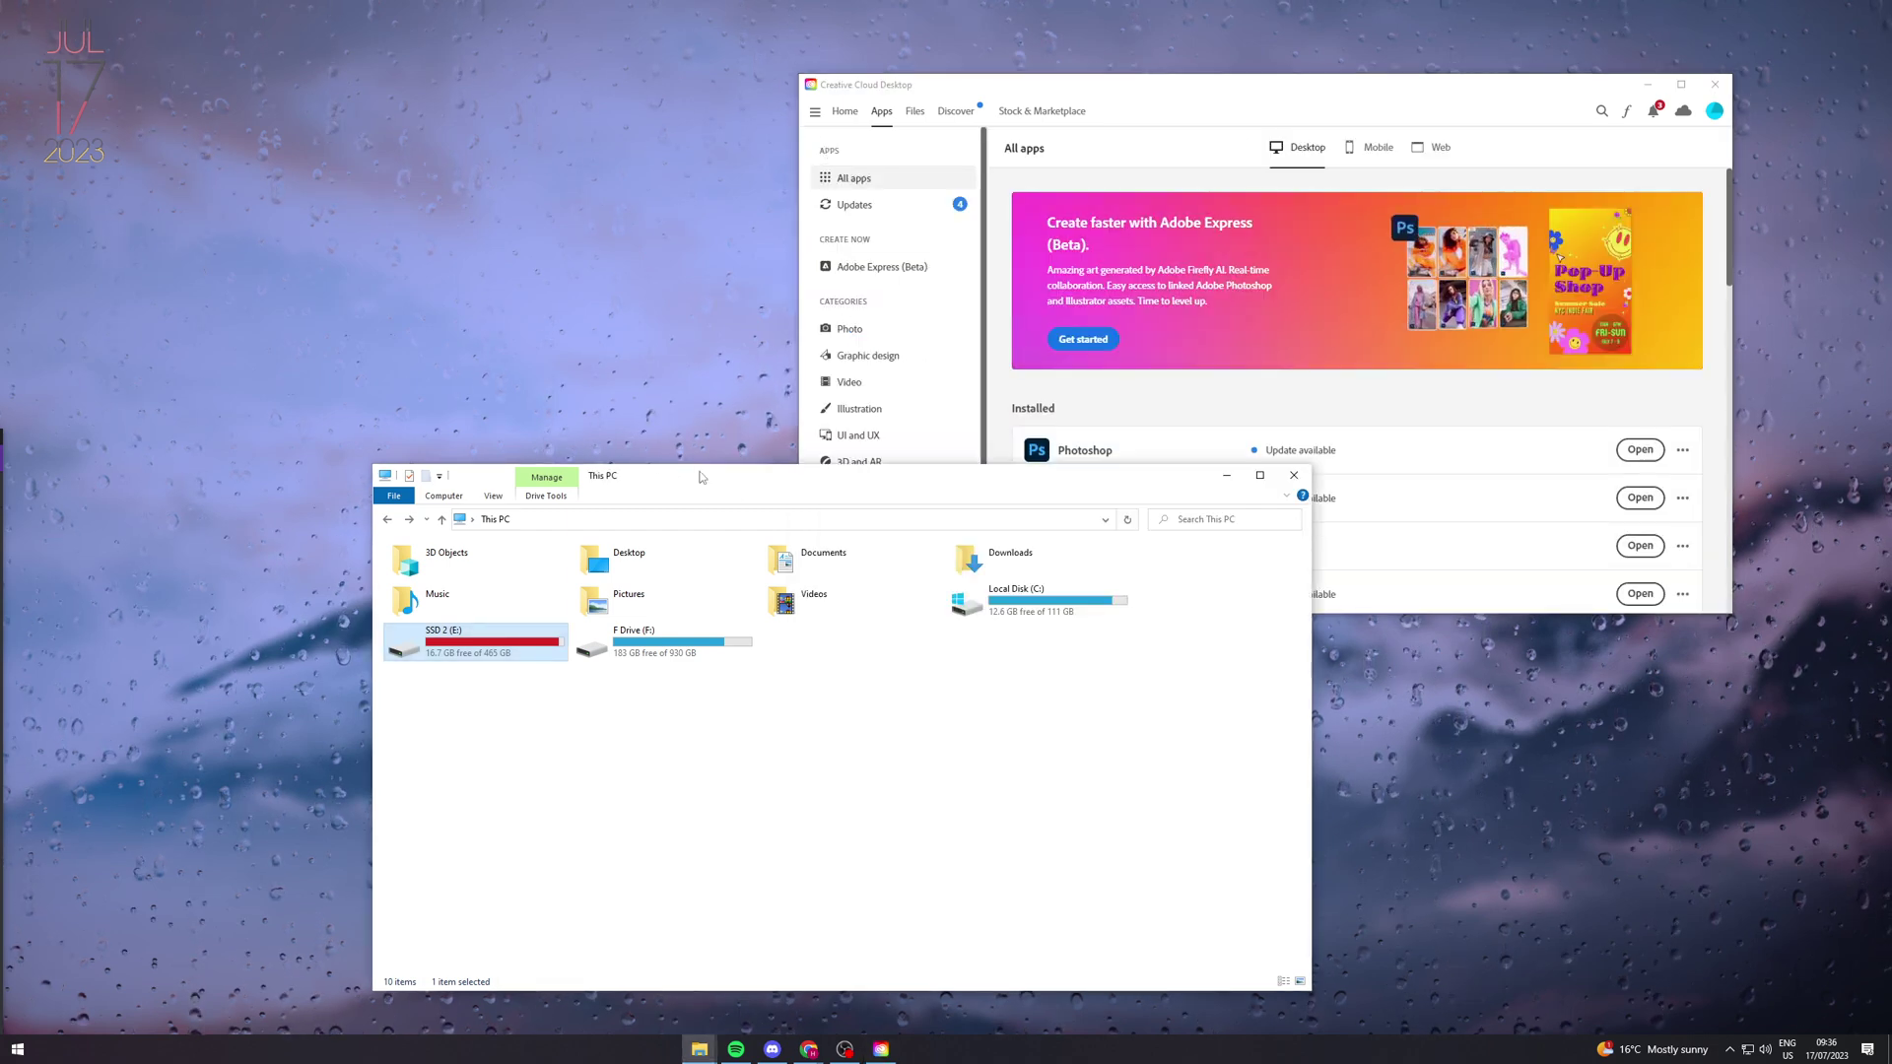
{"action": "left_click_drag", "start_coordinate": [670, 474], "coordinate": [599, 458]}
{"action": "double_click", "coordinate": [433, 636]}
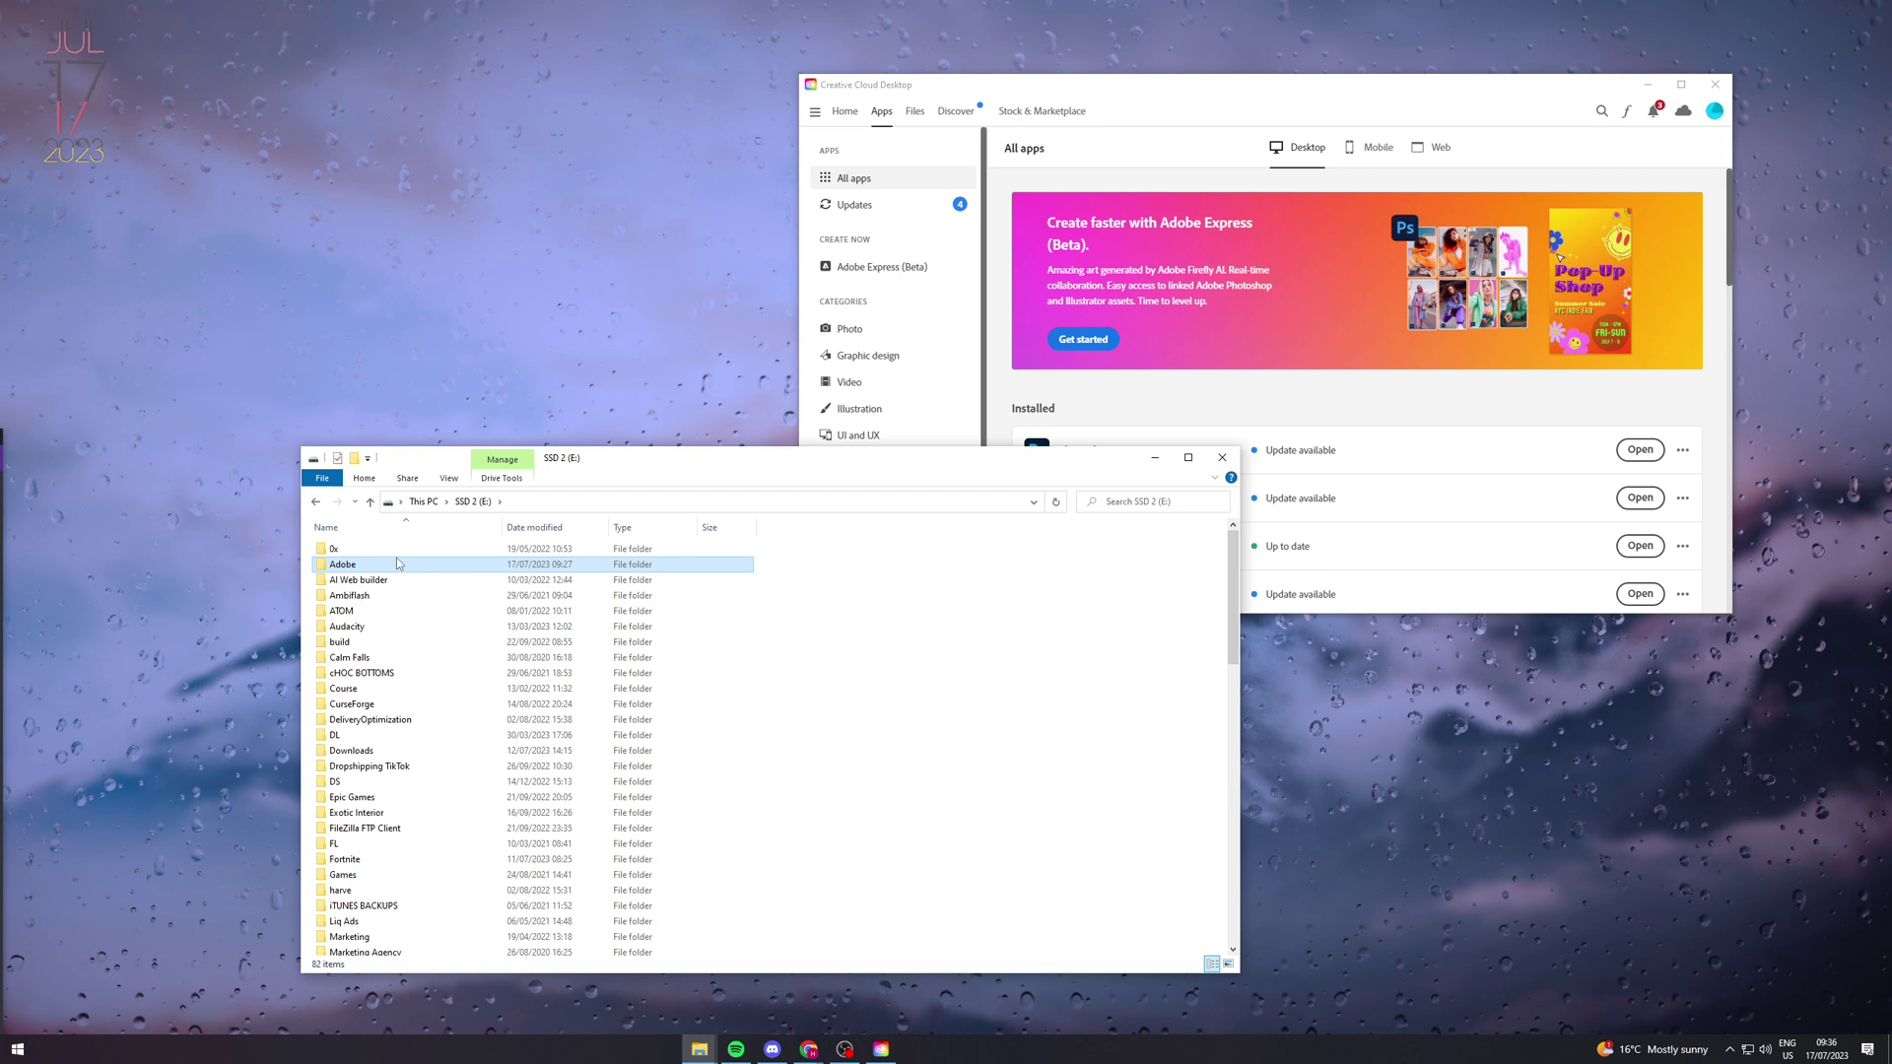
{"action": "double_click", "coordinate": [398, 559]}
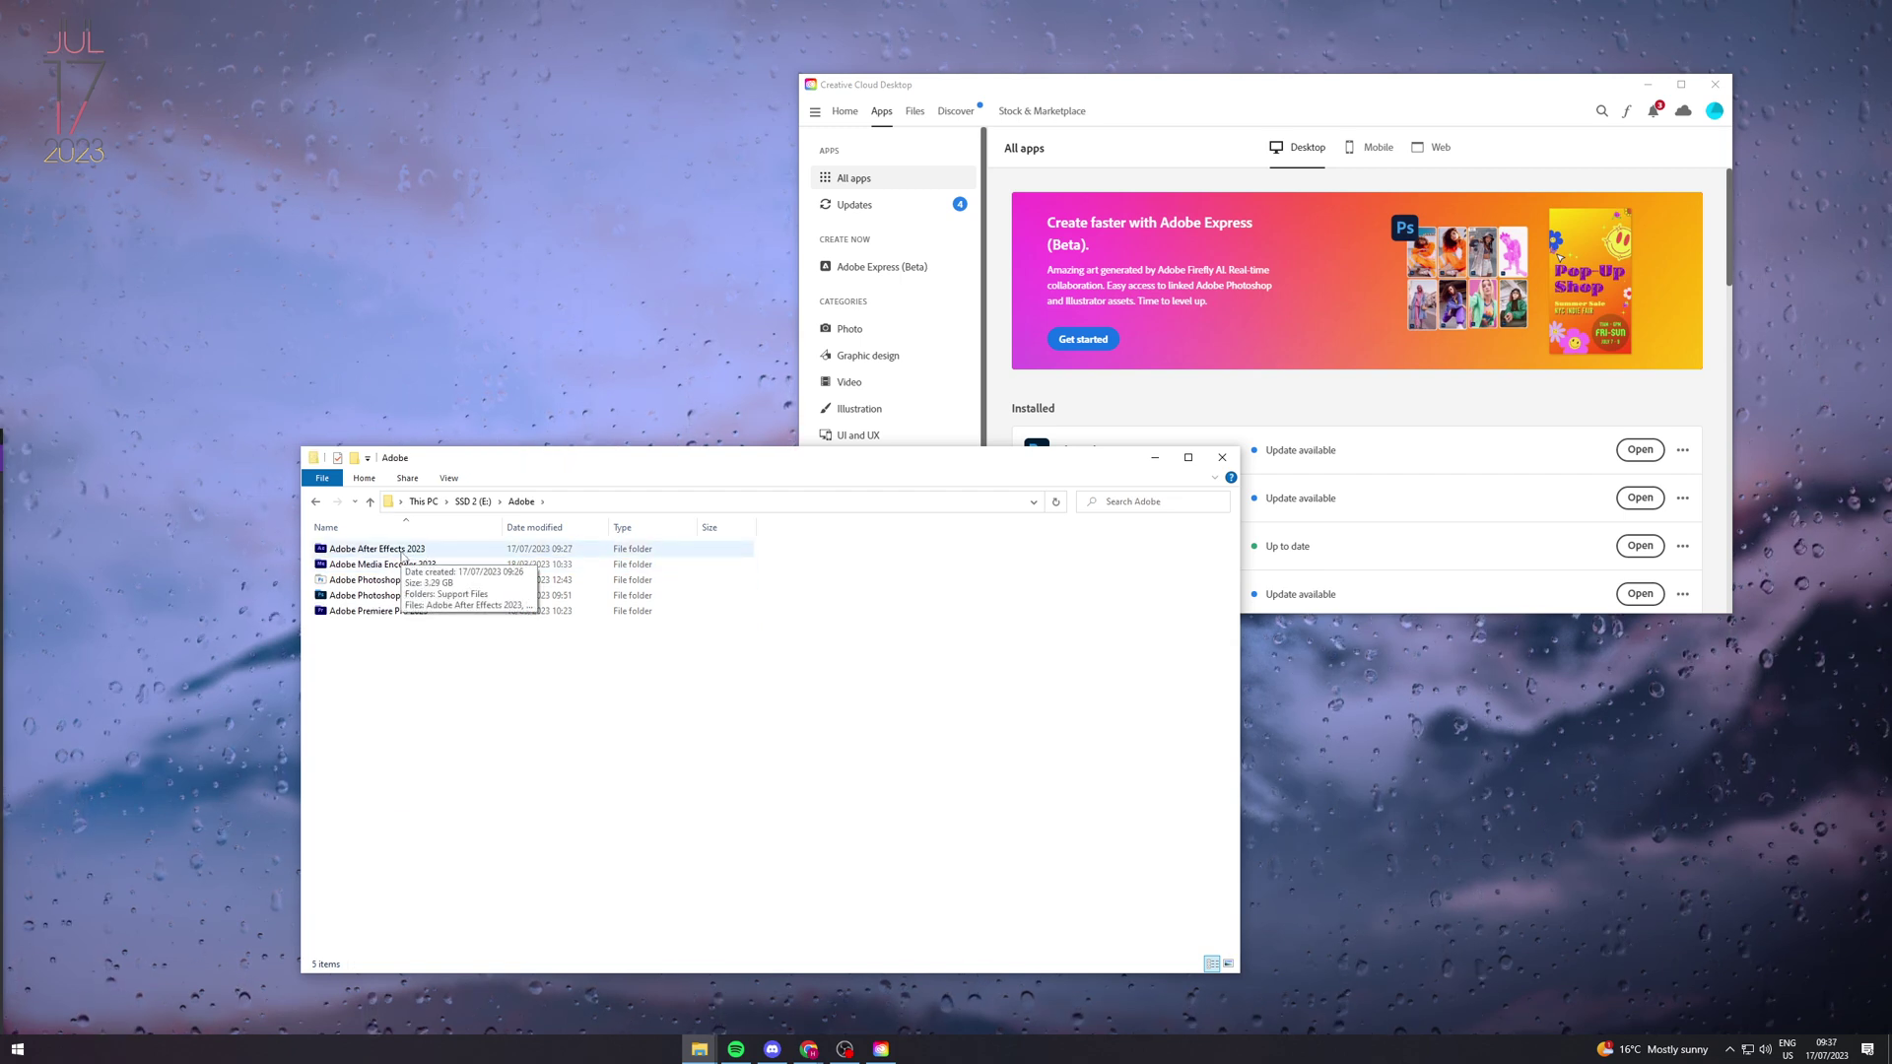
{"action": "double_click", "coordinate": [403, 549]}
{"action": "left_click_drag", "start_coordinate": [403, 554], "coordinate": [441, 540]}
{"action": "double_click", "coordinate": [441, 538]}
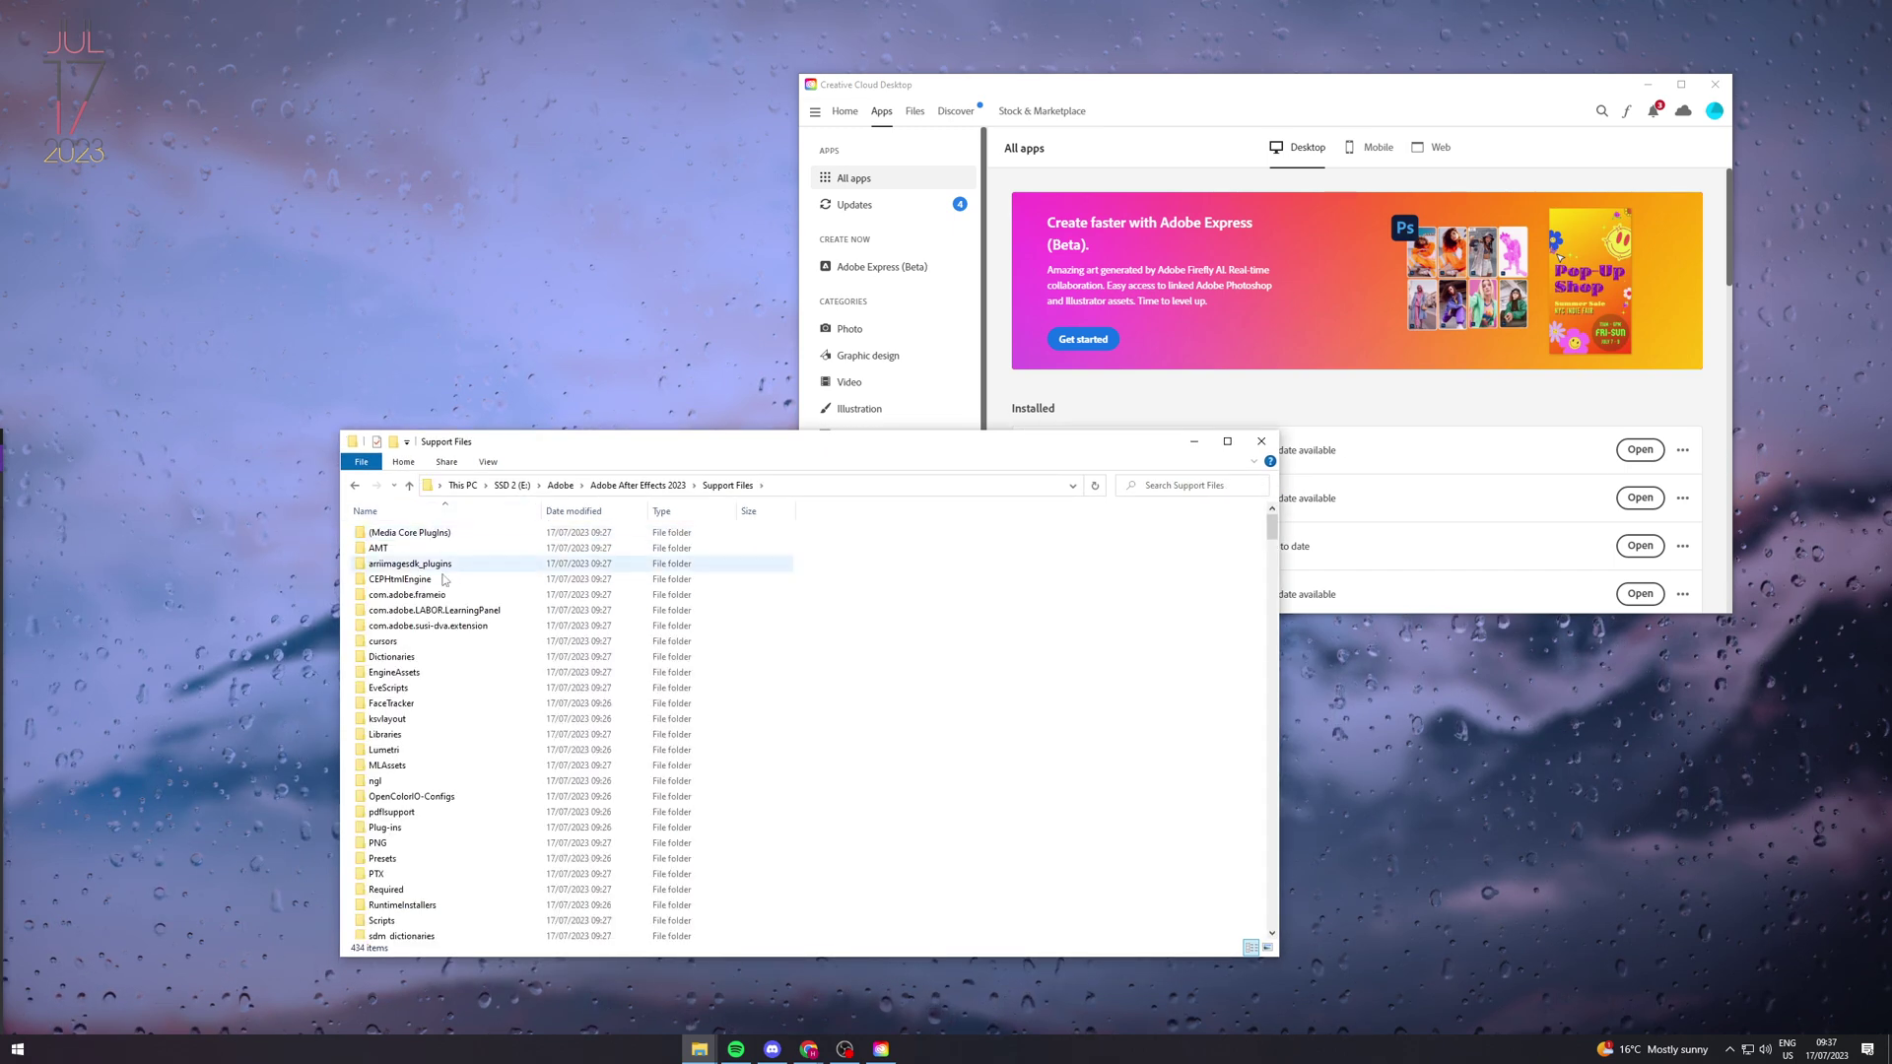
Step: Open the Plug-ins folder, then go back to Support Files
{"action": "left_click_drag", "start_coordinate": [778, 441], "coordinate": [1151, 249]}
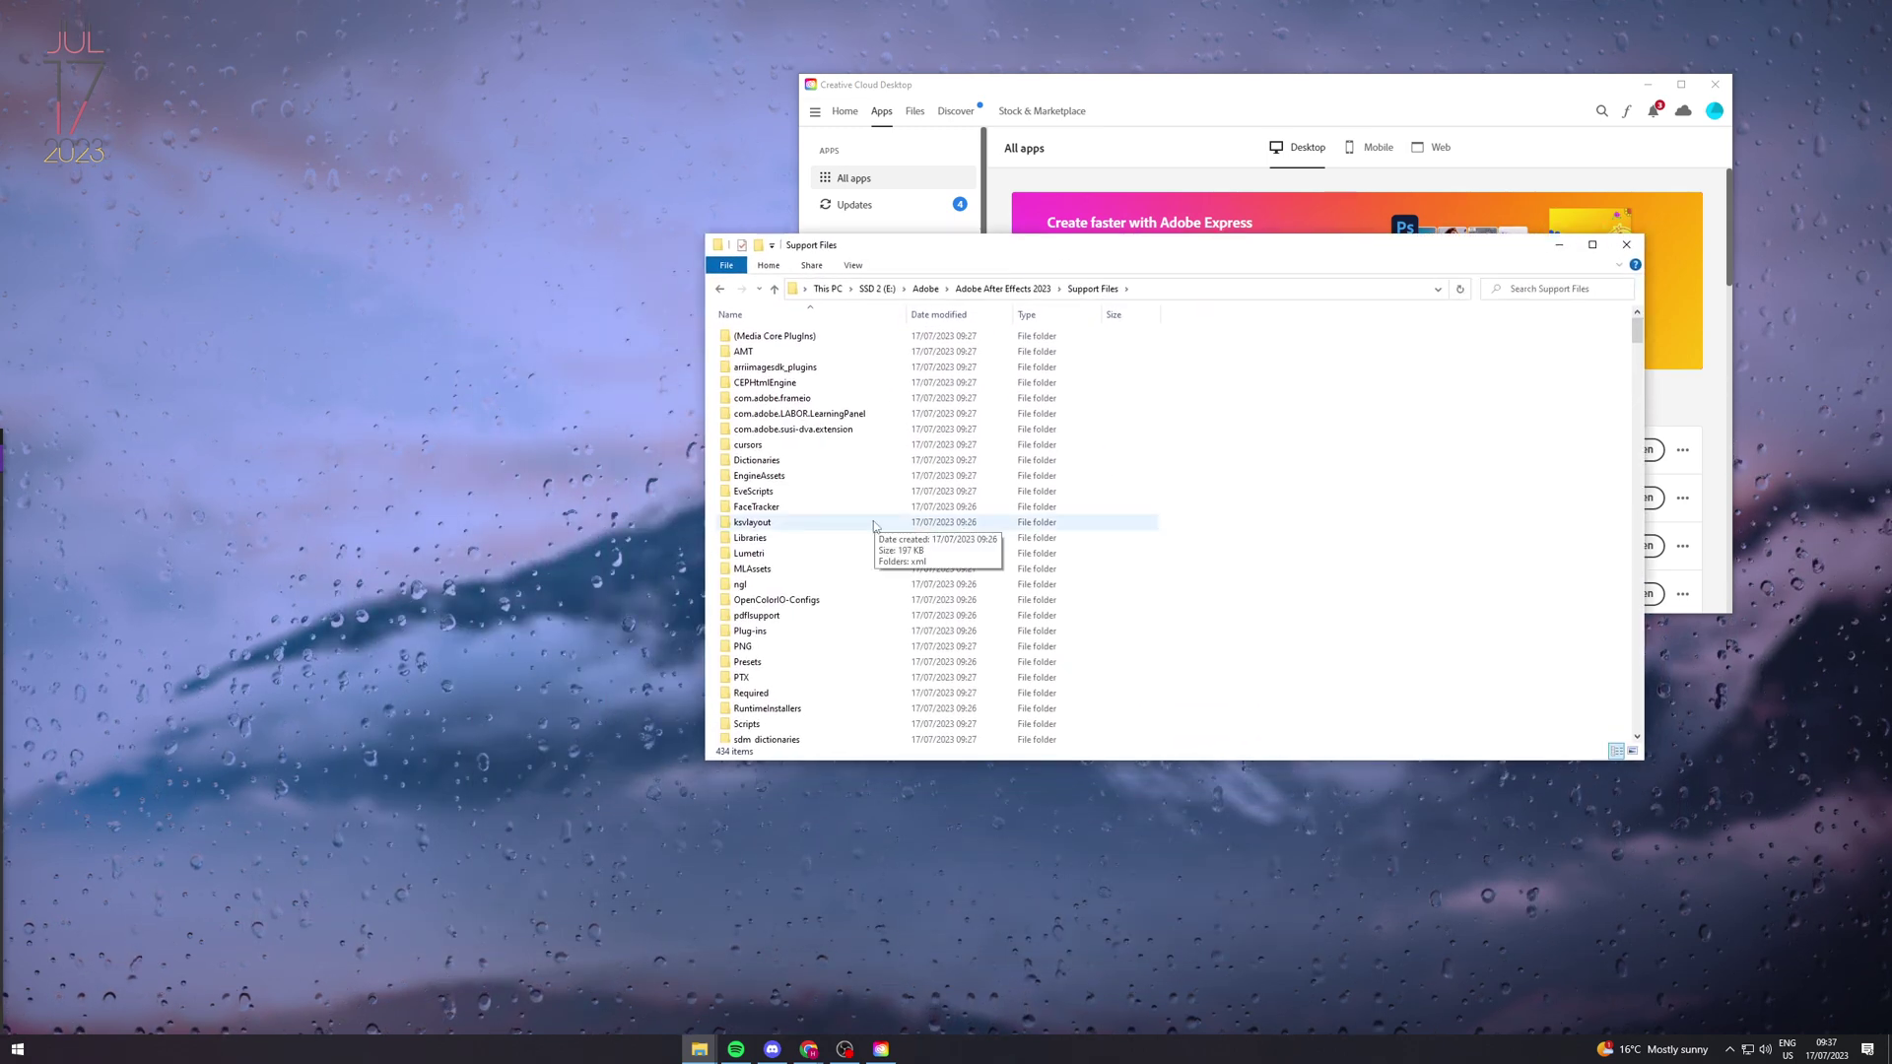
{"action": "scroll", "coordinate": [812, 552], "scroll_direction": "down", "scroll_amount": 4}
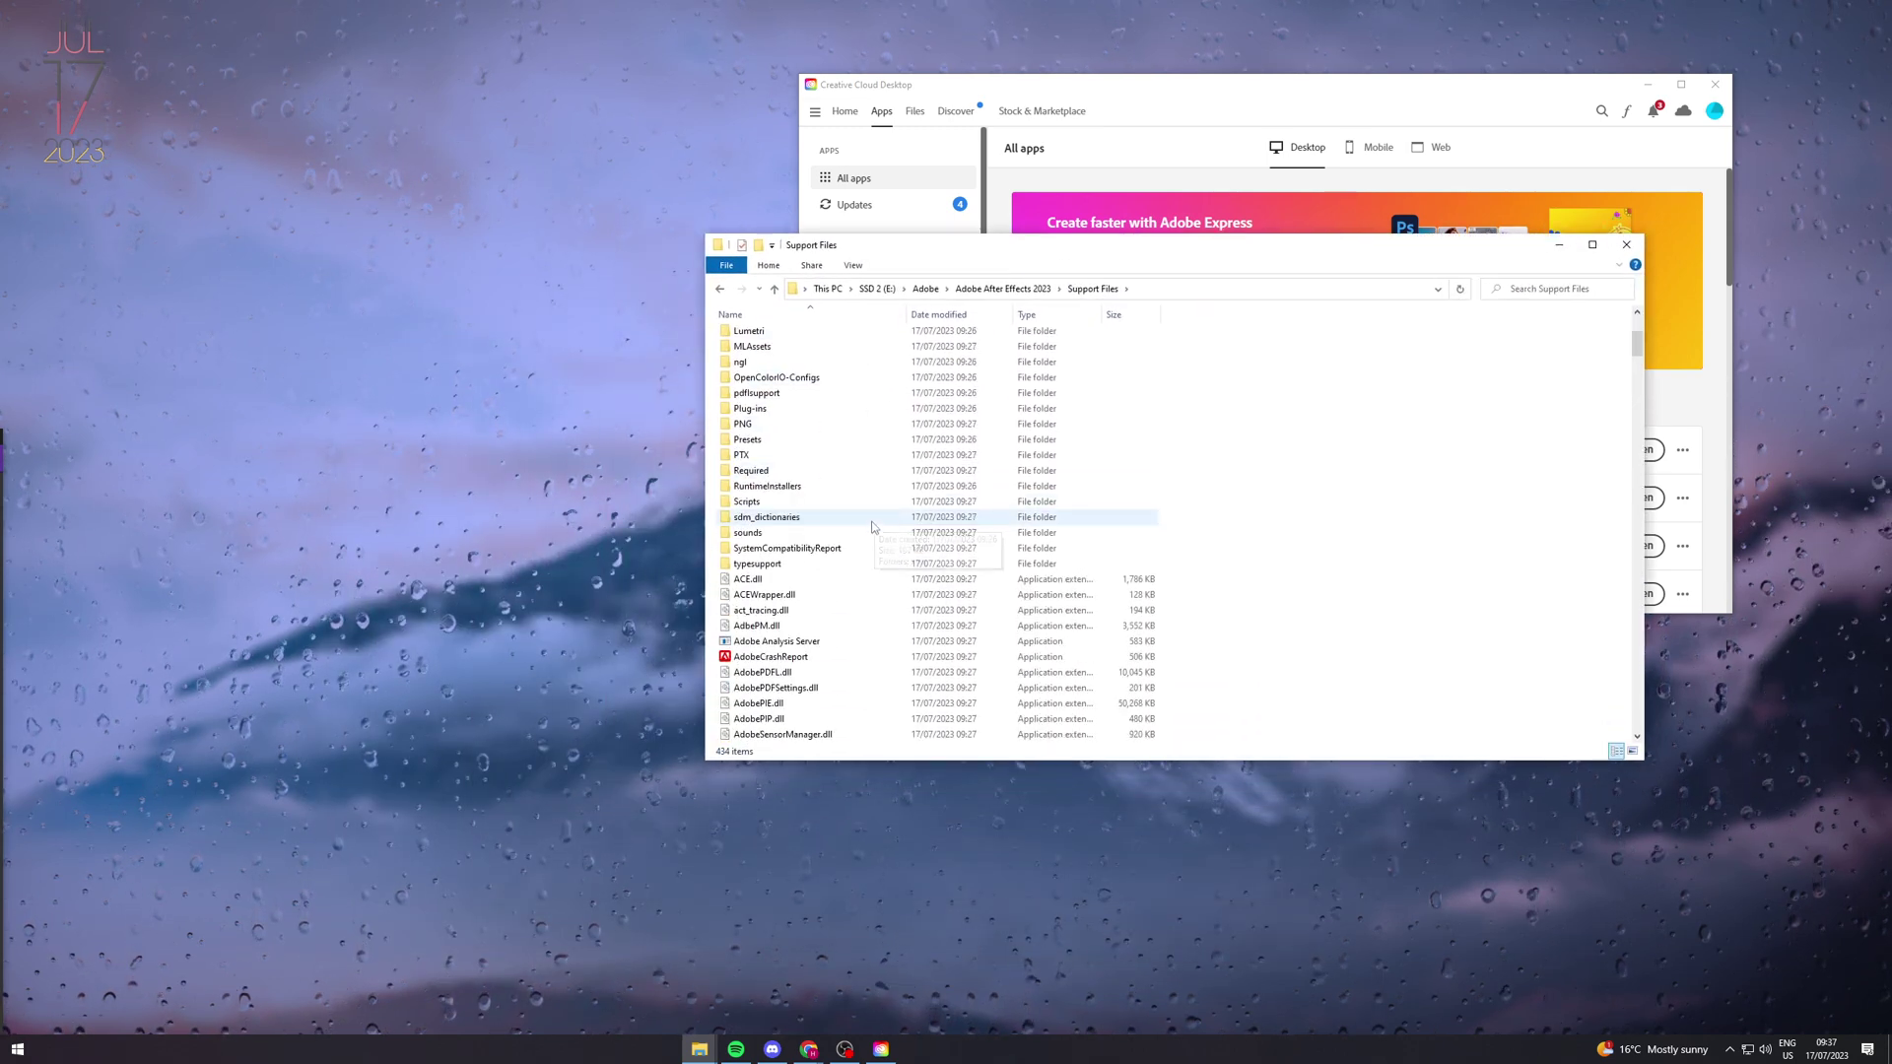
{"action": "left_click", "coordinate": [802, 409]}
{"action": "double_click", "coordinate": [802, 408]}
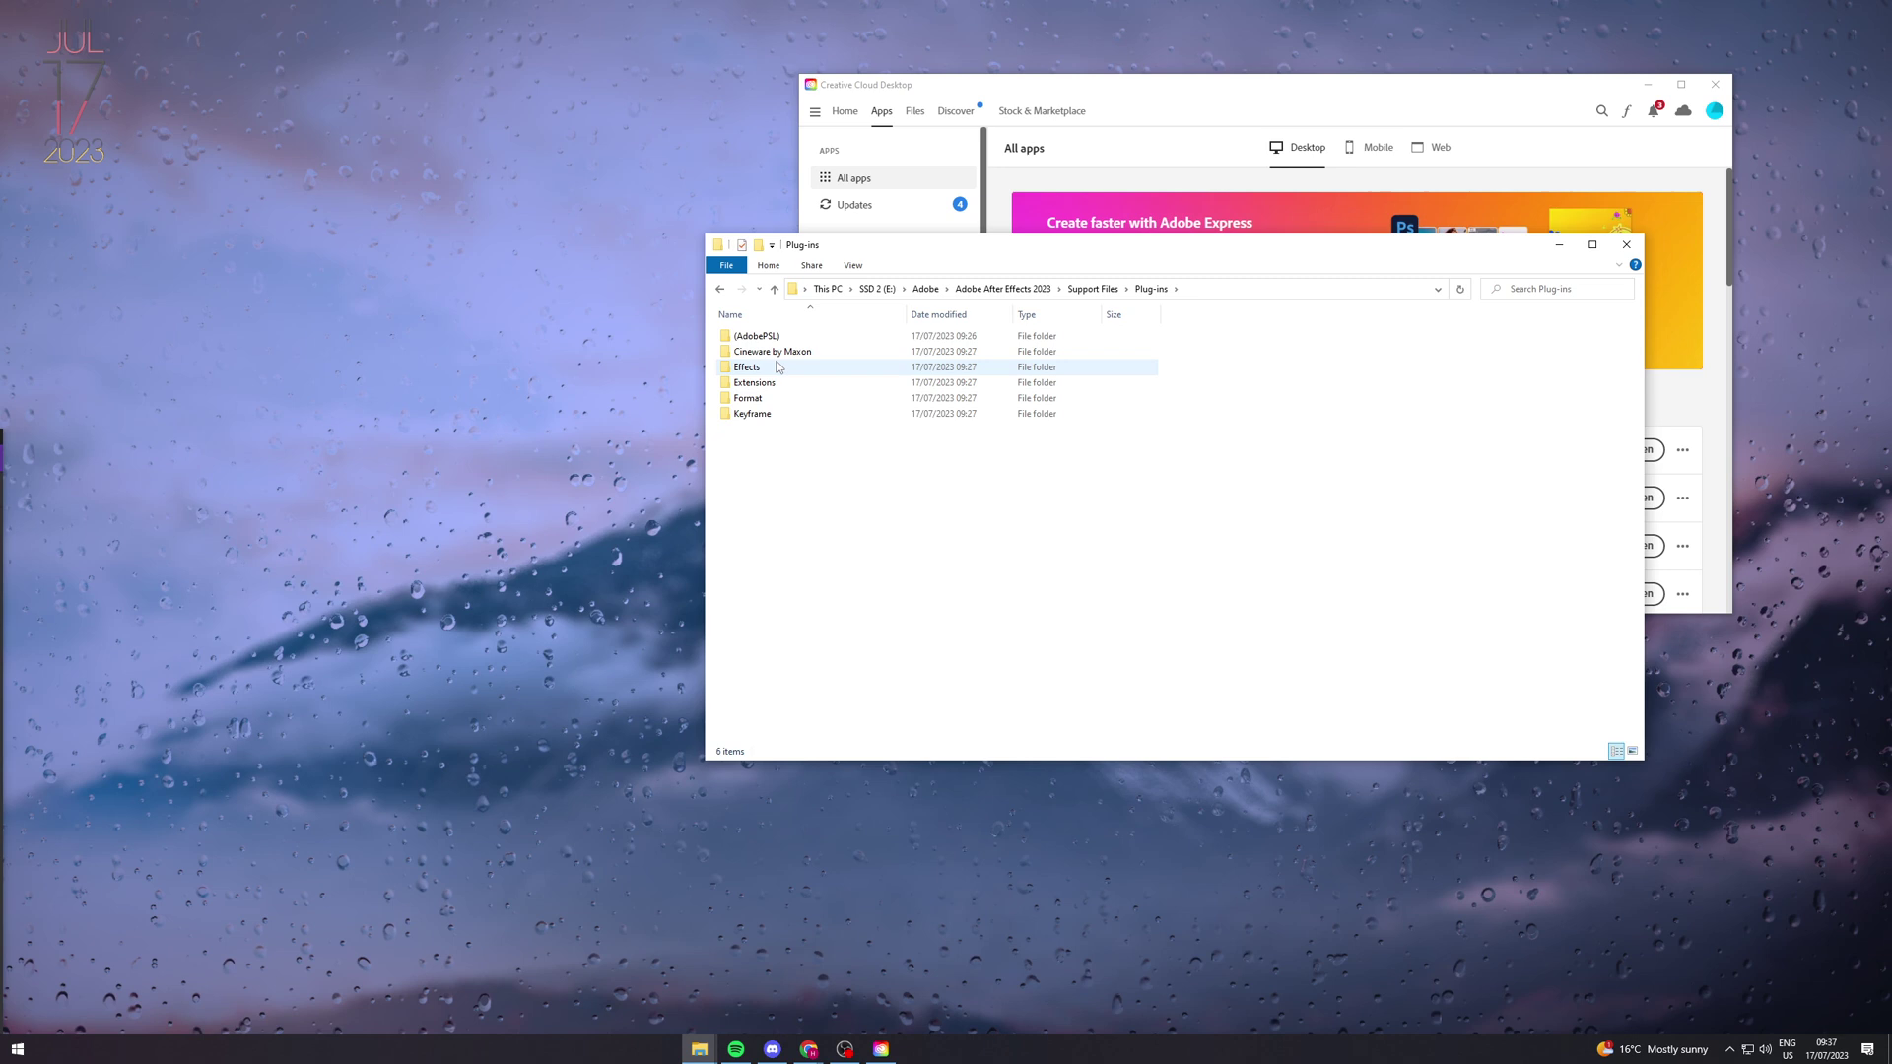
{"action": "left_click", "coordinate": [719, 290]}
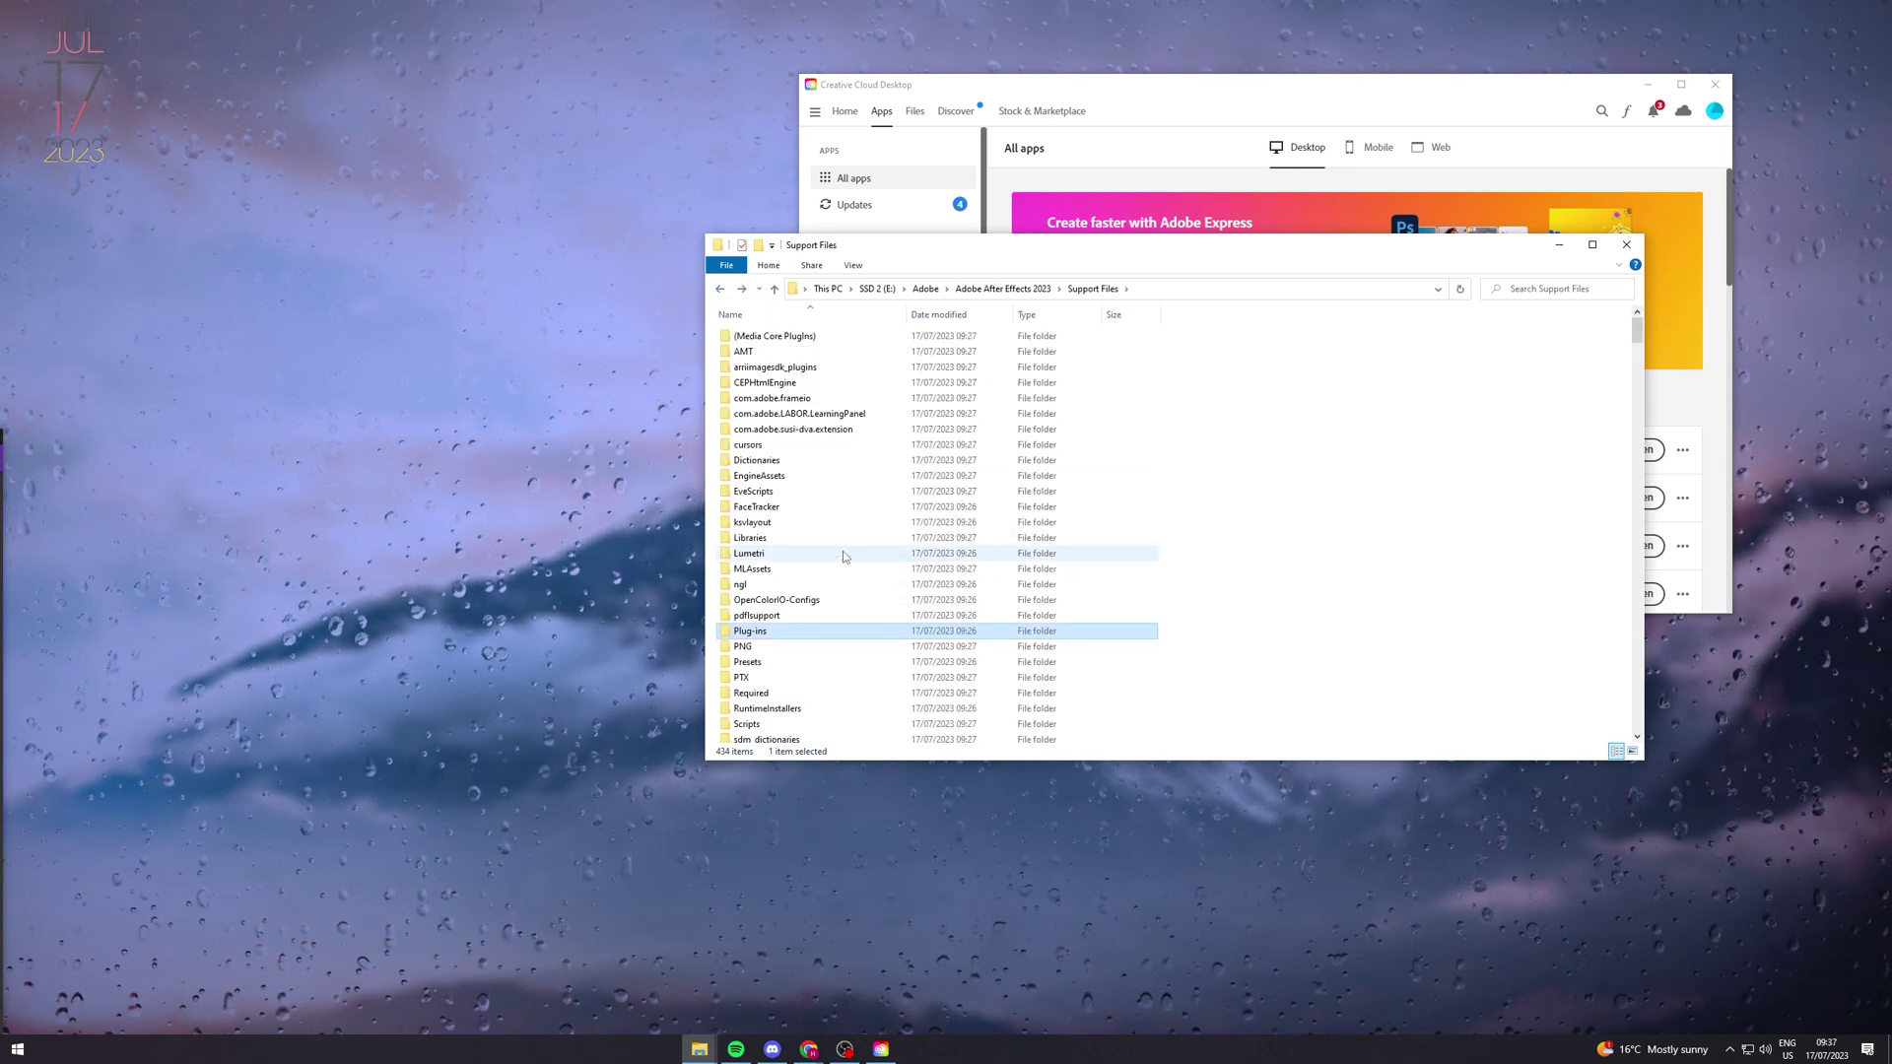
{"action": "scroll", "coordinate": [857, 447], "scroll_direction": "down", "scroll_amount": 4}
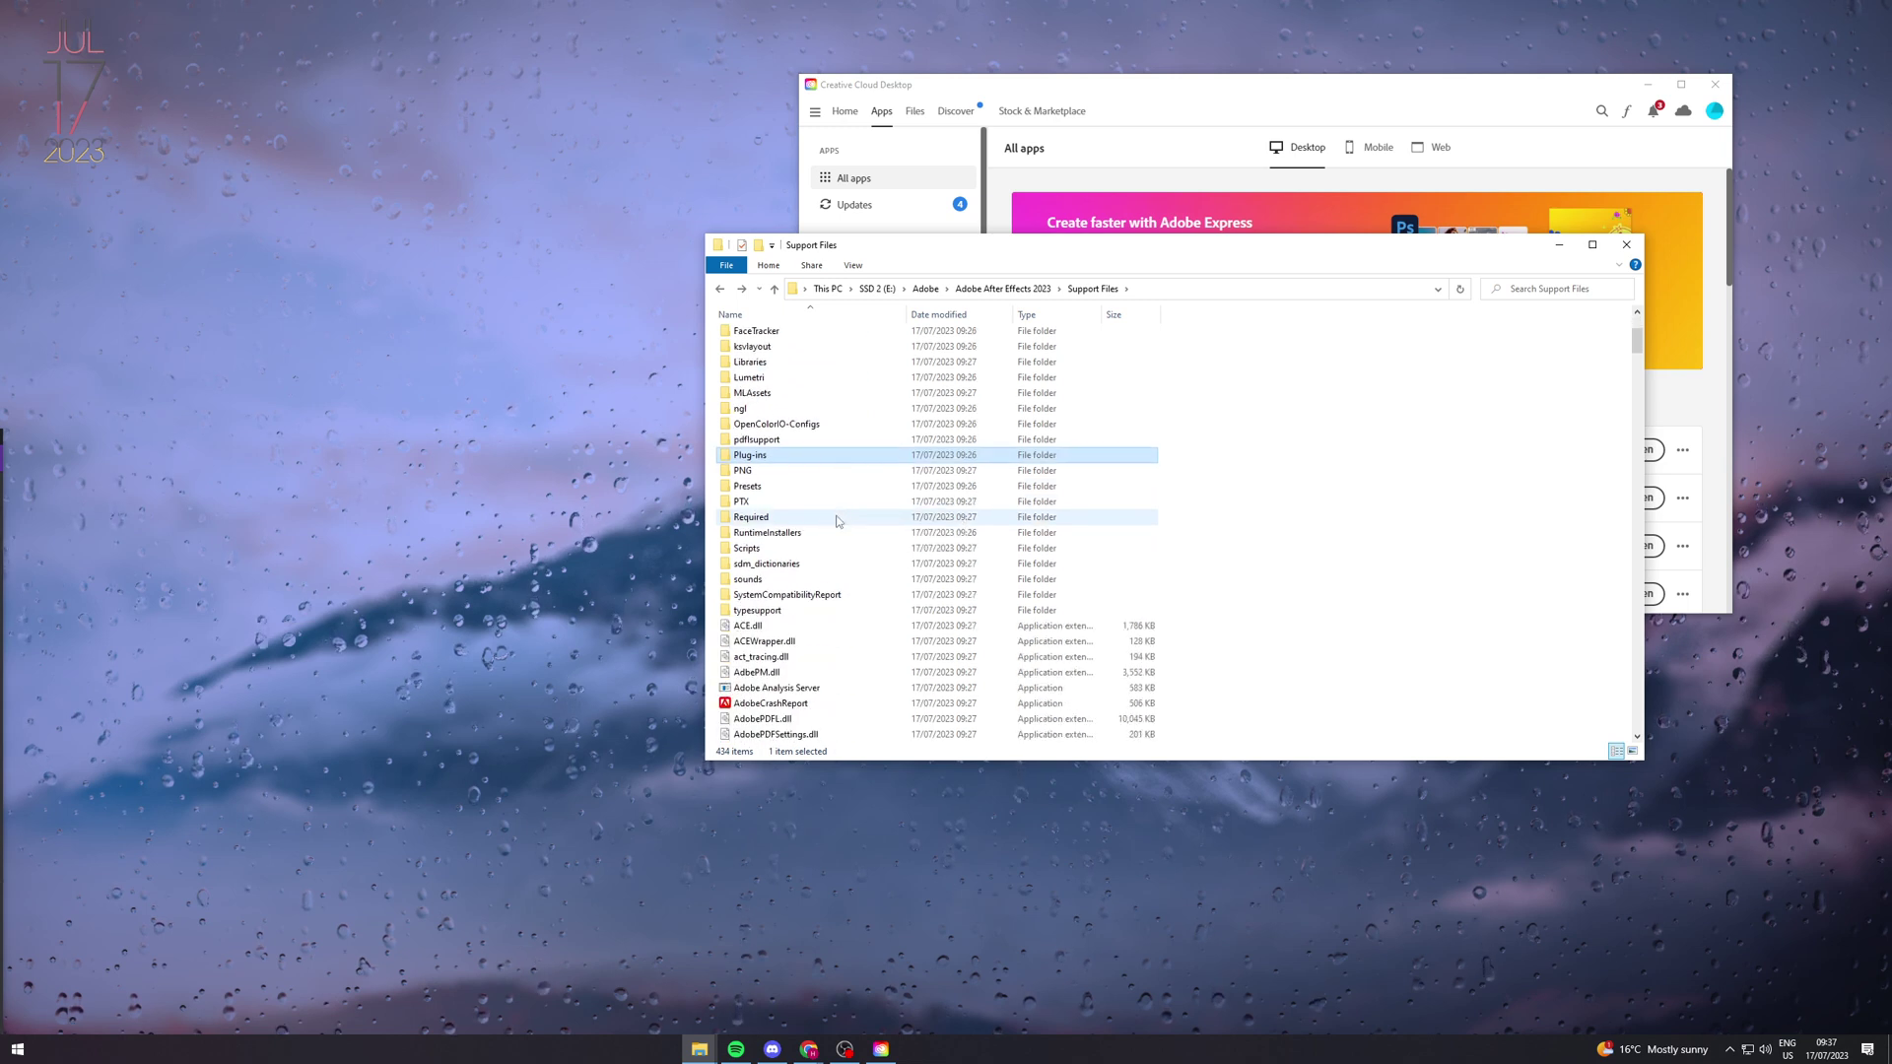
Step: Open Plug-ins and look inside the Cineware by Maxon and Keyframe folders
{"action": "double_click", "coordinate": [804, 455]}
{"action": "left_click", "coordinate": [782, 352]}
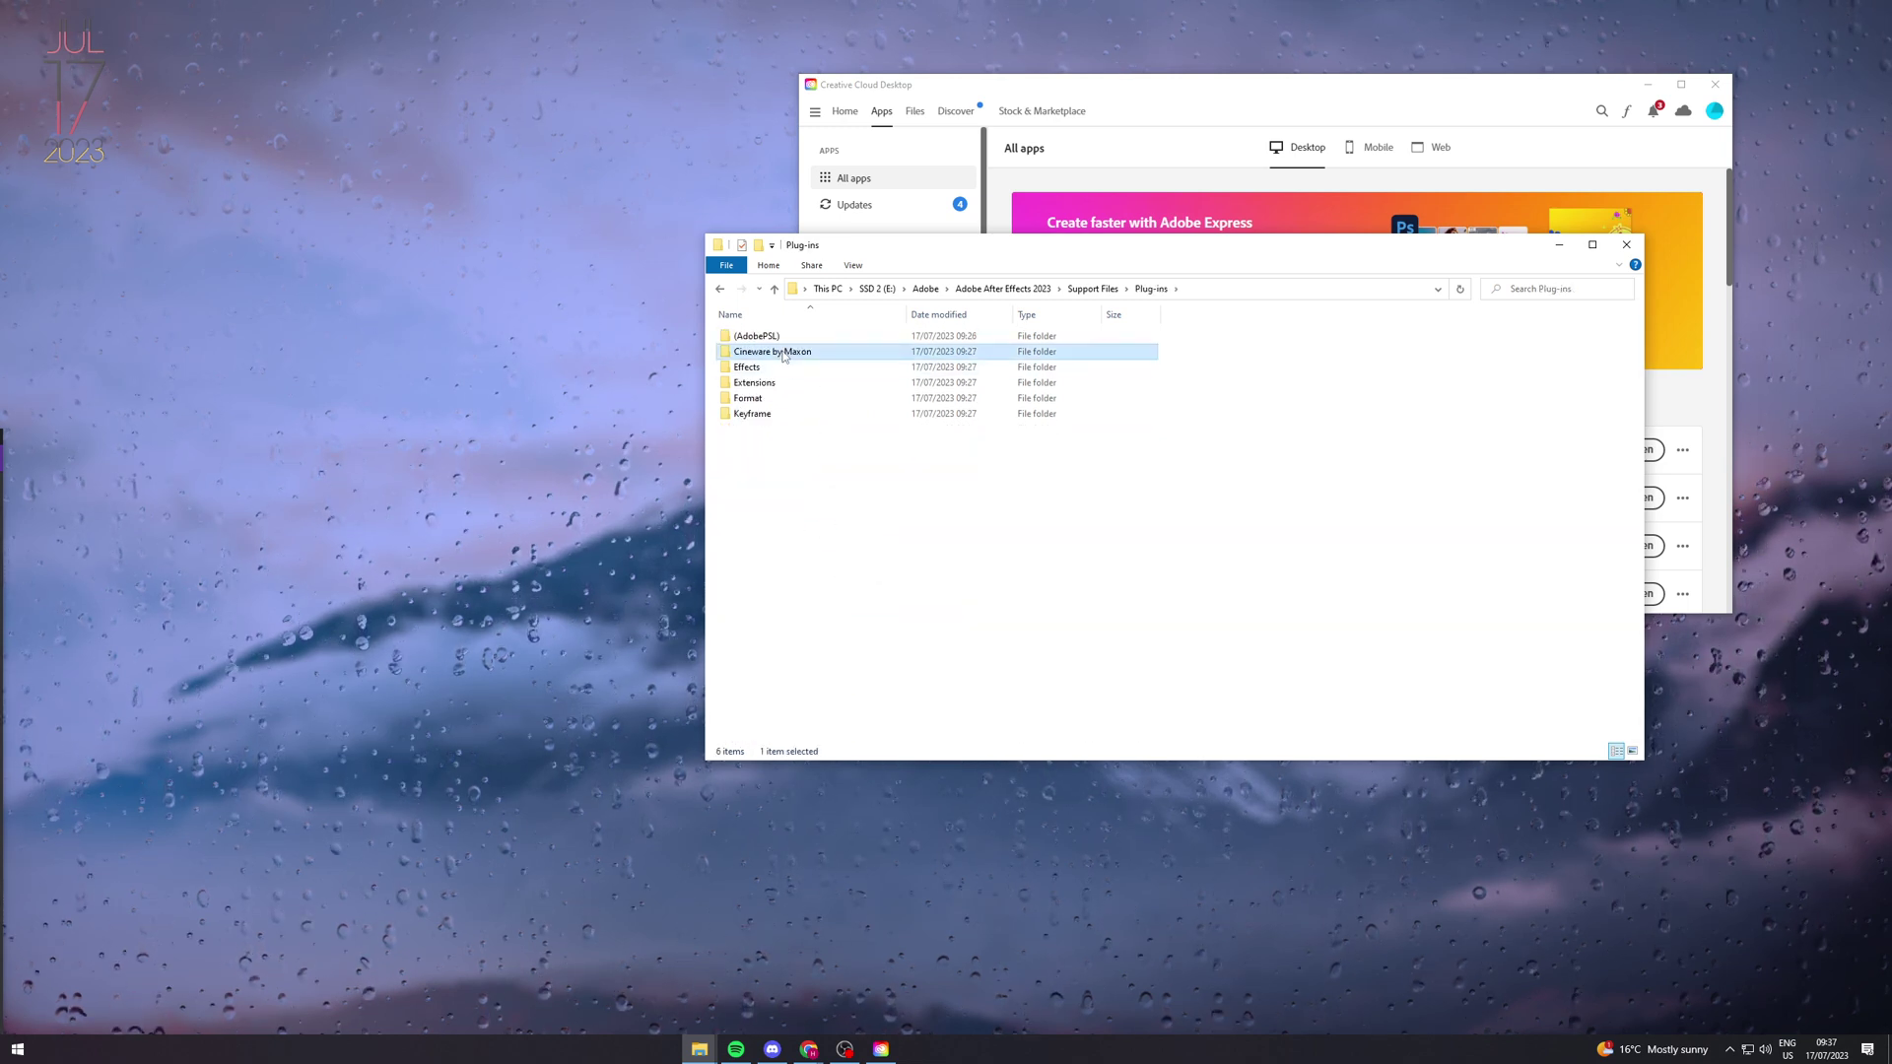
{"action": "double_click", "coordinate": [782, 353]}
{"action": "left_click", "coordinate": [720, 291]}
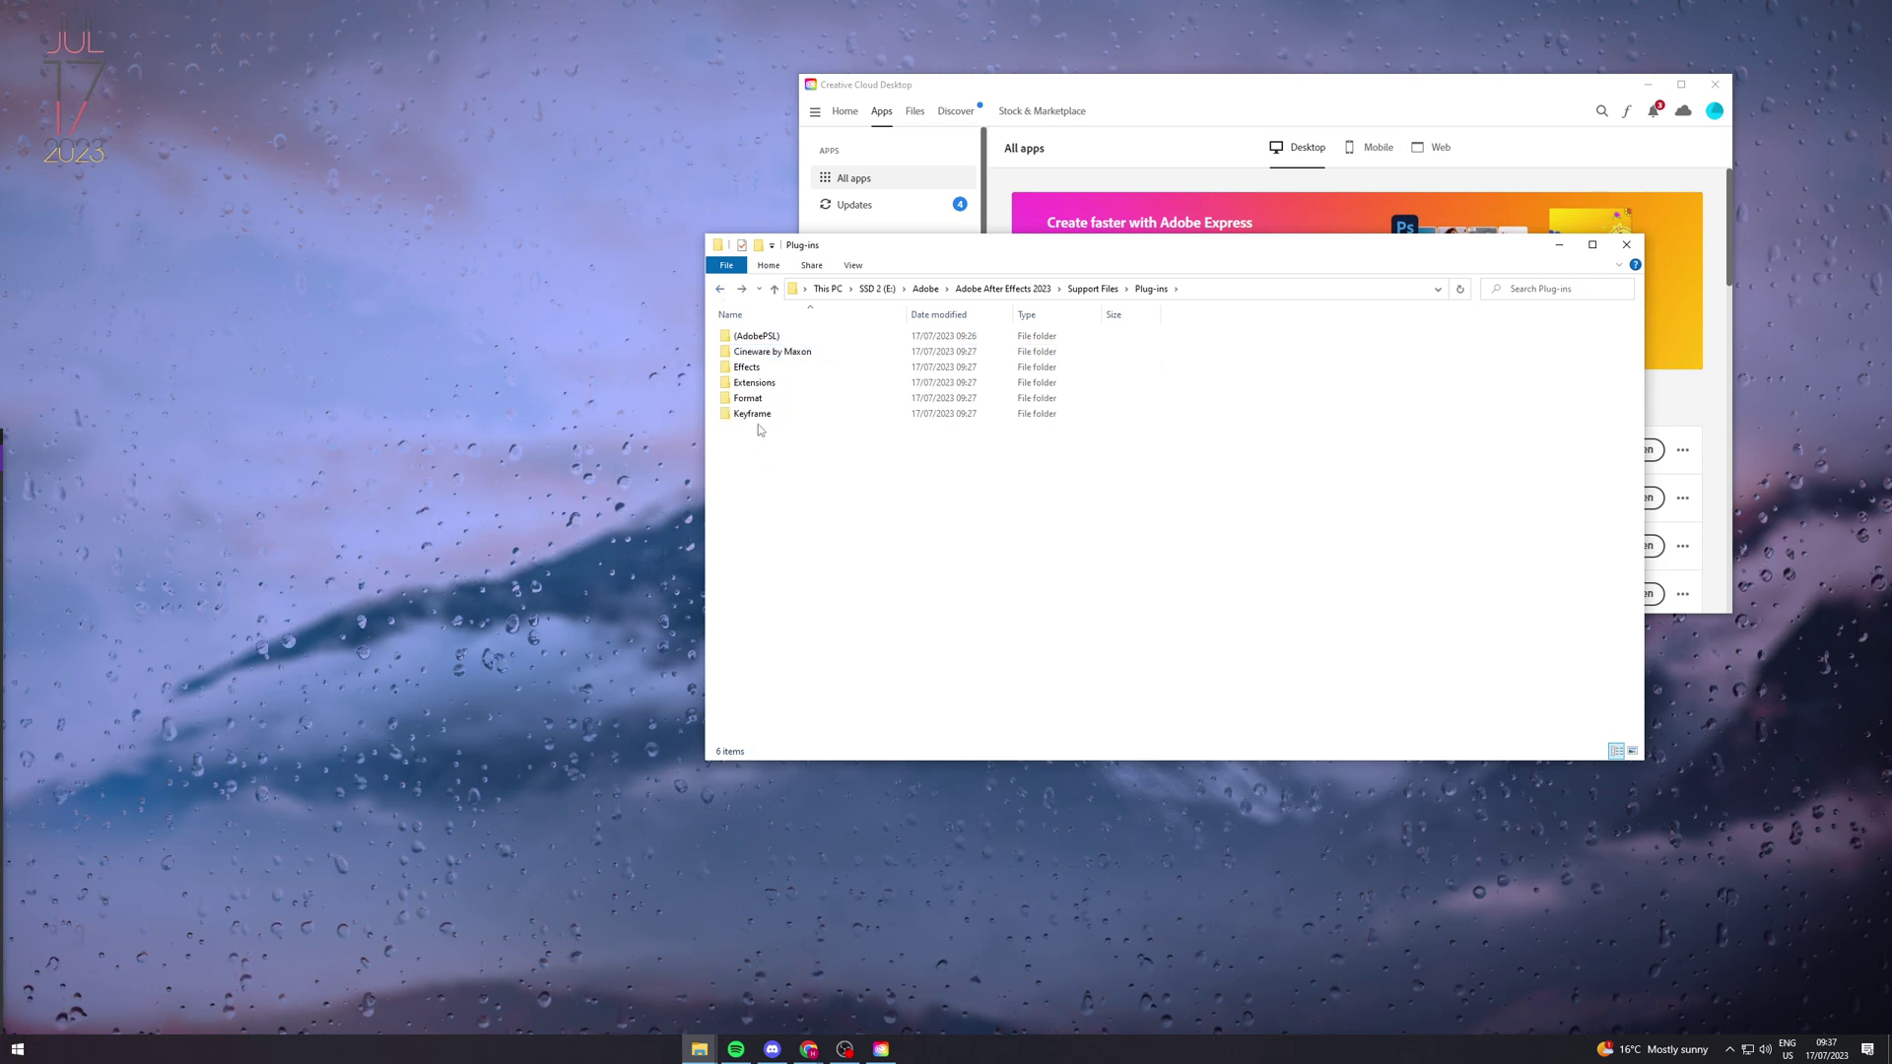
{"action": "double_click", "coordinate": [760, 414]}
{"action": "left_click", "coordinate": [715, 300]}
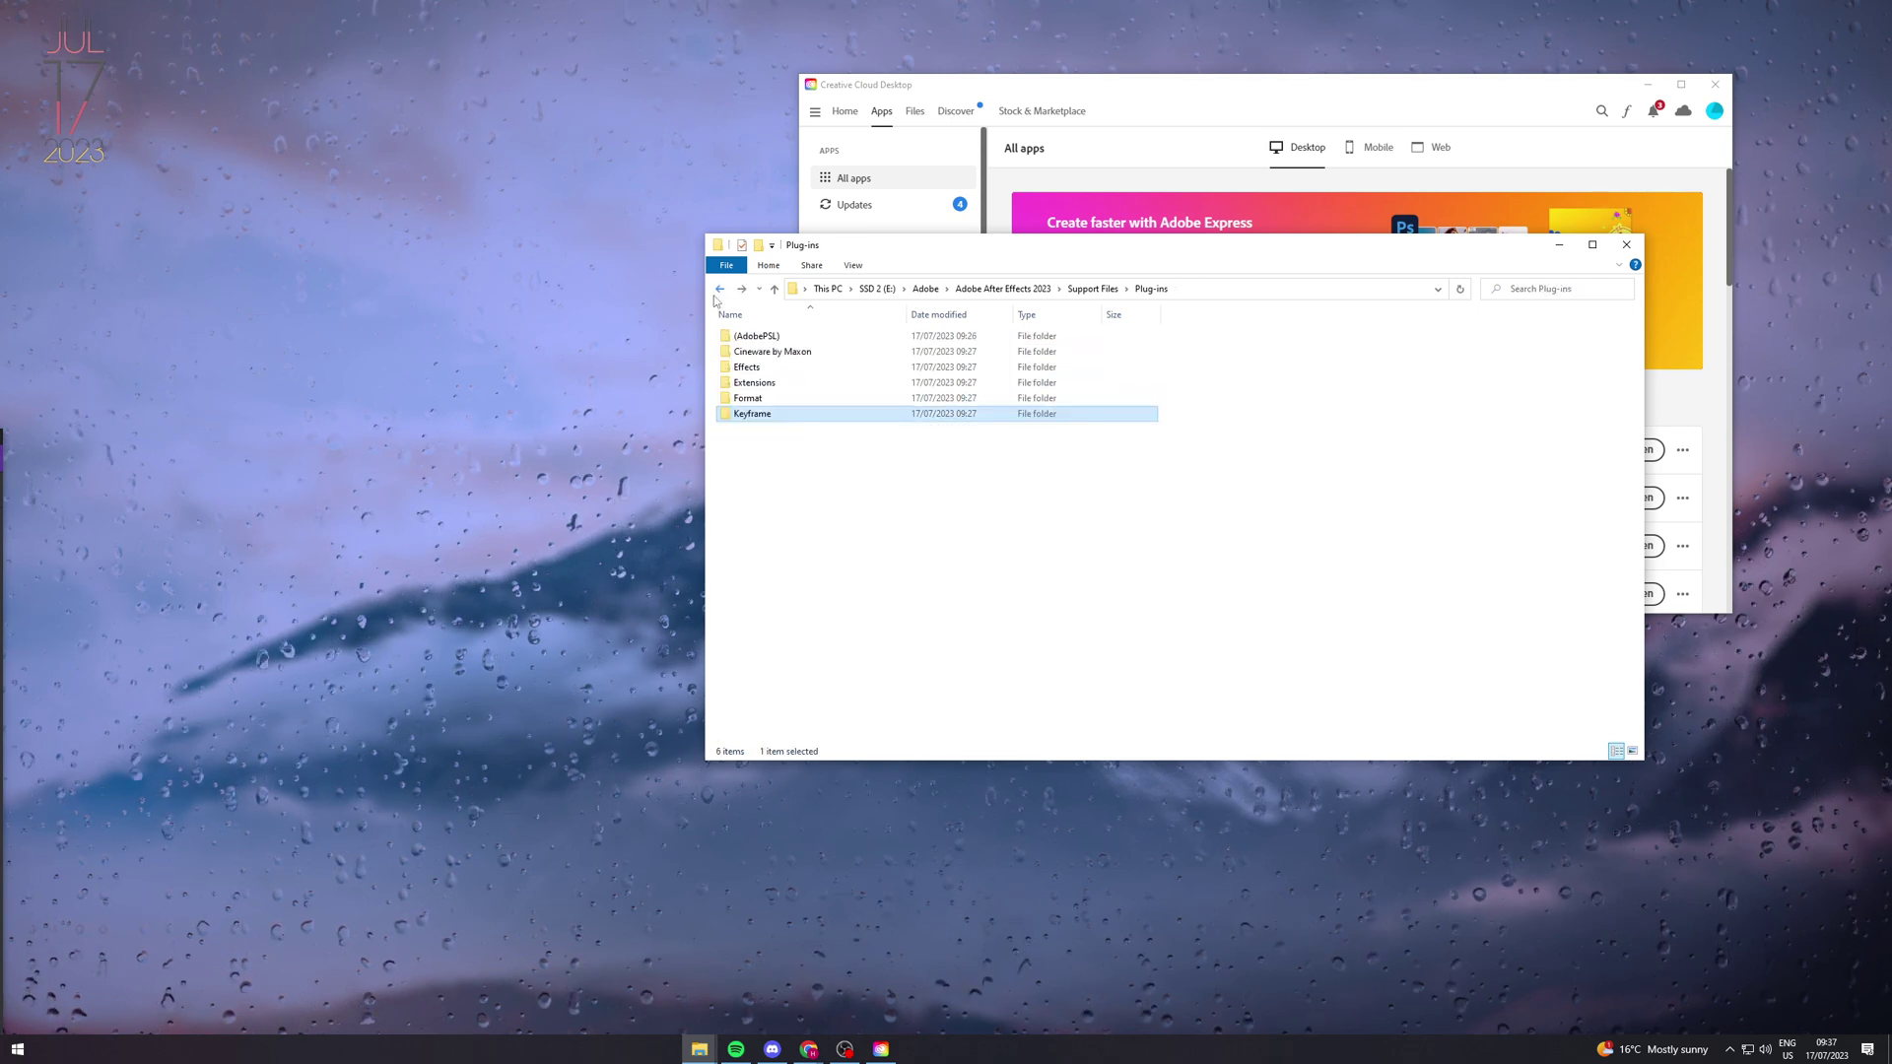
Step: Create a new folder named 'Motion Blur' in Plug-ins and check that it is empty
{"action": "right_click", "coordinate": [867, 463]}
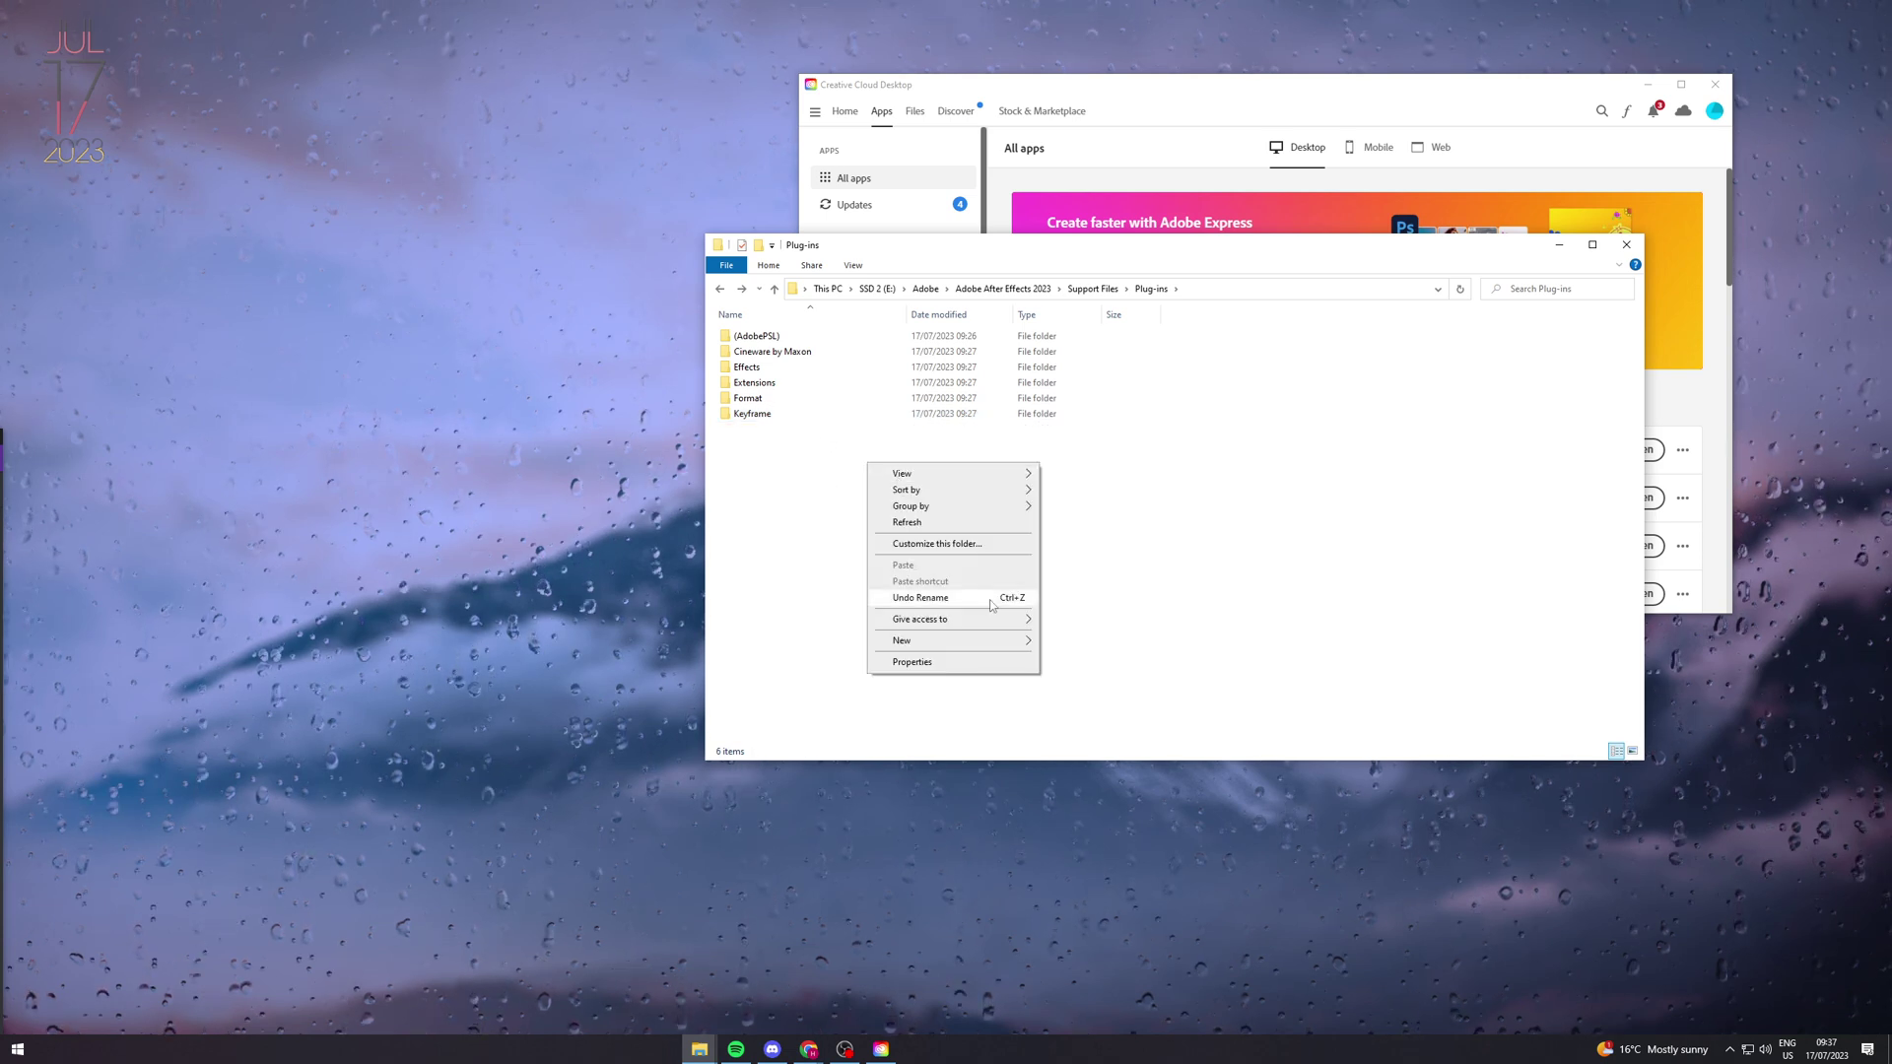
{"action": "mouse_move", "coordinate": [996, 646]}
{"action": "left_click", "coordinate": [1072, 643]}
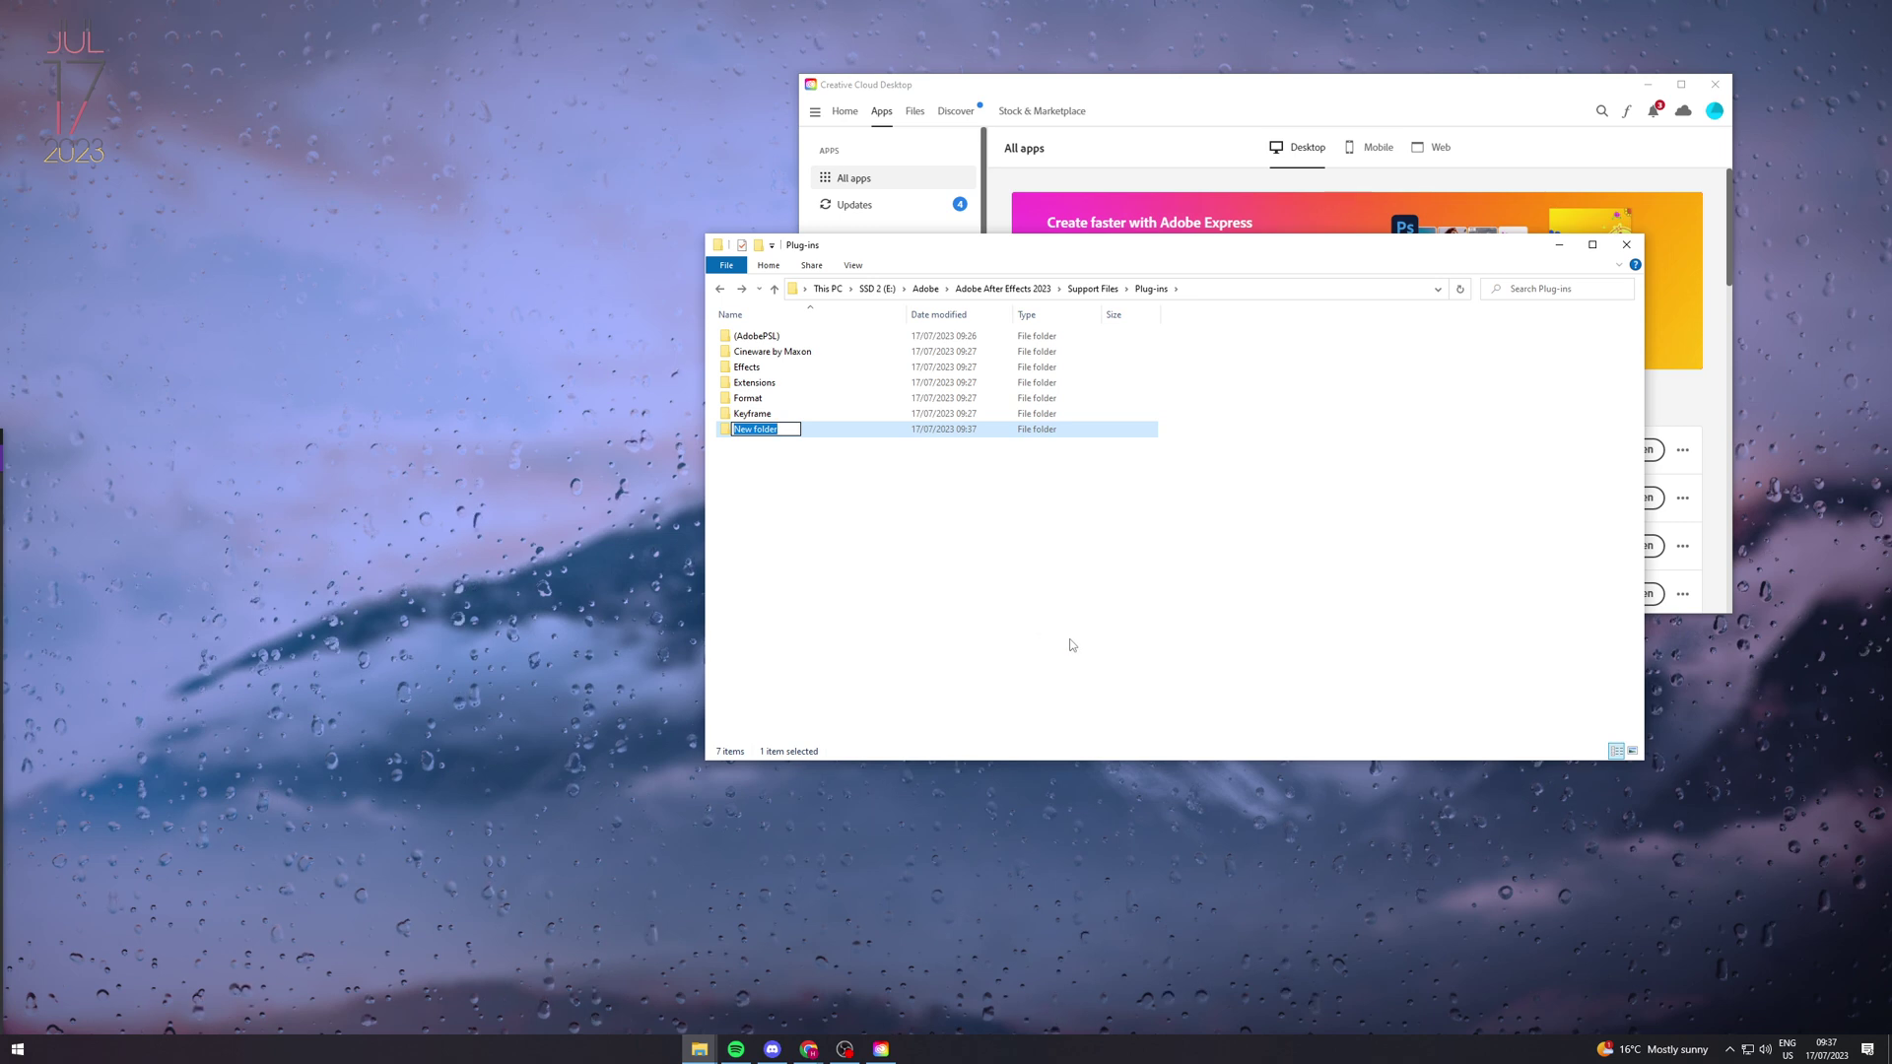
{"action": "type", "text": "Motio"}
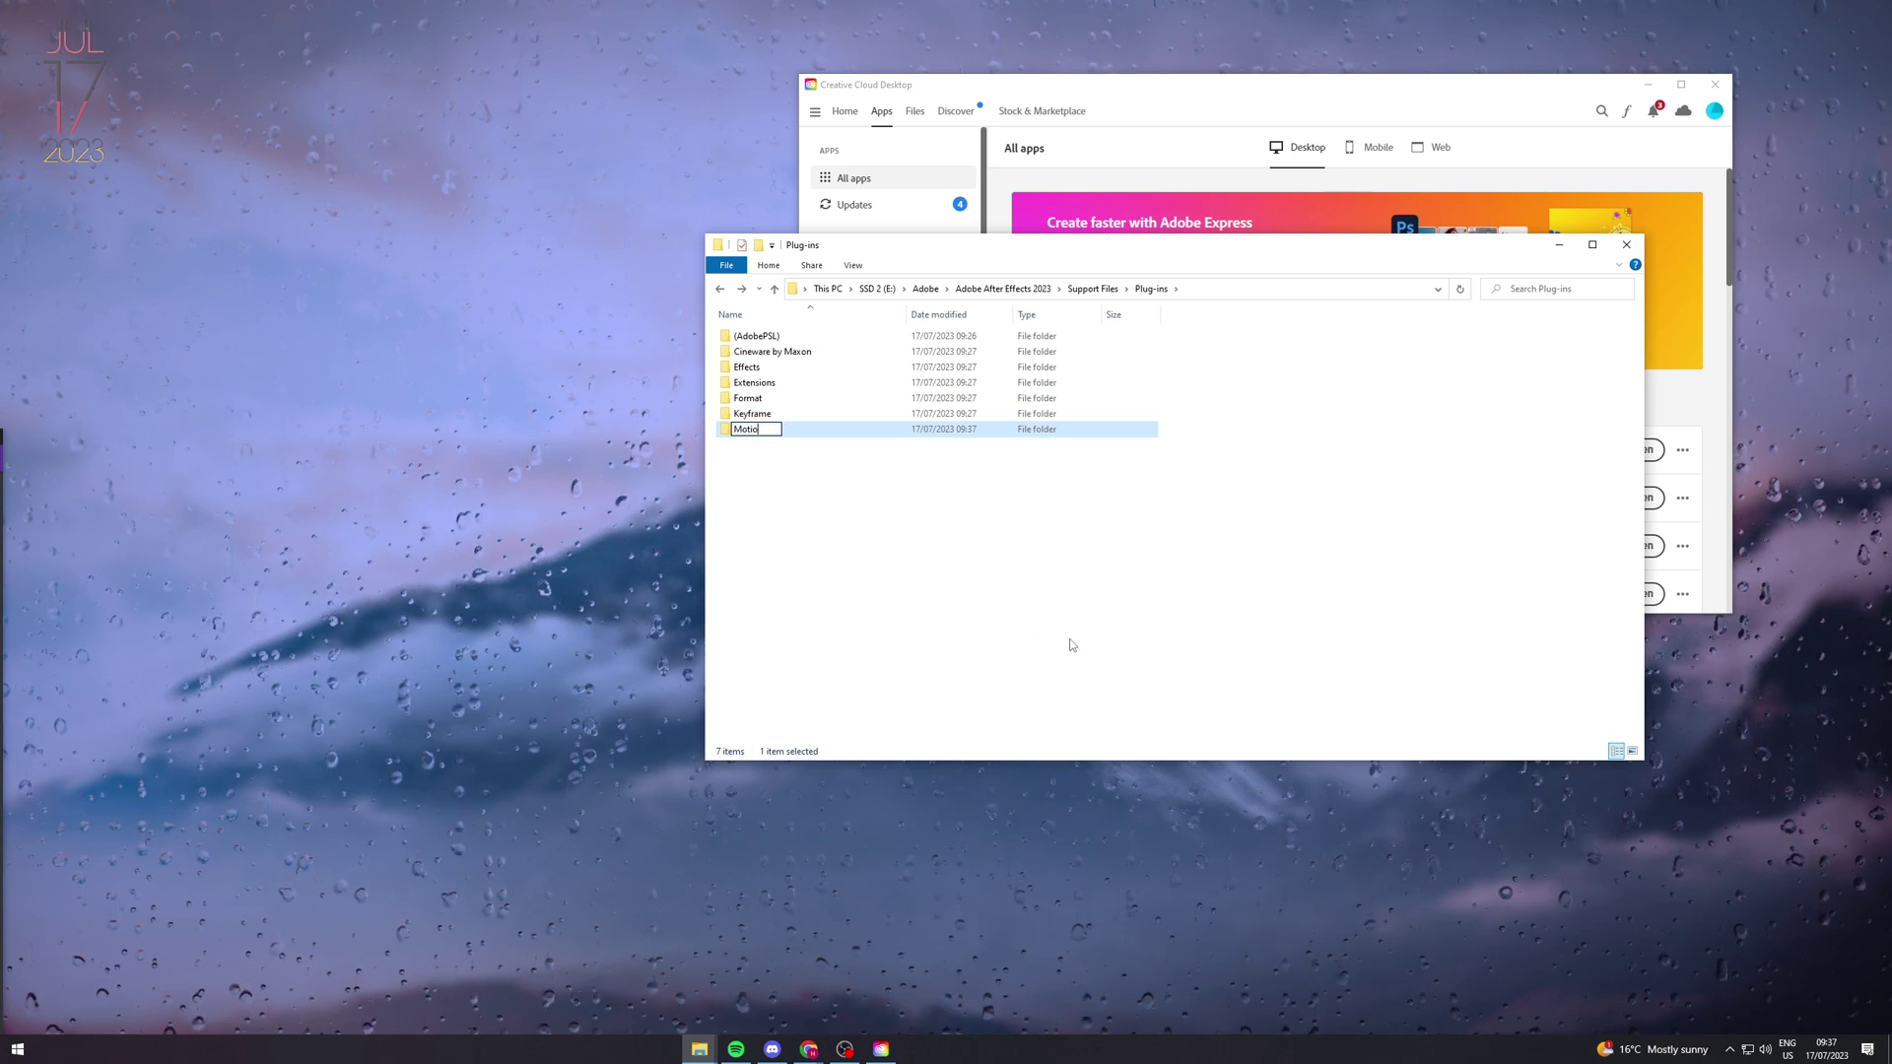
{"action": "type", "text": "n Blur"}
{"action": "key", "text": "Return"}
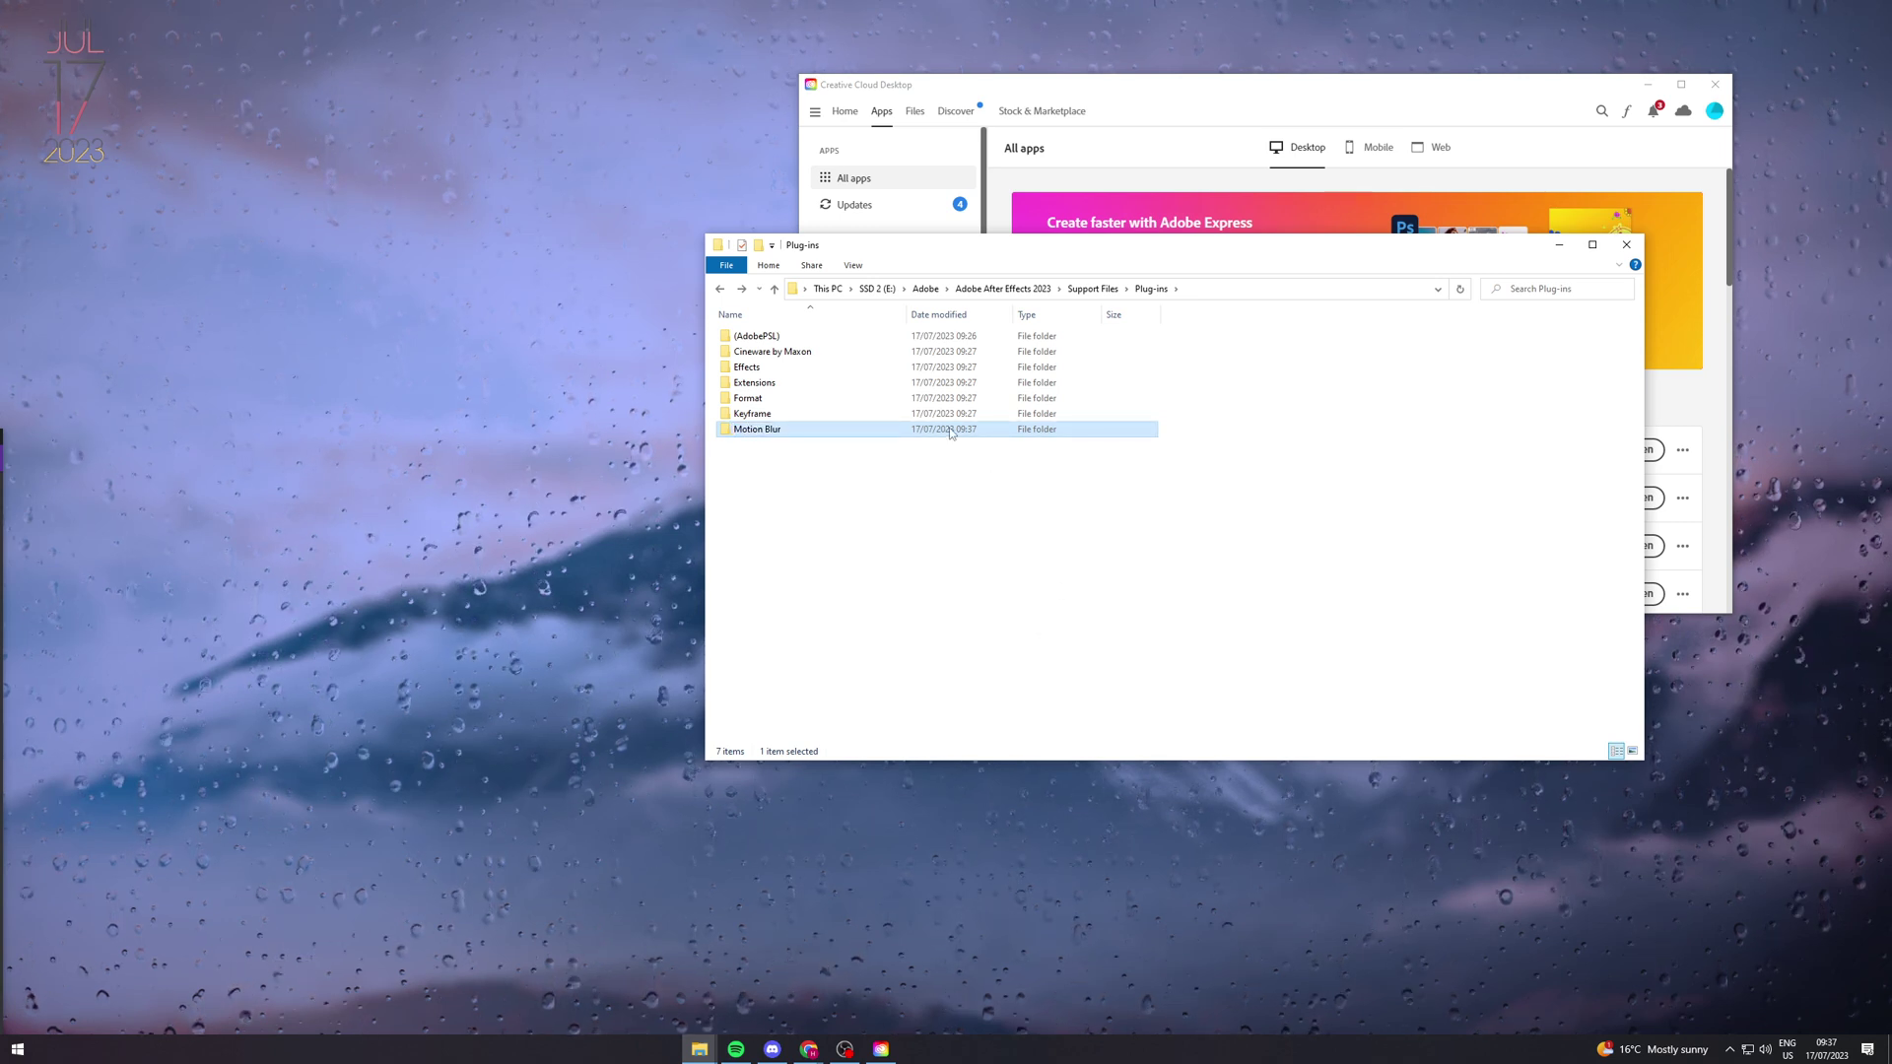
{"action": "double_click", "coordinate": [949, 430]}
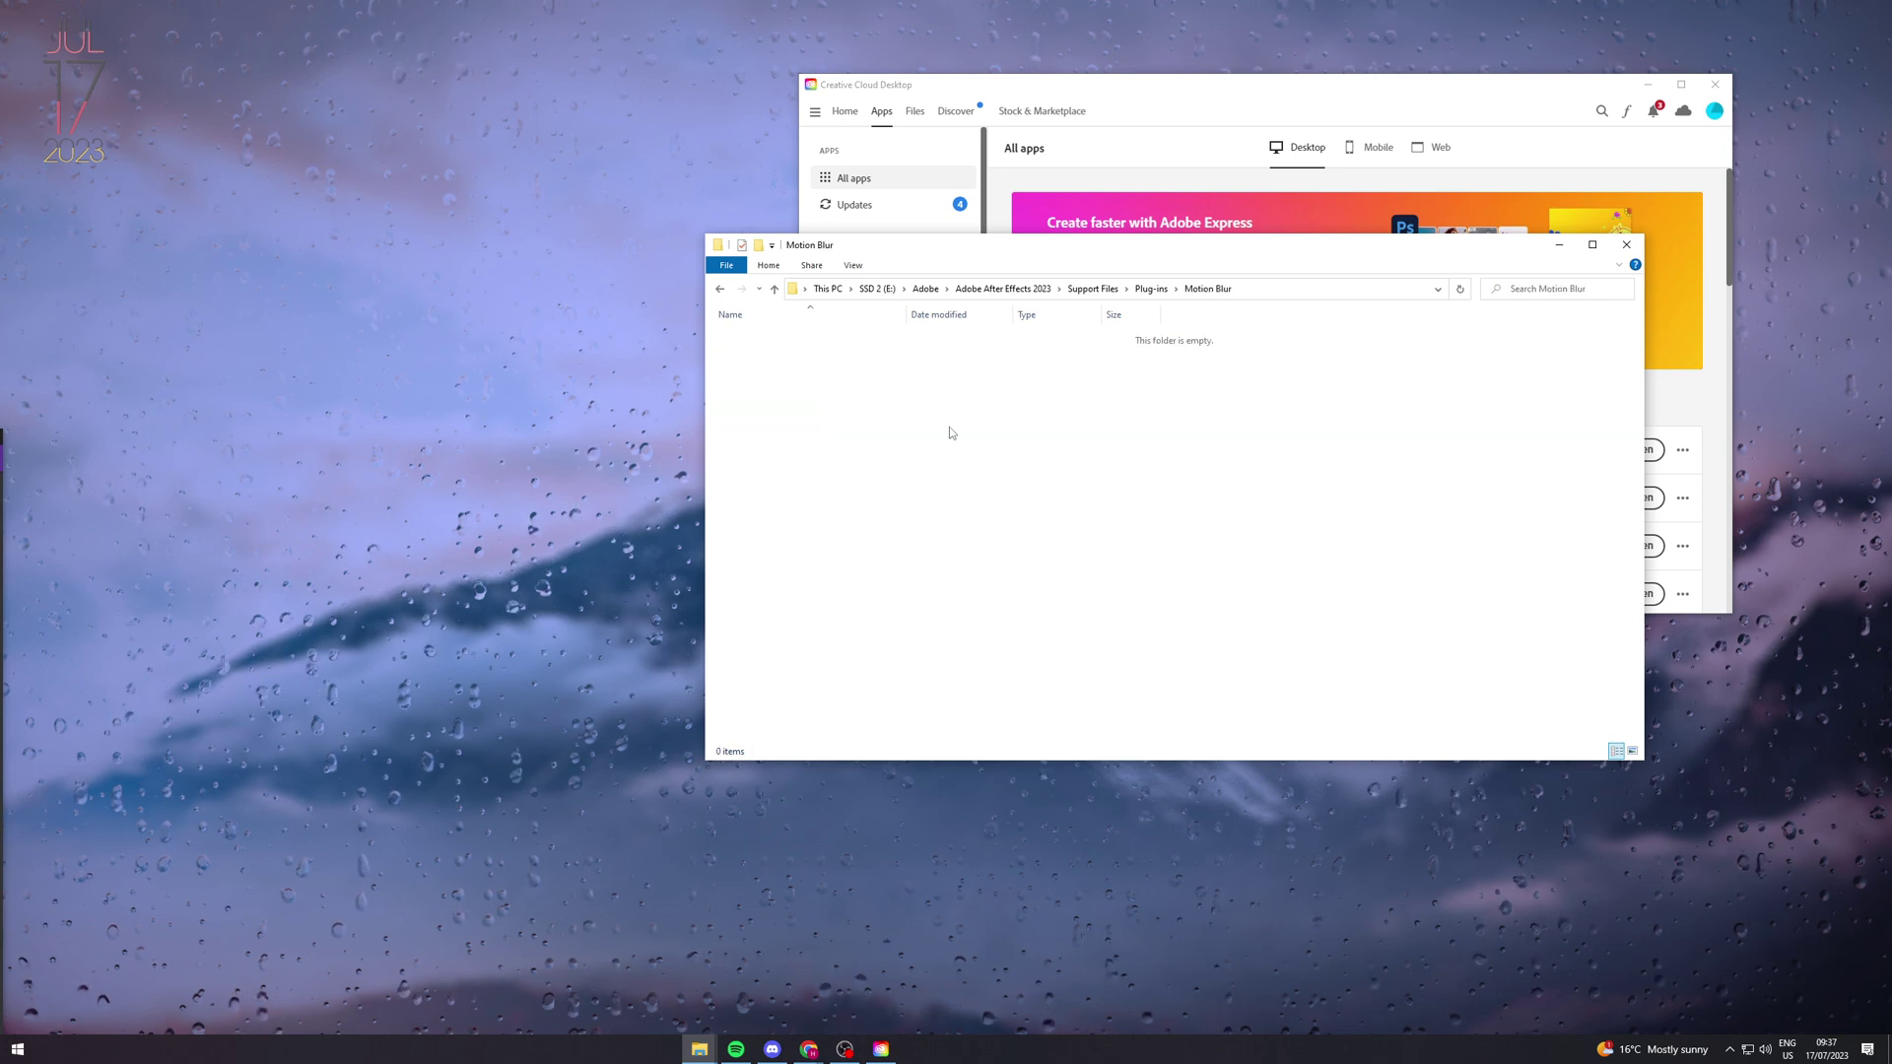
{"action": "left_click", "coordinate": [720, 290]}
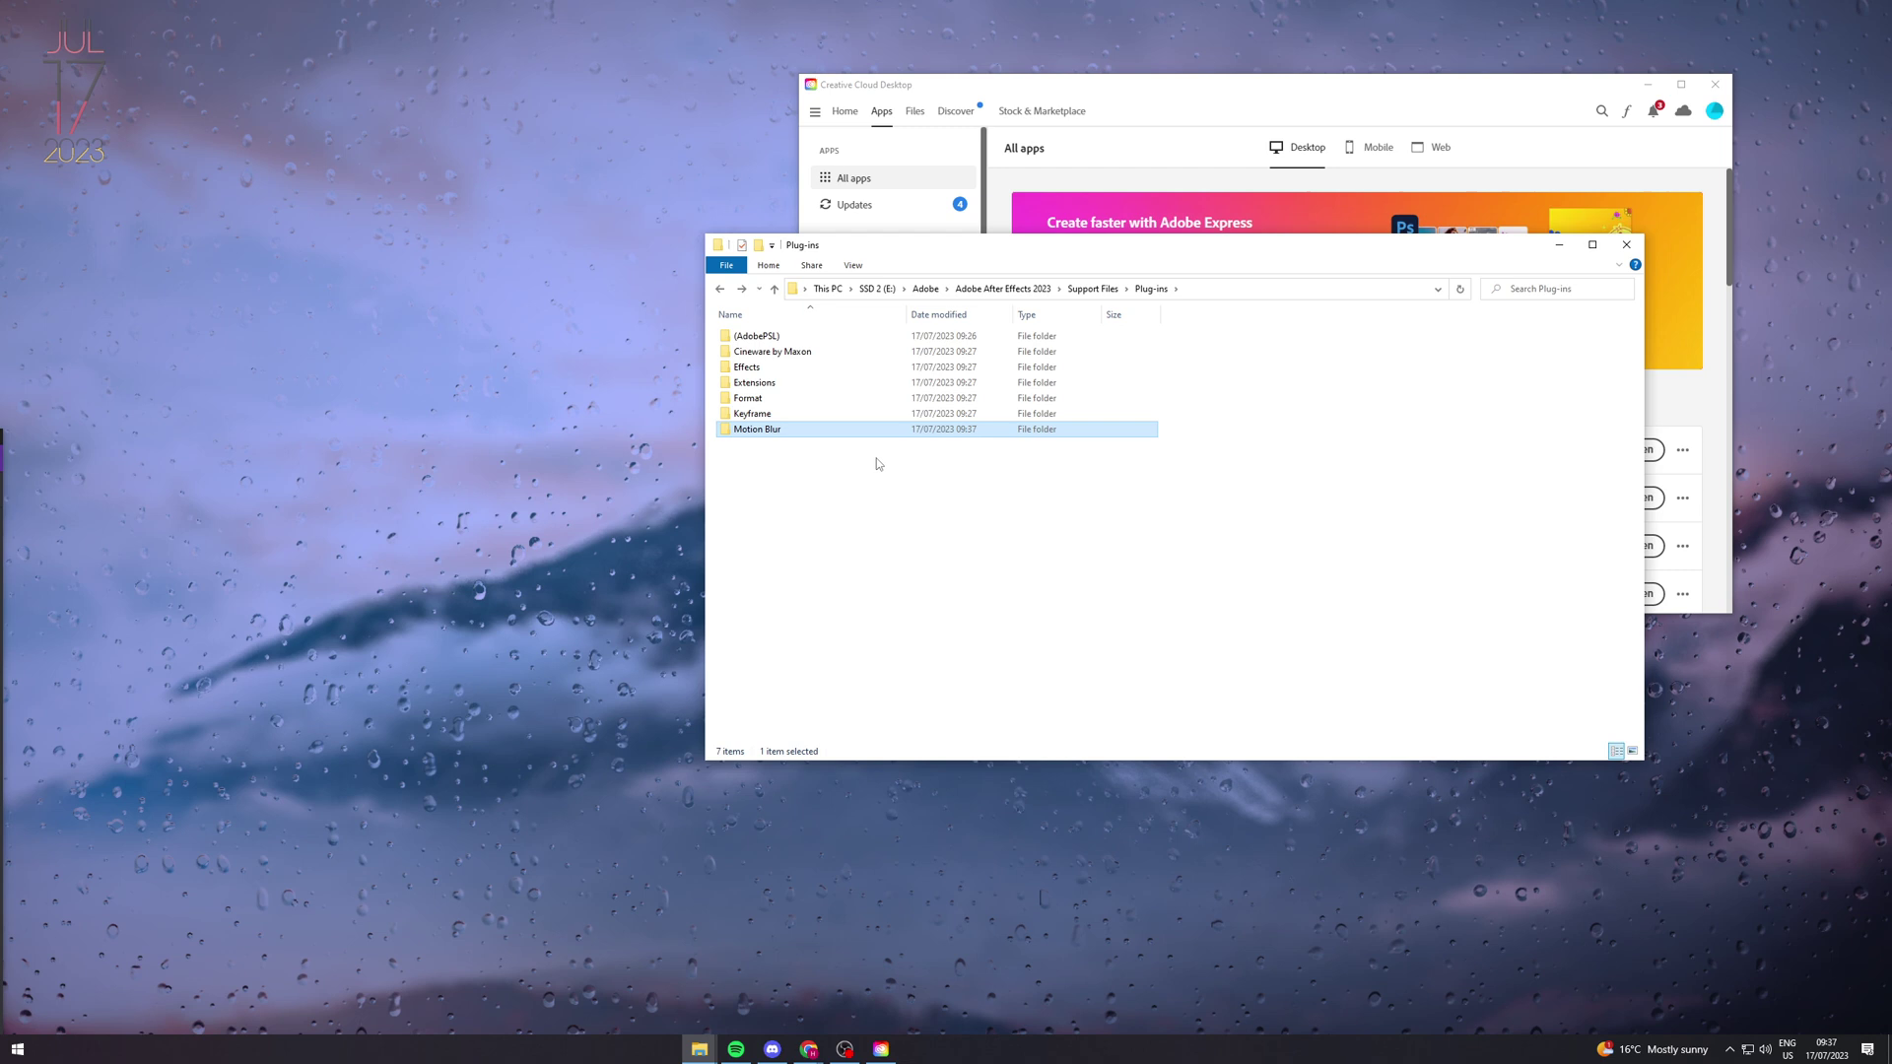
Step: Close the File Explorer window, leaving Creative Cloud's All apps page
{"action": "left_click", "coordinate": [1621, 243]}
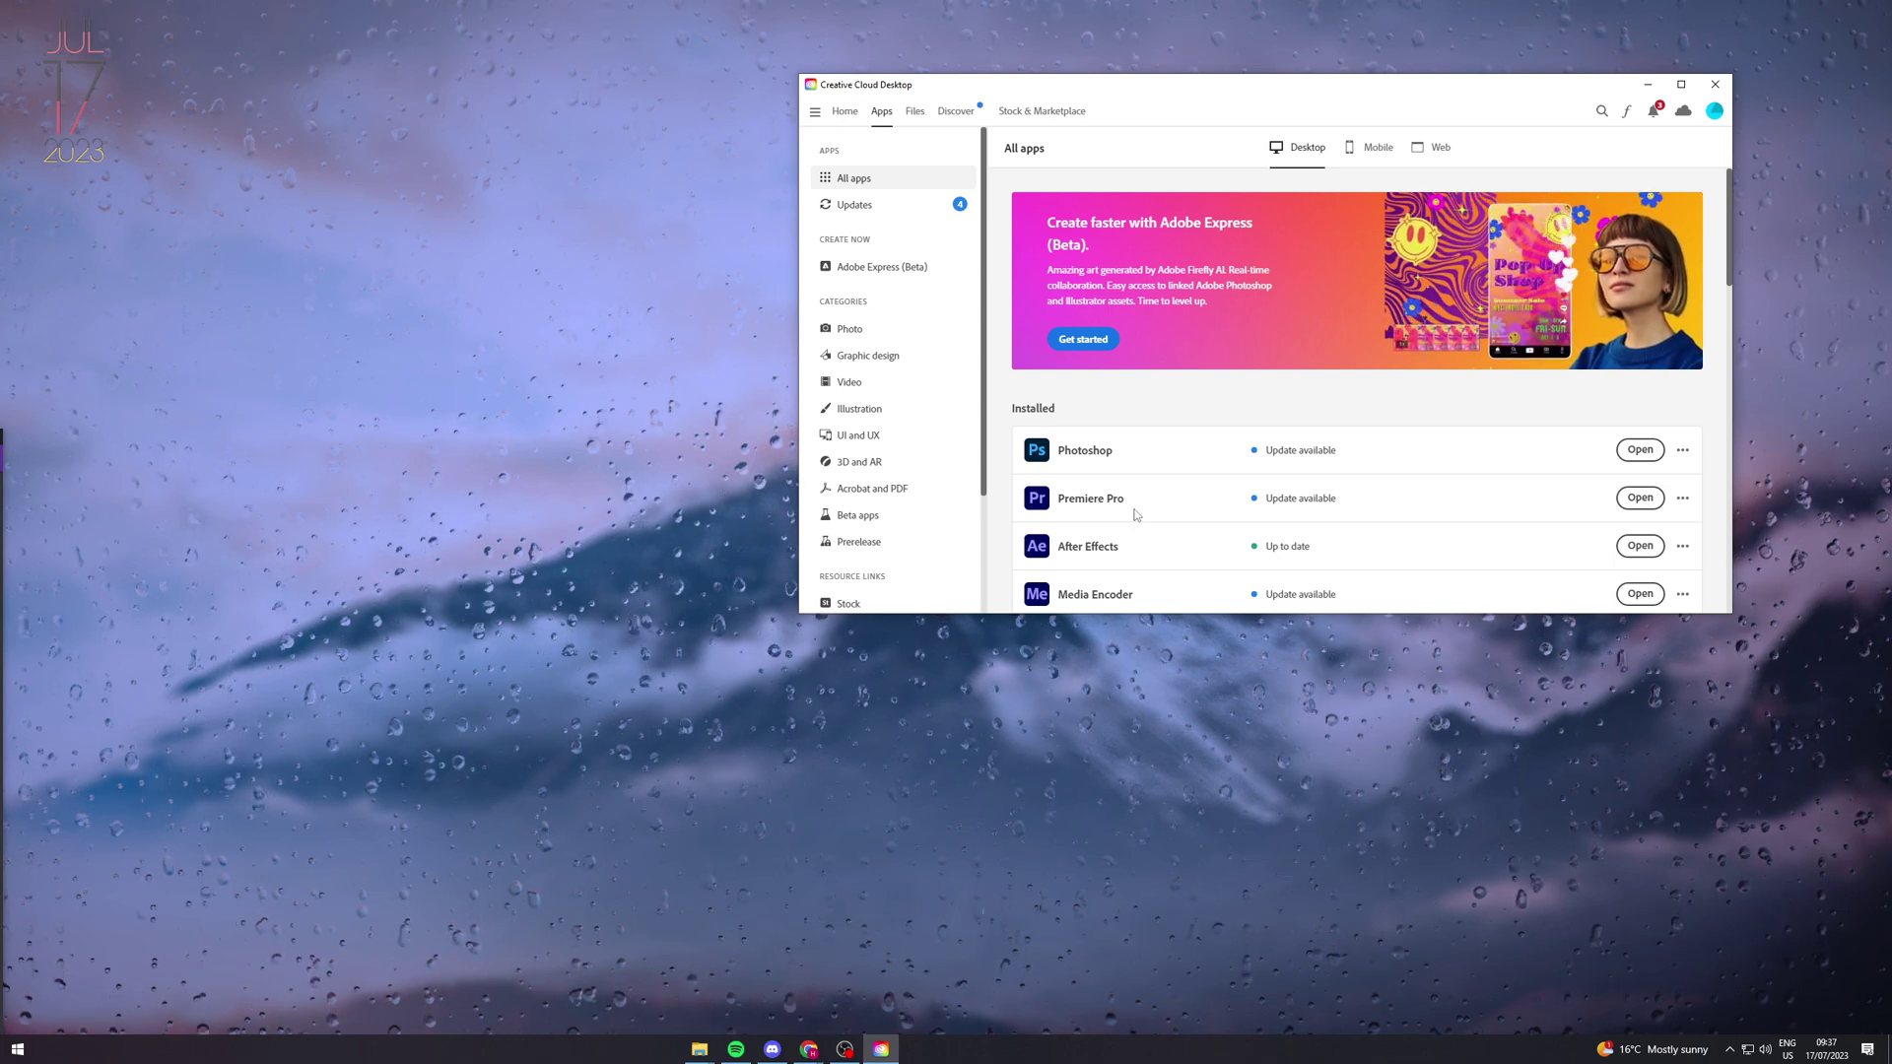
{"action": "mouse_move", "coordinate": [1101, 549]}
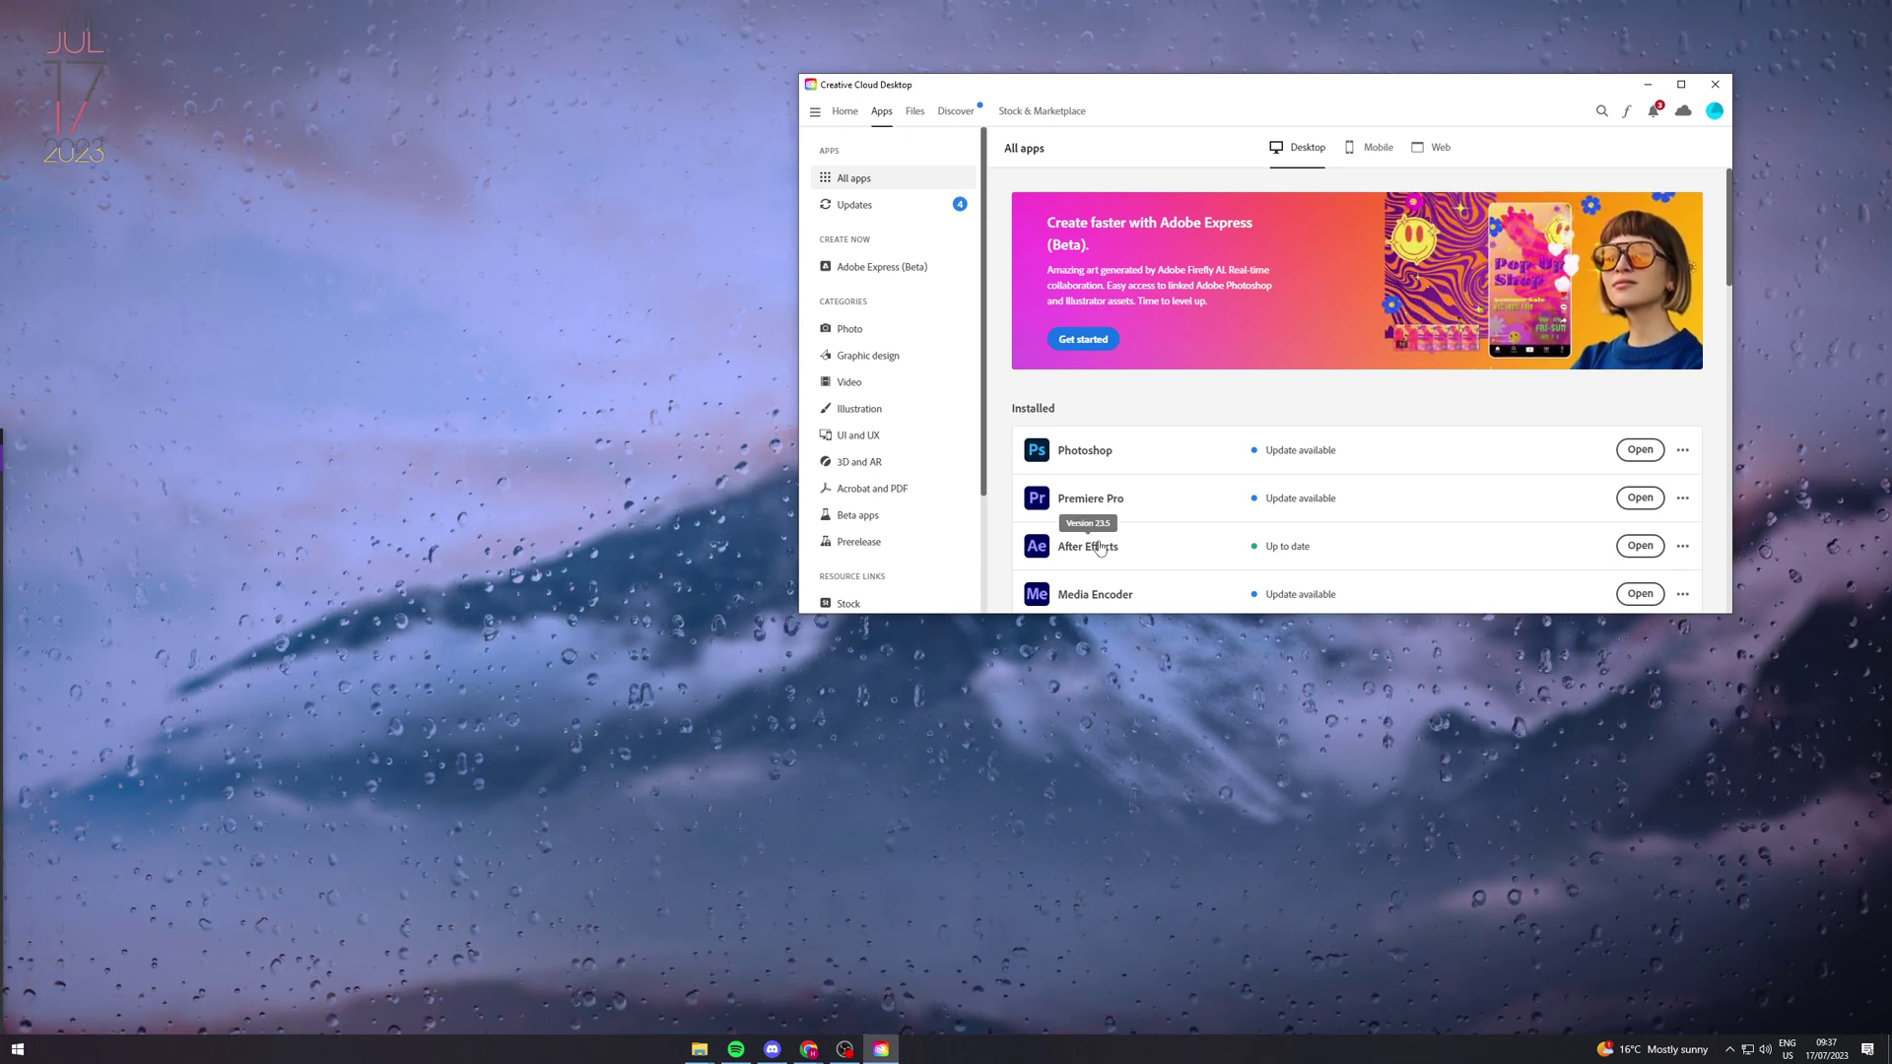